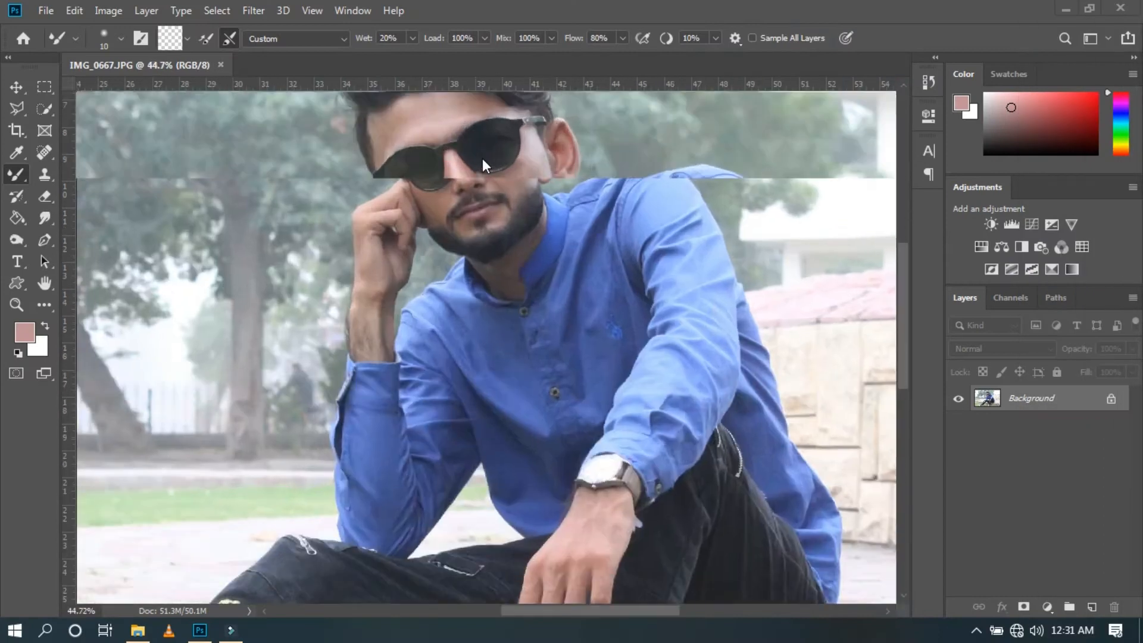
Duplicate the Background layer of the portrait photo
scroll(485, 192, down, 3)
scroll(482, 191, down, 8)
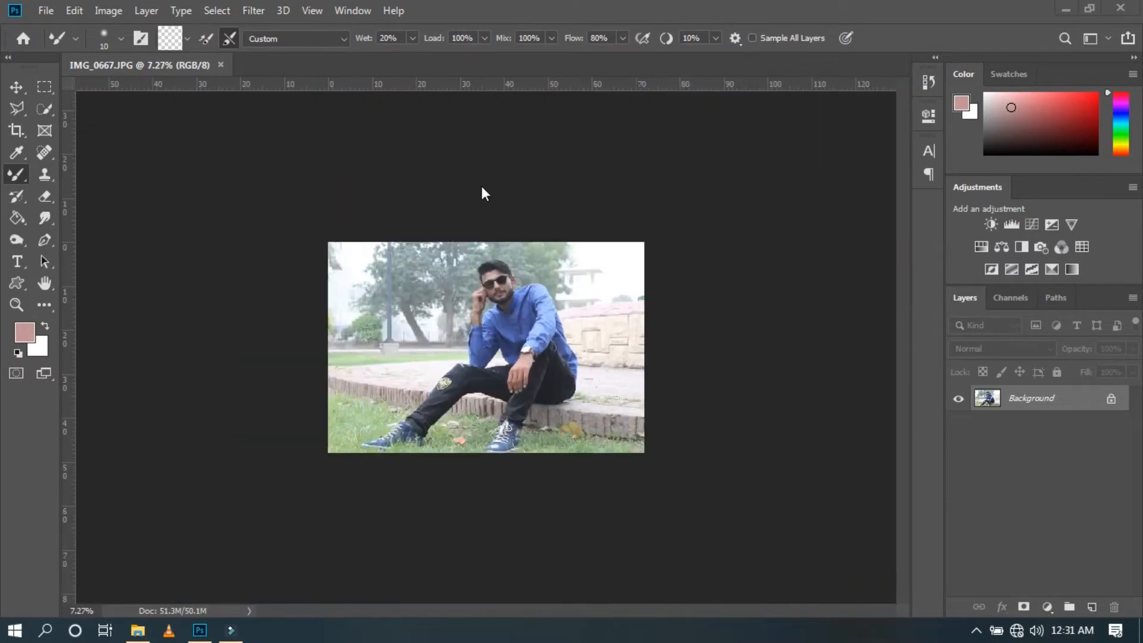
scroll(482, 191, up, 5)
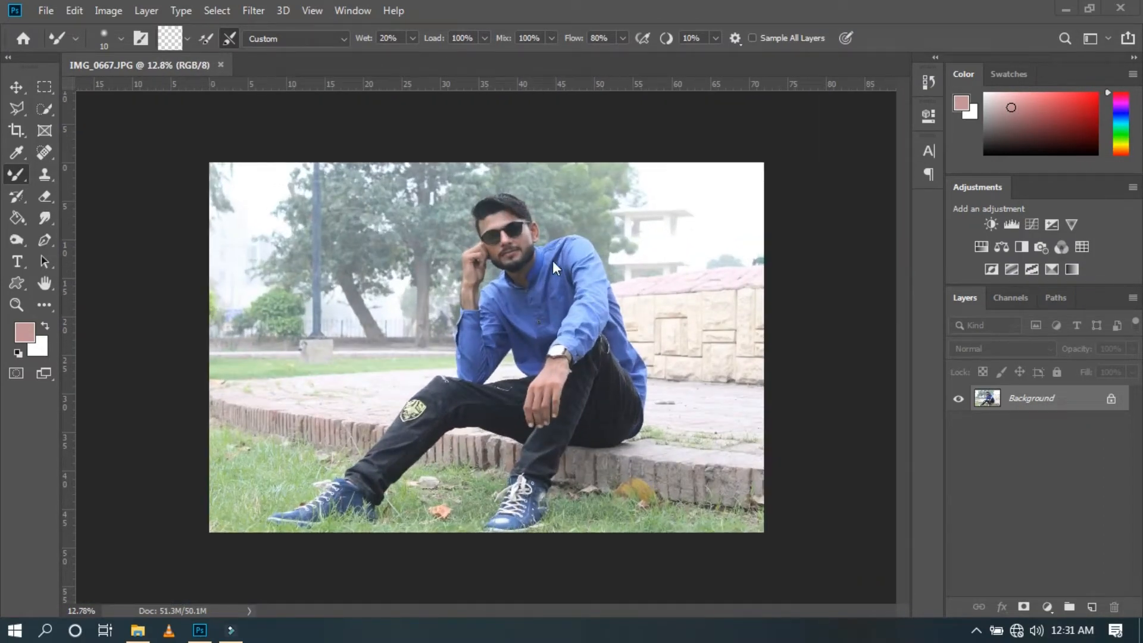
click(1091, 400)
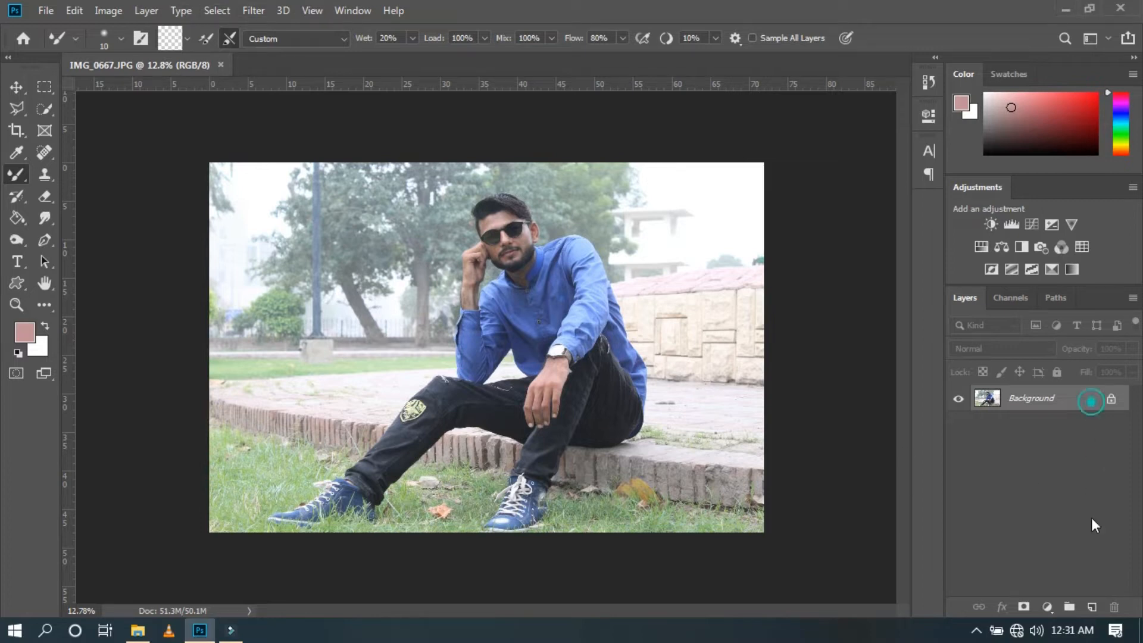
drag(1084, 411, 1091, 607)
Apply the Imagenomic Noiseware filter to the copied layer with the Full (stronger noise) preset, checking the smoothing on the face
click(252, 12)
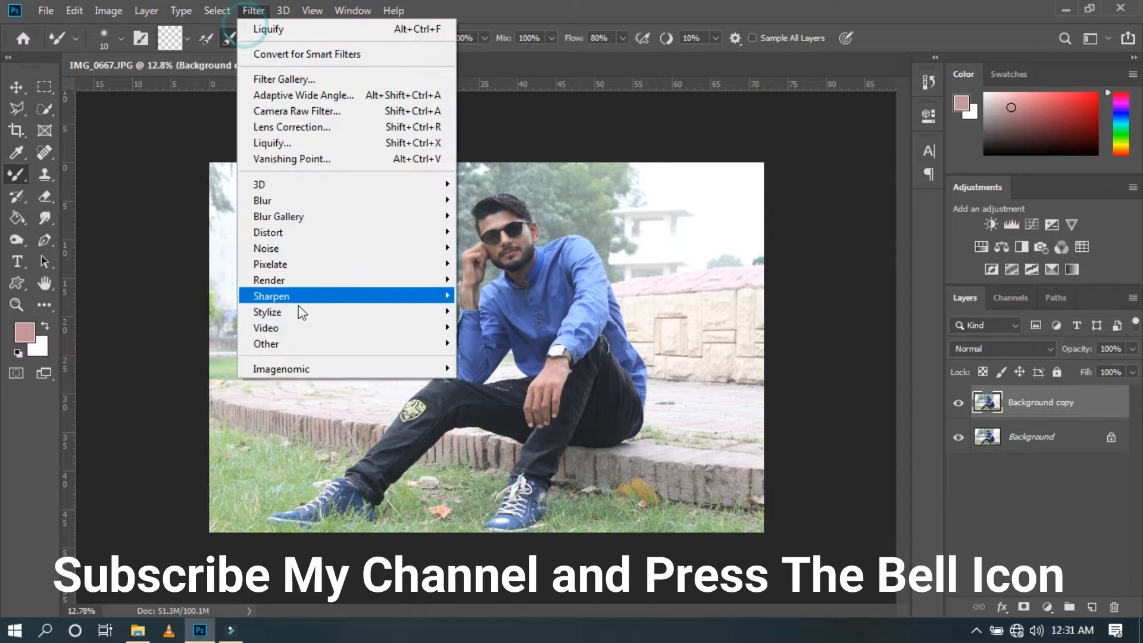
click(314, 369)
click(481, 369)
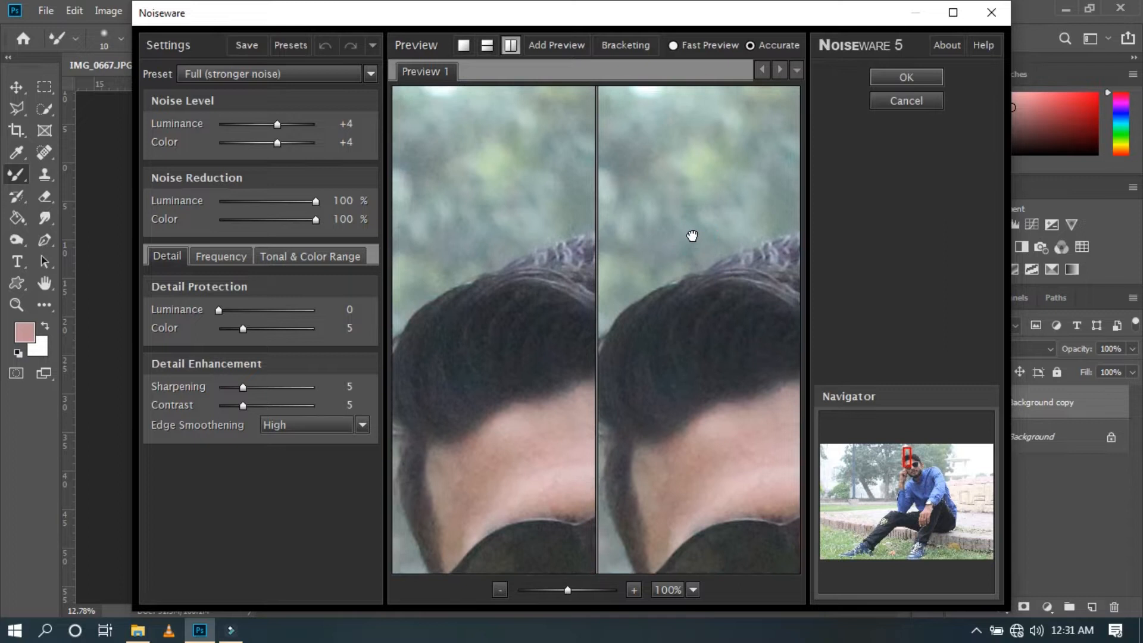
drag(685, 227, 686, 180)
drag(697, 347, 699, 286)
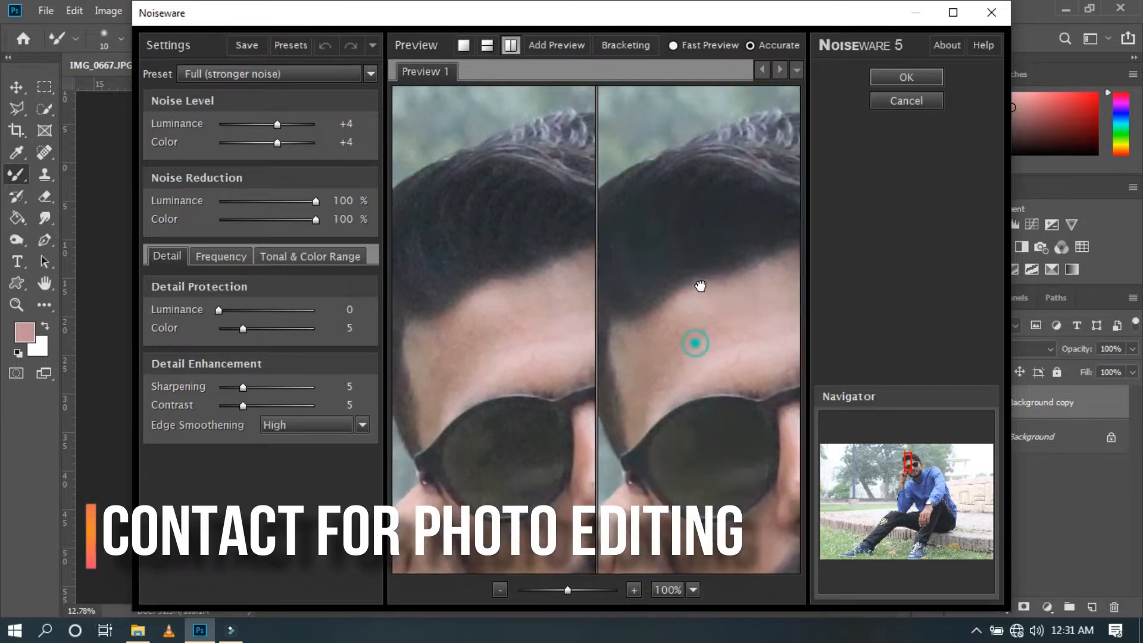
click(896, 77)
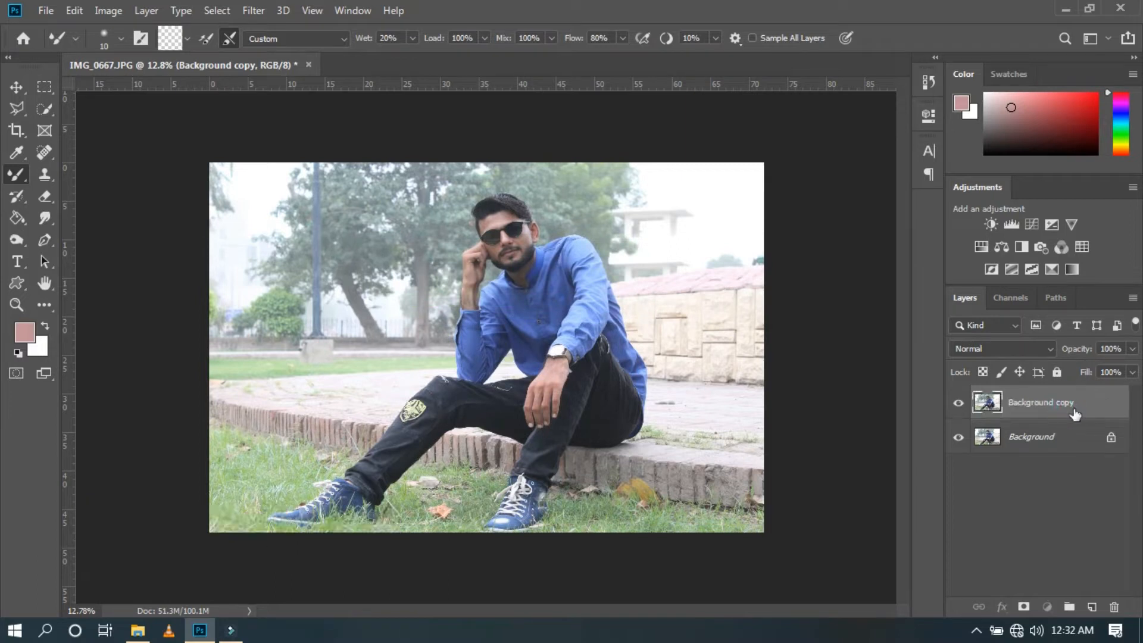
Merge the visible layers and duplicate the resulting layer
right_click(1075, 415)
click(900, 493)
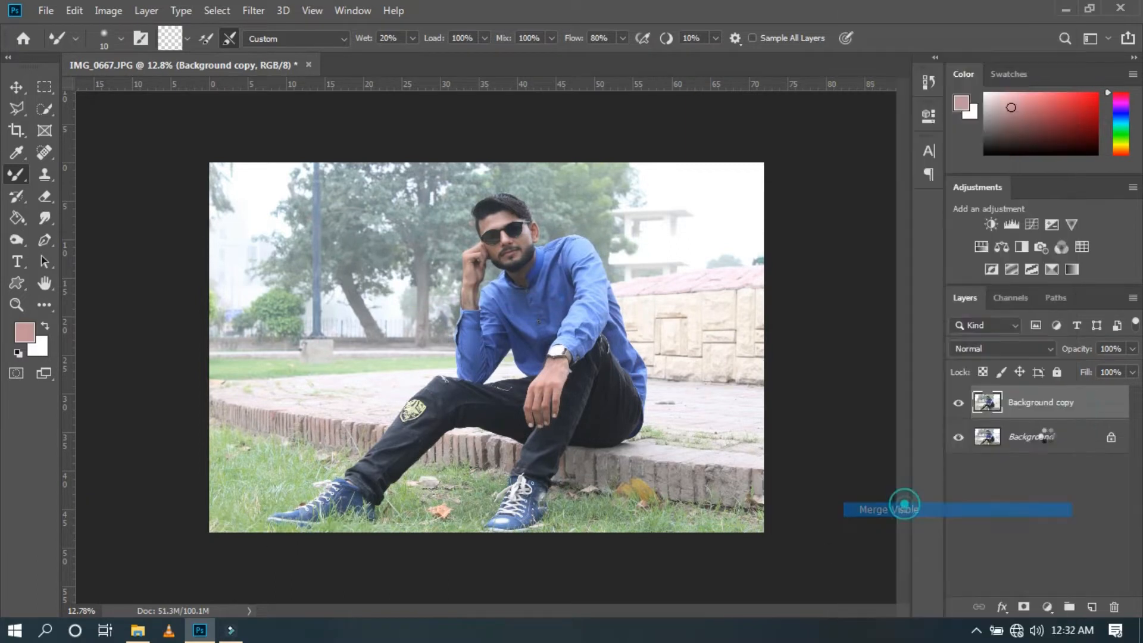
drag(1084, 395, 1092, 604)
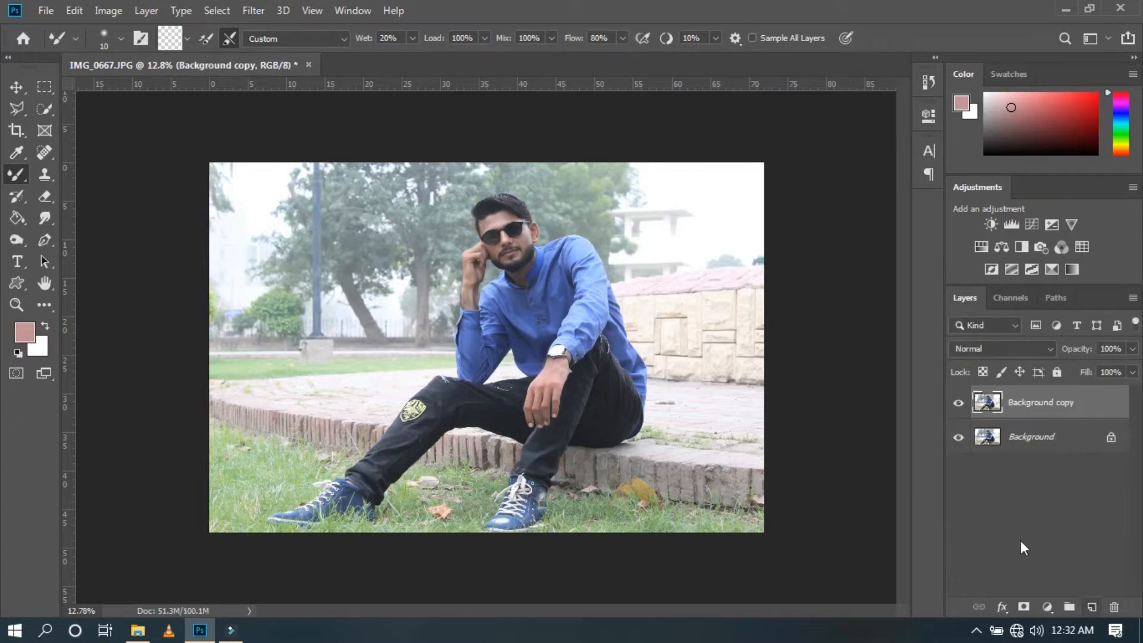
Open the Liquify filter on the copied layer and ready the Forward Warp tool on the man's head
click(253, 12)
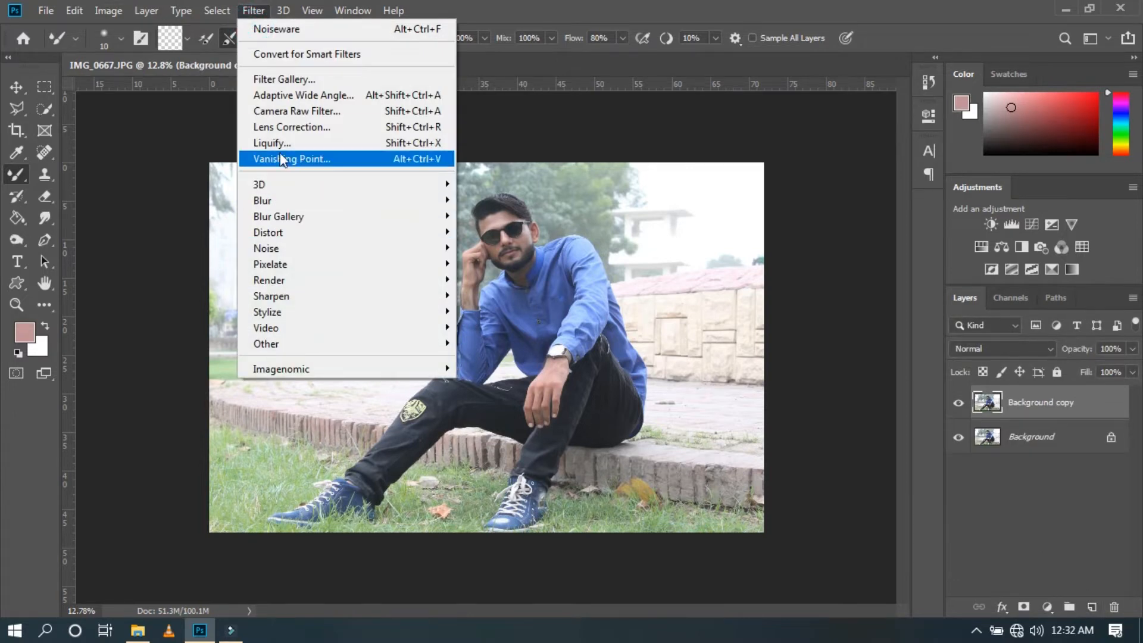
click(290, 139)
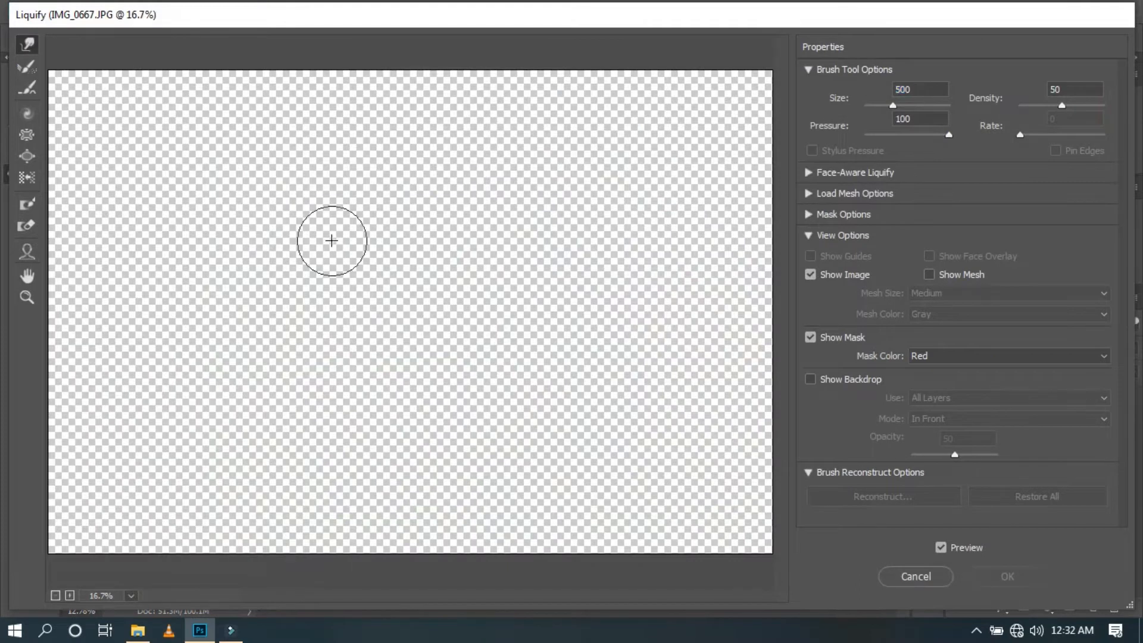
click(26, 298)
drag(348, 97, 498, 245)
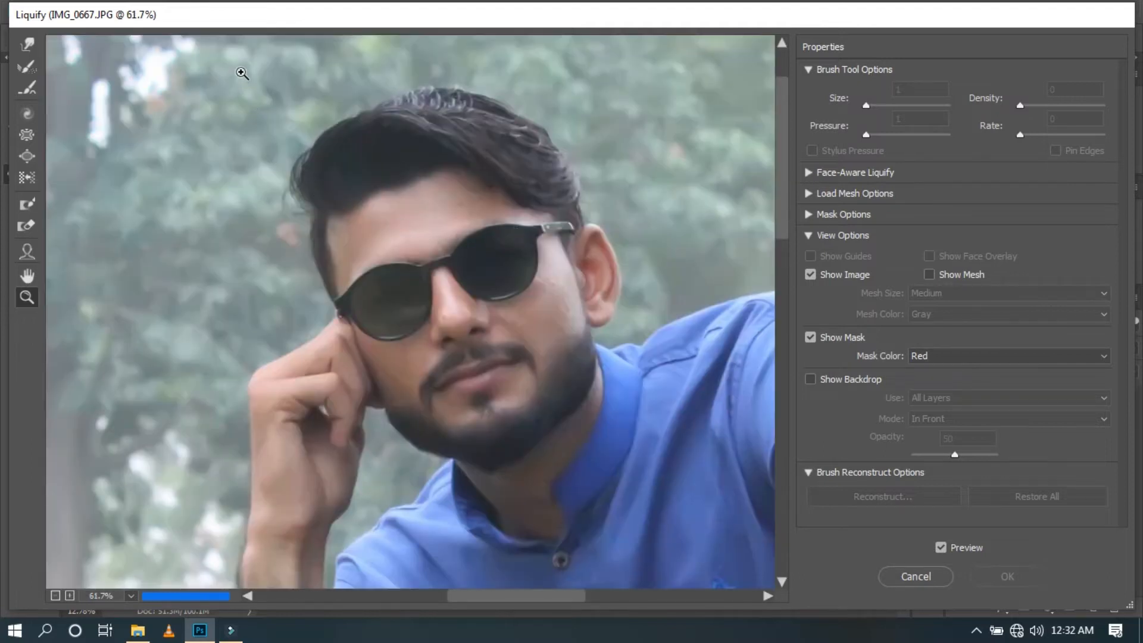
click(23, 44)
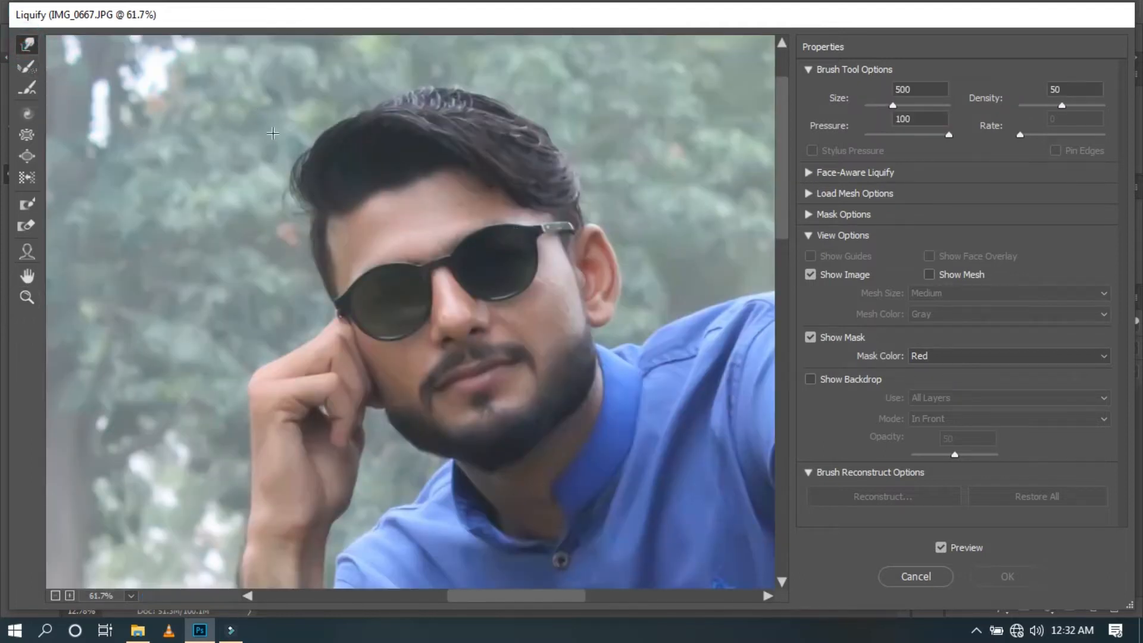
Warp the outer edge of the hair upward and outward for more volume, varying the brush size between 250 and 500
drag(296, 134, 256, 188)
key([)
drag(351, 116, 348, 102)
drag(443, 101, 439, 88)
drag(322, 90, 323, 58)
drag(443, 84, 446, 62)
mouse_move(535, 95)
mouse_down()
mouse_move(560, 90)
mouse_move(527, 92)
mouse_move(534, 112)
mouse_move(573, 117)
mouse_up()
key(])
mouse_move(484, 81)
mouse_down()
mouse_move(482, 67)
mouse_move(416, 66)
mouse_up()
drag(360, 92, 357, 83)
drag(266, 154, 258, 161)
key([)
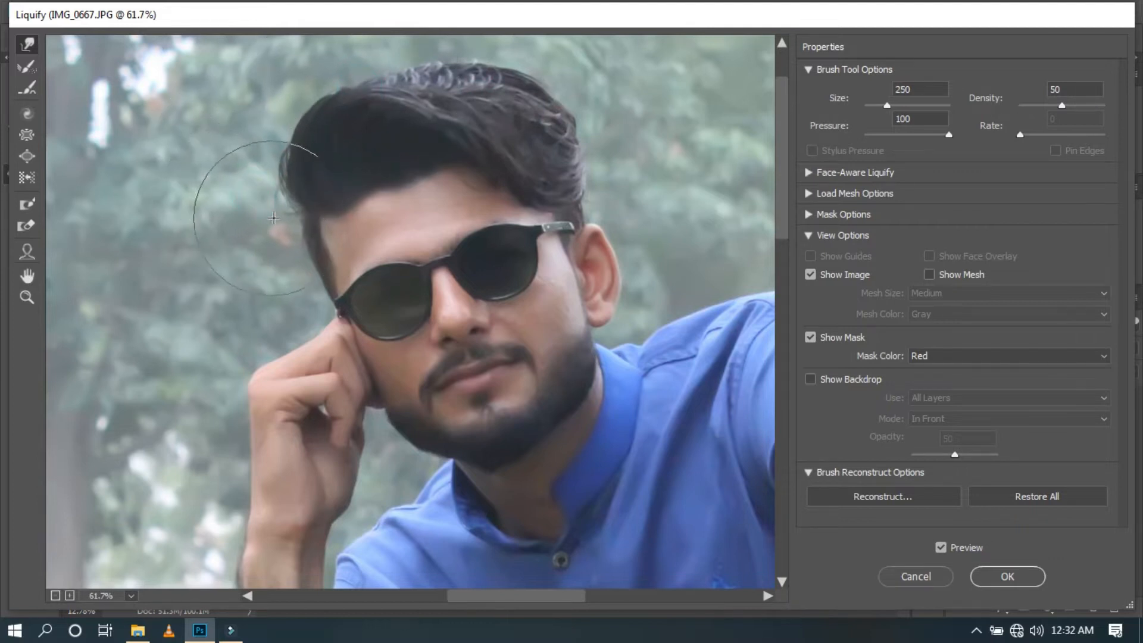
key(])
key(])
drag(304, 157, 298, 151)
drag(327, 103, 377, 69)
key(])
mouse_move(459, 77)
mouse_down()
mouse_move(460, 67)
mouse_move(513, 68)
mouse_up()
Reduce the warp brush to about 100 and push the hair down over the forehead to even out the hairline
key(ctrl+plus)
key(ctrl+plus)
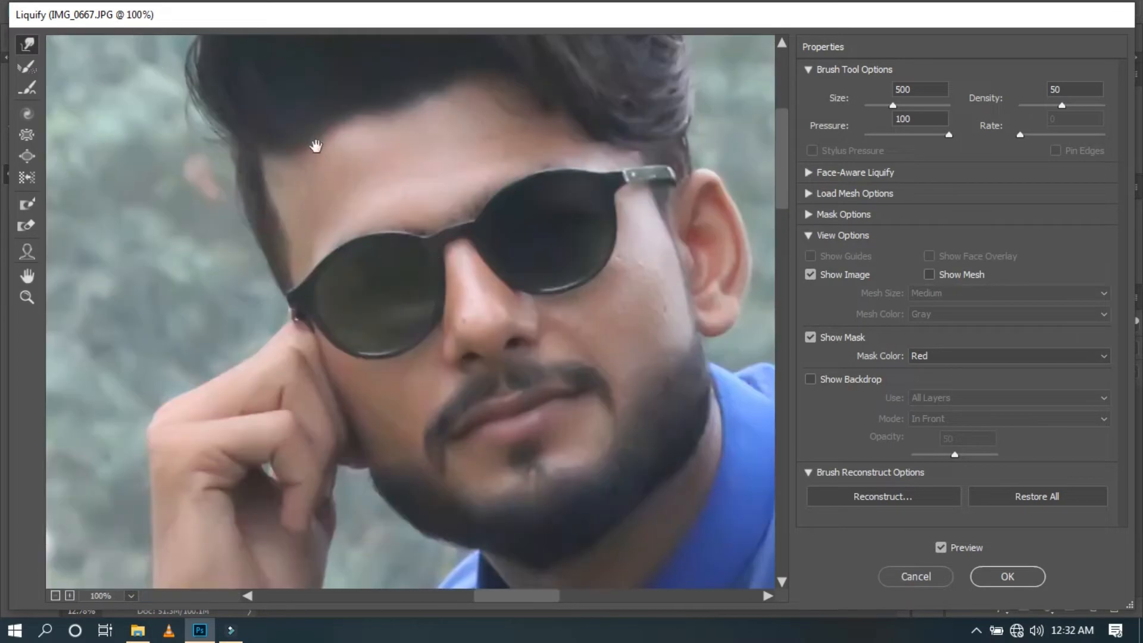
key(bracketleft)
key(bracketleft)
key(bracketleft)
key(bracketleft)
key(bracketleft)
key(ctrl+plus)
key(ctrl+plus)
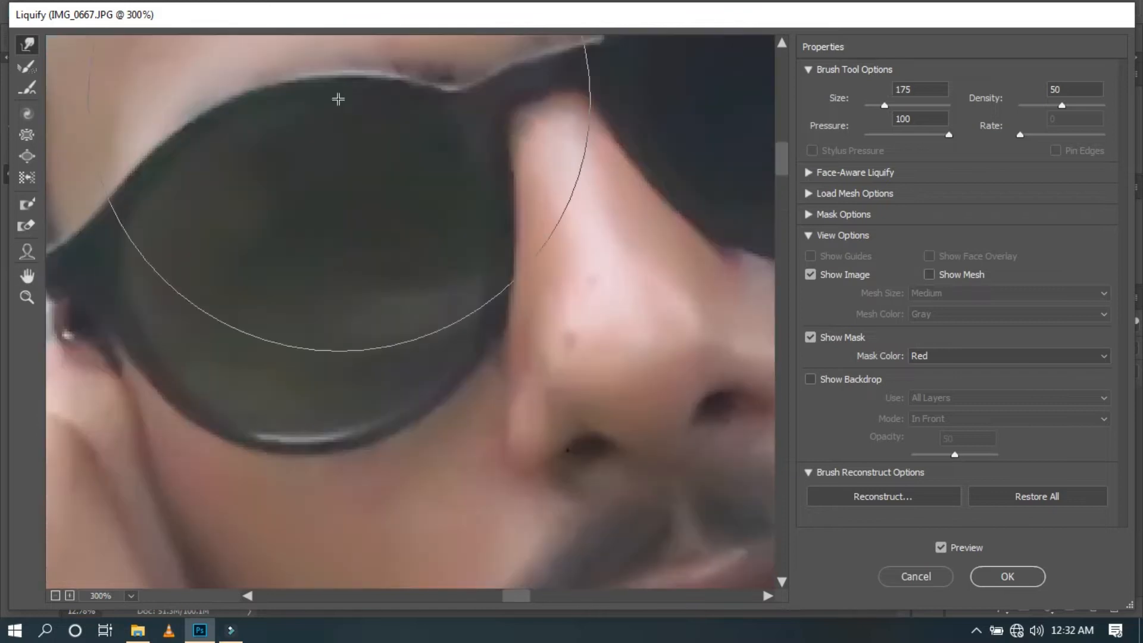
drag(355, 137, 399, 429)
drag(390, 255, 452, 409)
key(bracketleft)
key(bracketleft)
key(bracketleft)
key(bracketleft)
key(bracketleft)
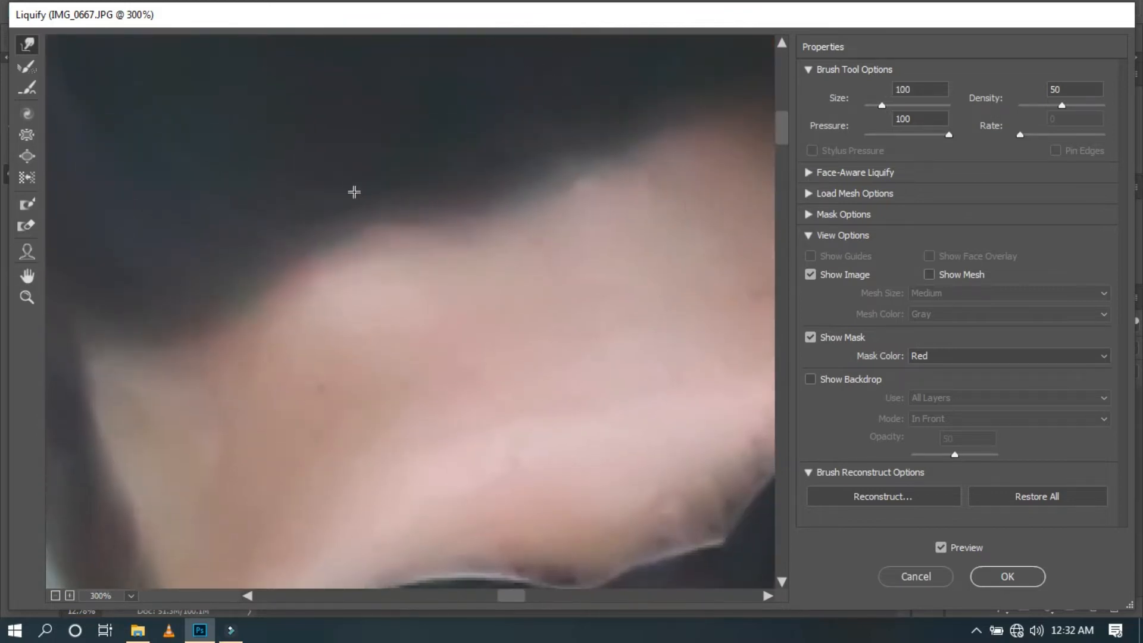
drag(358, 193, 362, 212)
drag(296, 237, 302, 245)
mouse_move(399, 213)
mouse_down()
mouse_move(343, 219)
mouse_move(291, 245)
mouse_up()
drag(525, 145, 507, 173)
drag(240, 266, 328, 240)
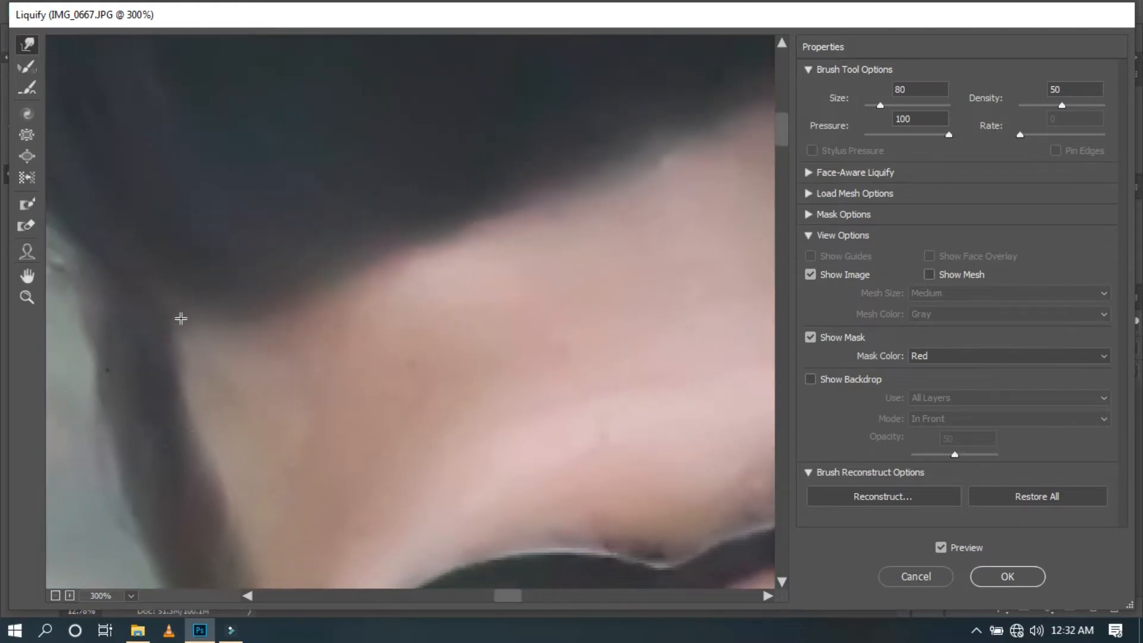
Smooth the hairline from the temple across the forehead with a size 80 warp brush
drag(181, 318, 196, 327)
drag(465, 212, 271, 331)
drag(490, 256, 434, 291)
drag(461, 238, 470, 251)
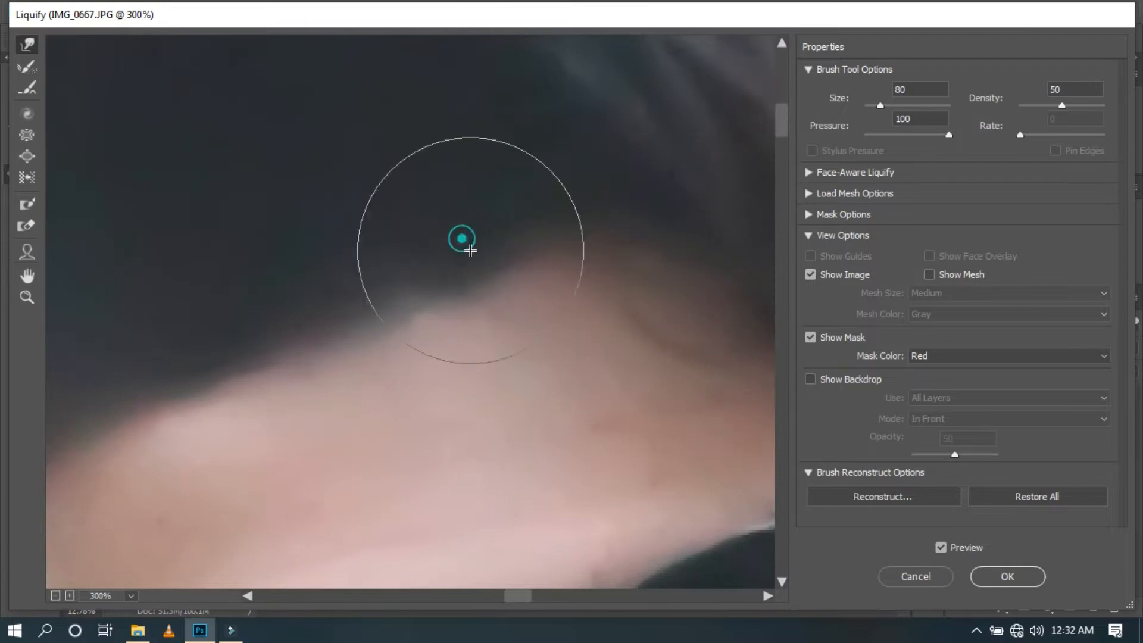
drag(229, 271, 355, 232)
mouse_move(203, 330)
mouse_down()
mouse_move(338, 269)
mouse_move(370, 268)
mouse_up()
mouse_move(370, 268)
mouse_down()
mouse_move(394, 273)
mouse_move(496, 231)
mouse_move(603, 216)
mouse_up()
drag(603, 216, 581, 199)
Enlarge the warp brush to 125 and reshape the lower beard edge along the jaw above the shirt collar
key(ctrl+minus)
key(ctrl+minus)
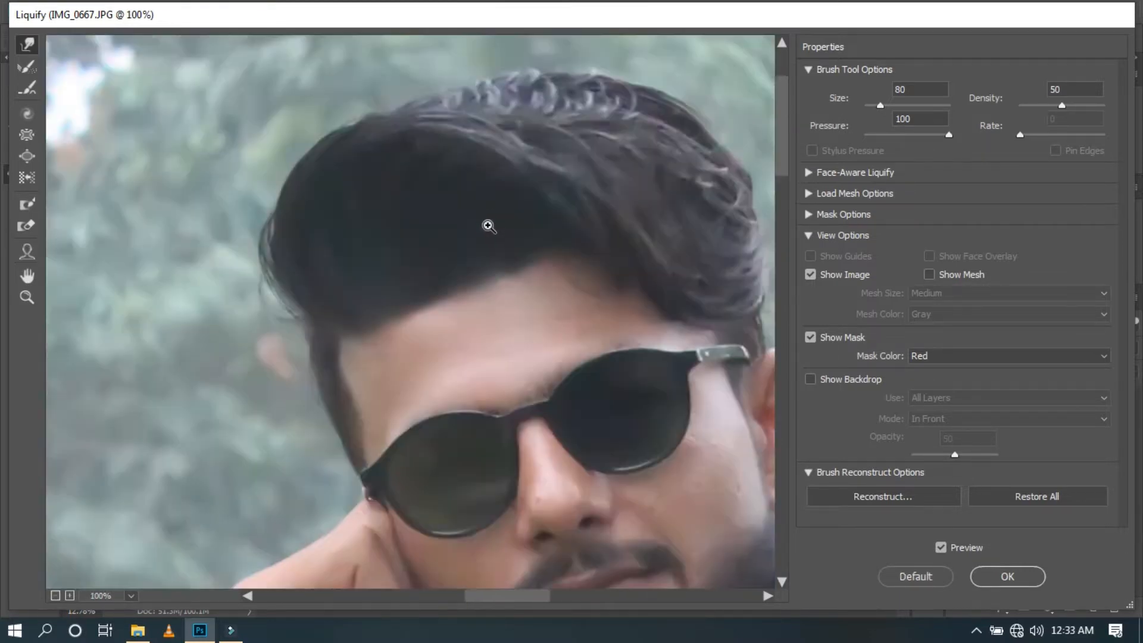
key(ctrl+minus)
drag(536, 366, 446, 92)
key(ctrl+plus)
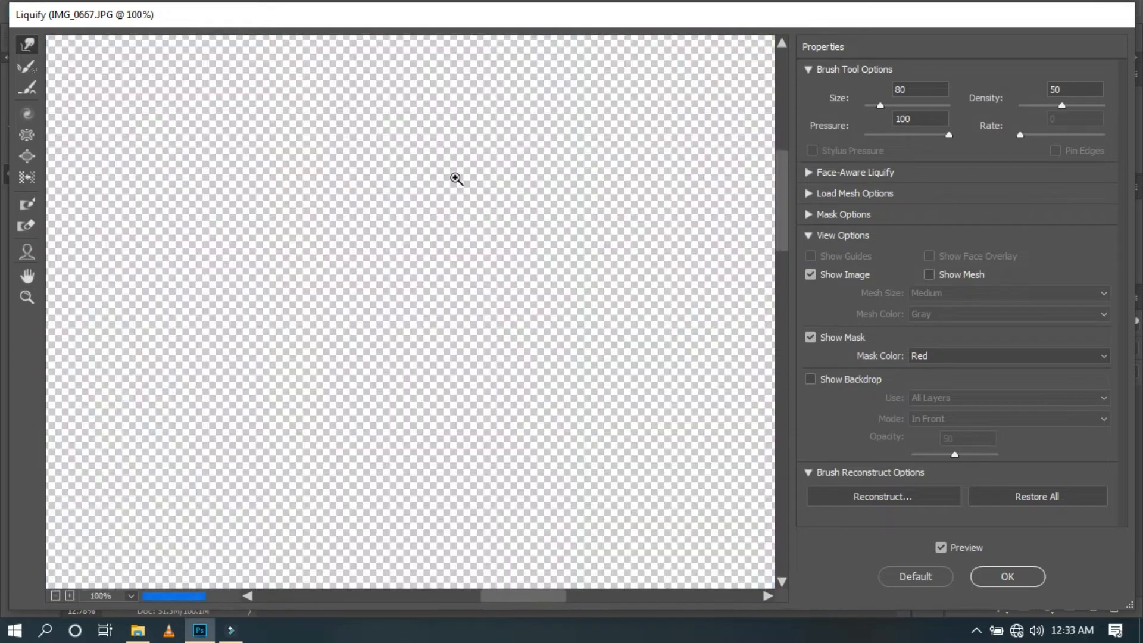
click(447, 170)
drag(447, 170, 436, 247)
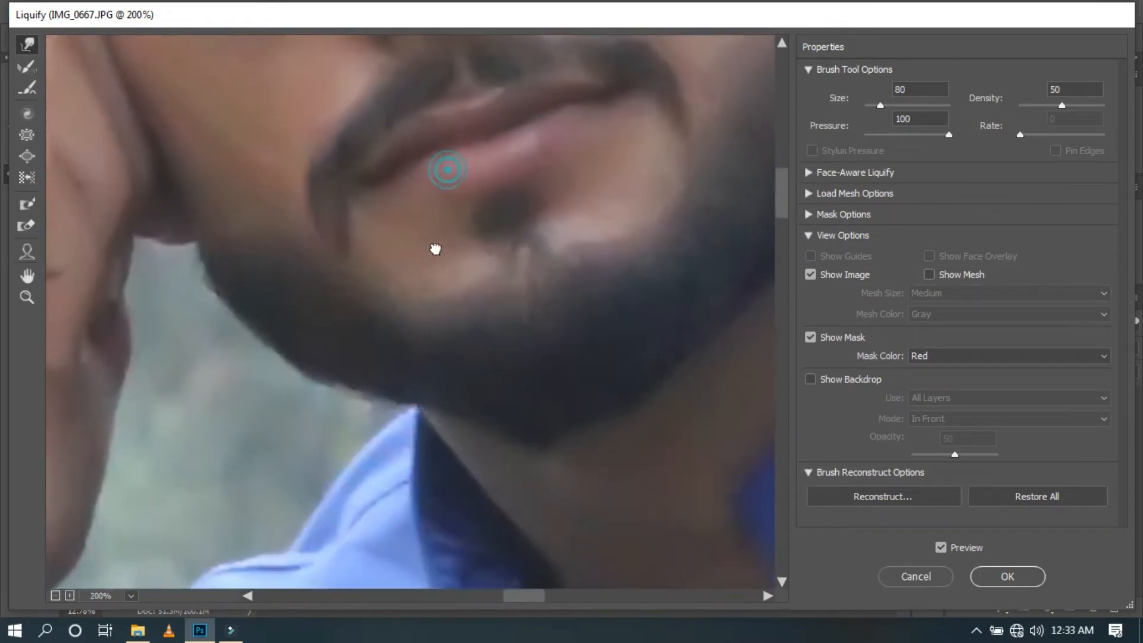
key(bracketright)
key(bracketright)
drag(389, 395, 391, 400)
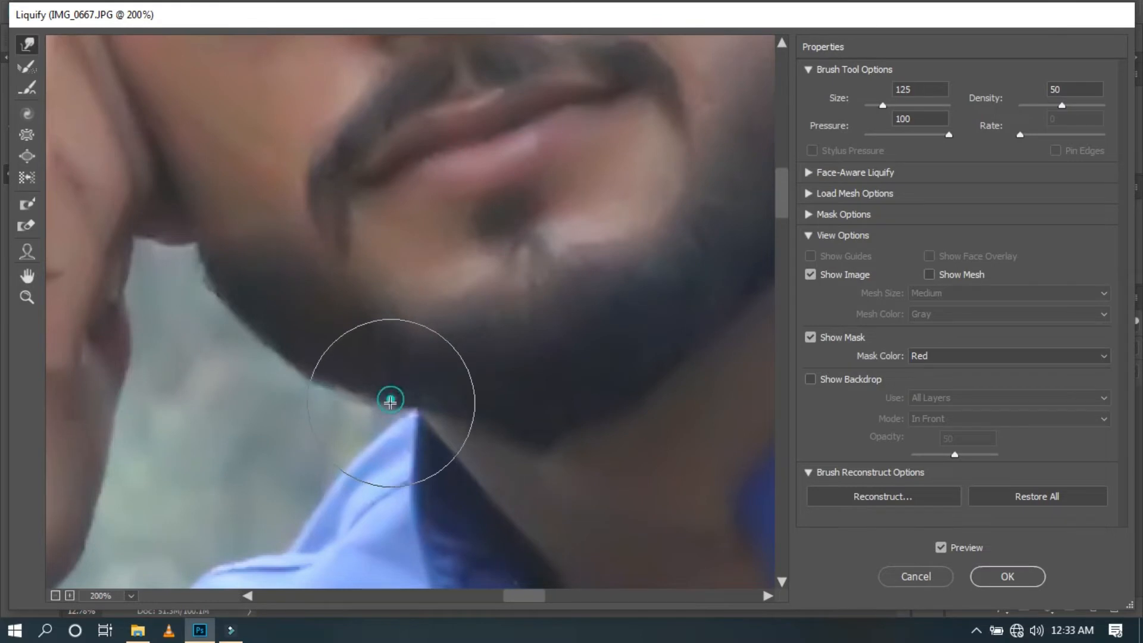
drag(301, 360, 302, 365)
mouse_move(419, 384)
mouse_down()
mouse_move(420, 395)
mouse_move(460, 397)
mouse_move(445, 397)
mouse_up()
Shape the beard edge at the chin and along the jaw toward the ear, using warp brush sizes 90 and 125
key(bracketleft)
key(bracketleft)
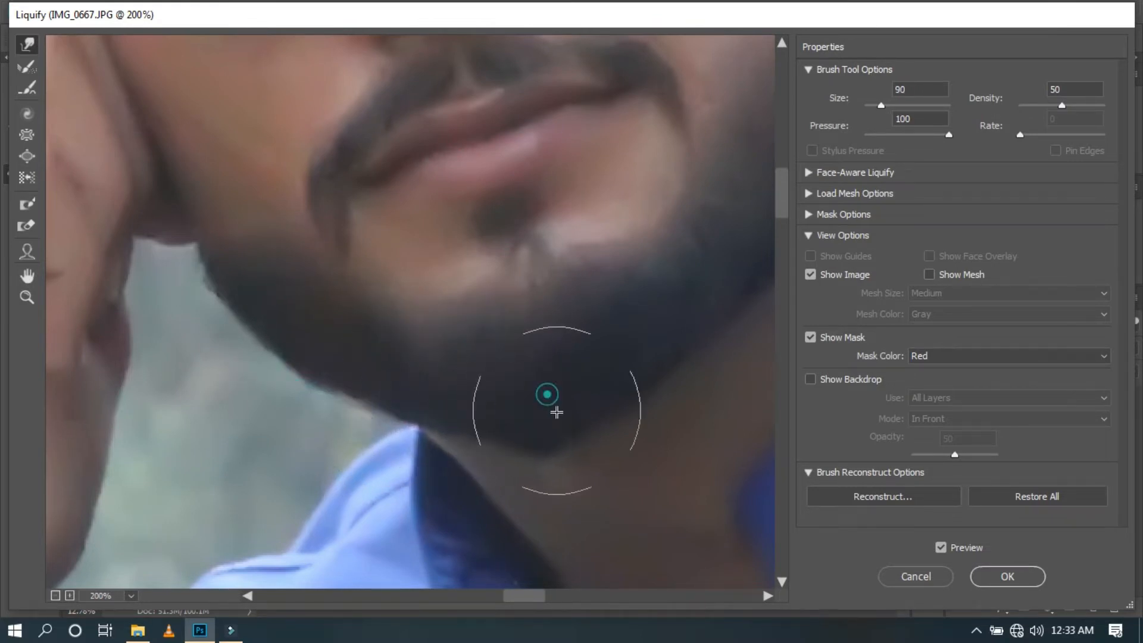
mouse_move(548, 400)
mouse_down()
mouse_move(556, 430)
mouse_move(510, 401)
mouse_up()
mouse_move(607, 385)
mouse_down()
mouse_move(520, 435)
mouse_move(510, 421)
mouse_up()
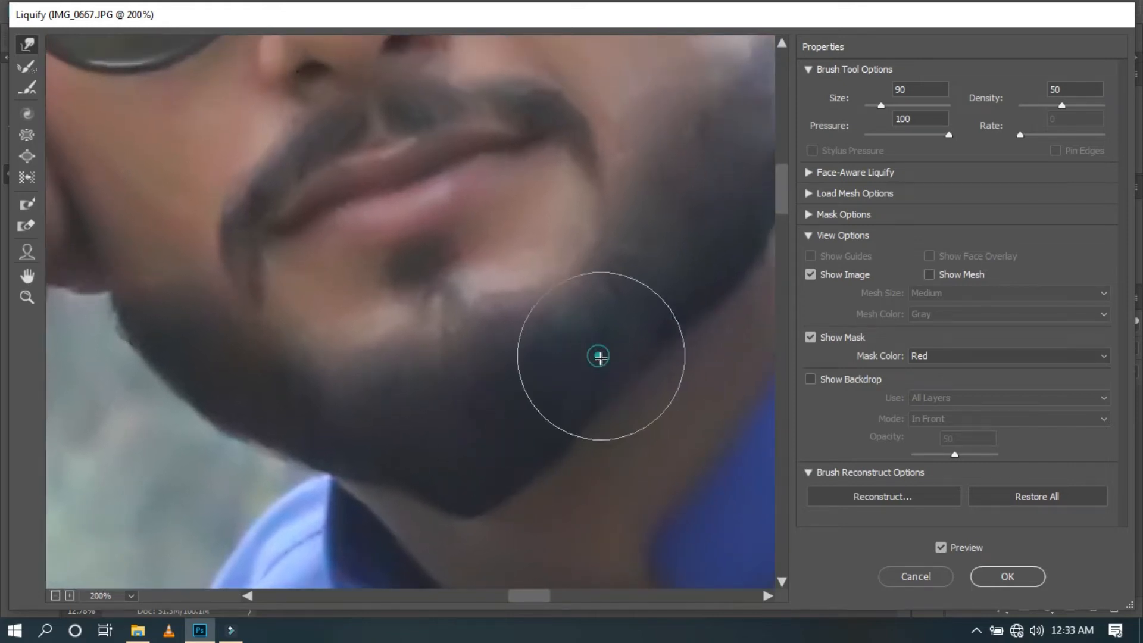
key(bracketright)
key(bracketright)
drag(651, 306, 539, 429)
drag(591, 353, 638, 275)
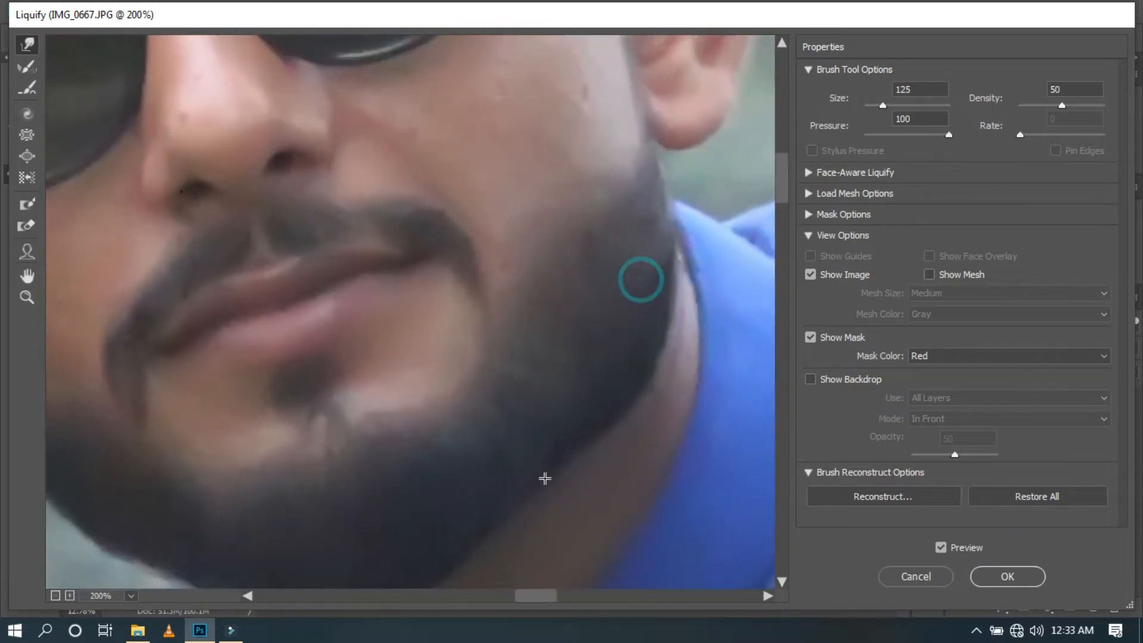
Refine the beard edge under the chin and apply the Liquify changes
drag(530, 441, 552, 204)
click(508, 250)
drag(460, 289, 417, 307)
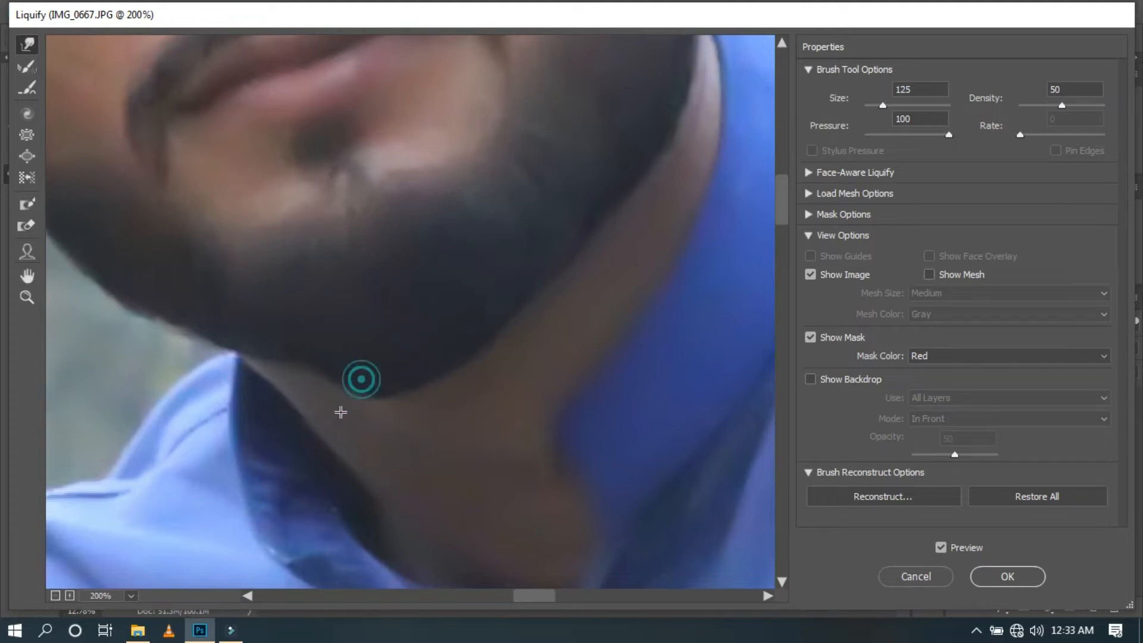
mouse_move(368, 403)
mouse_down()
mouse_move(384, 355)
mouse_move(407, 376)
mouse_move(406, 366)
mouse_move(349, 356)
mouse_move(411, 385)
mouse_up()
drag(311, 305, 421, 309)
click(438, 310)
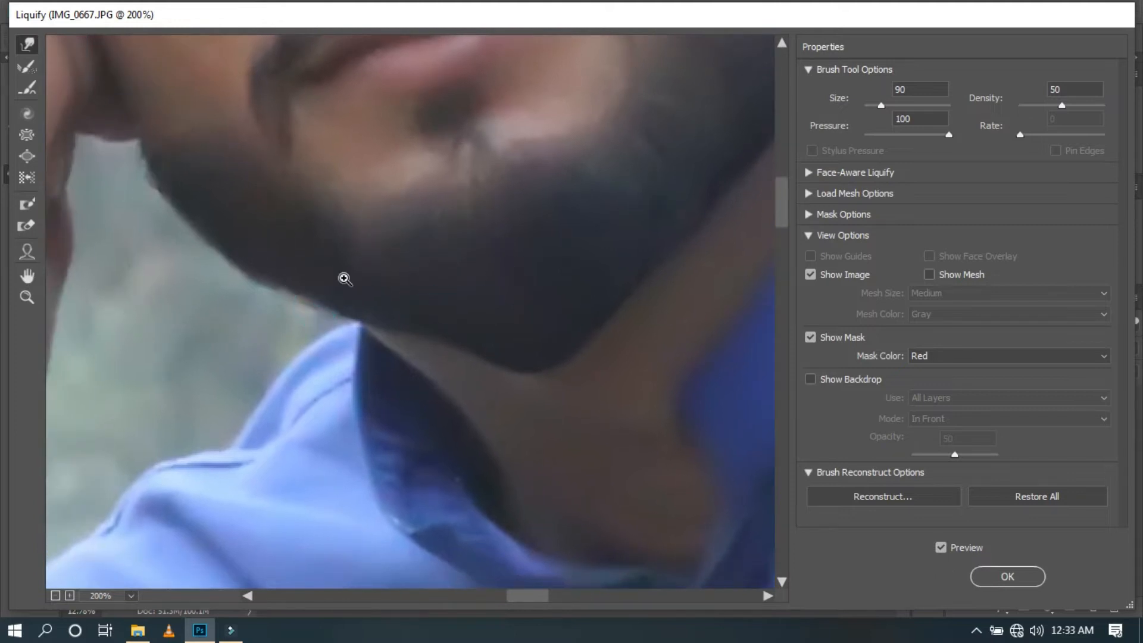
scroll(344, 275, down, 3)
scroll(510, 313, down, 3)
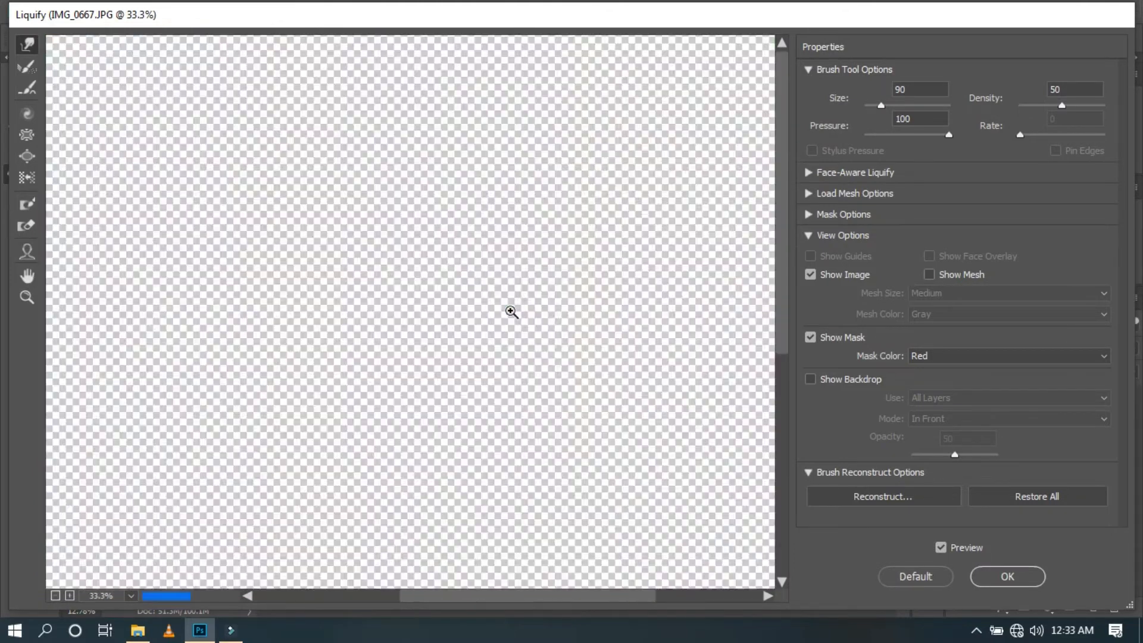
scroll(467, 296, down, 1)
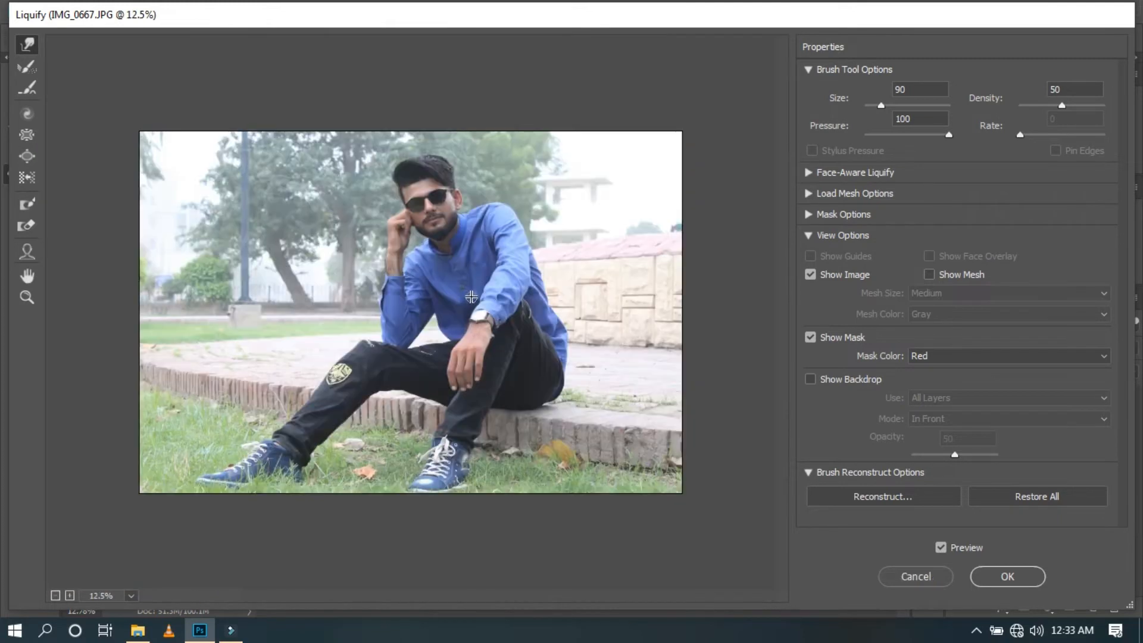
click(1035, 579)
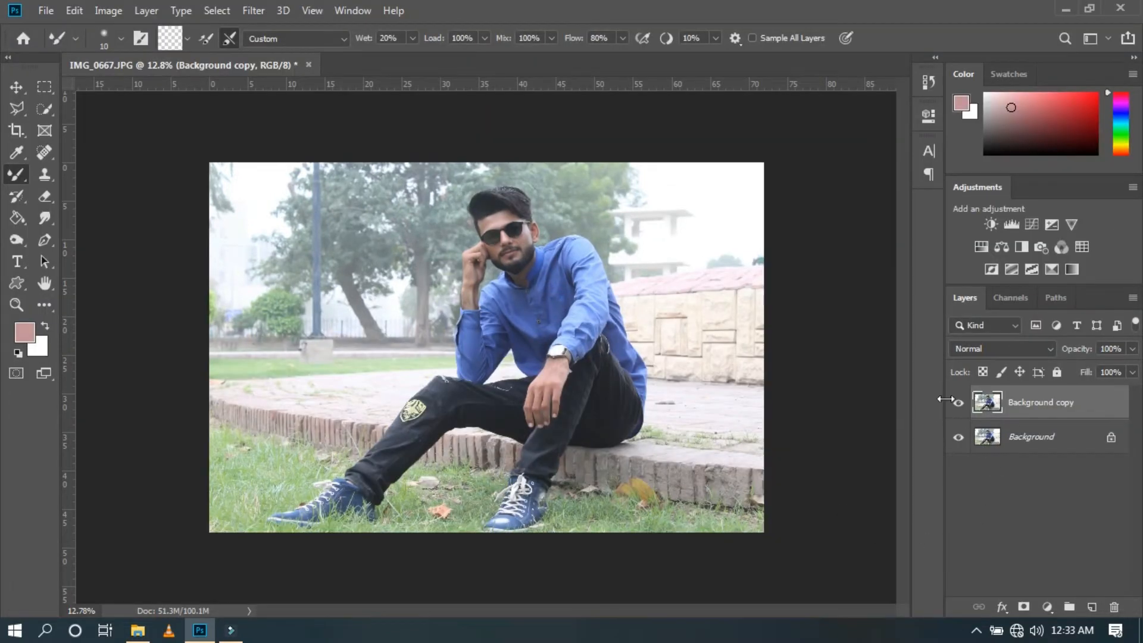
Merge the liquified layer with the Background after a before/after check, and duplicate the merged layer
click(950, 402)
click(953, 403)
right_click(1066, 402)
click(919, 492)
drag(1083, 404, 1091, 606)
Open the Camera Raw Filter on the copied layer and set Highlights to -100, Whites to -100 and Blacks to -72
click(254, 10)
click(268, 111)
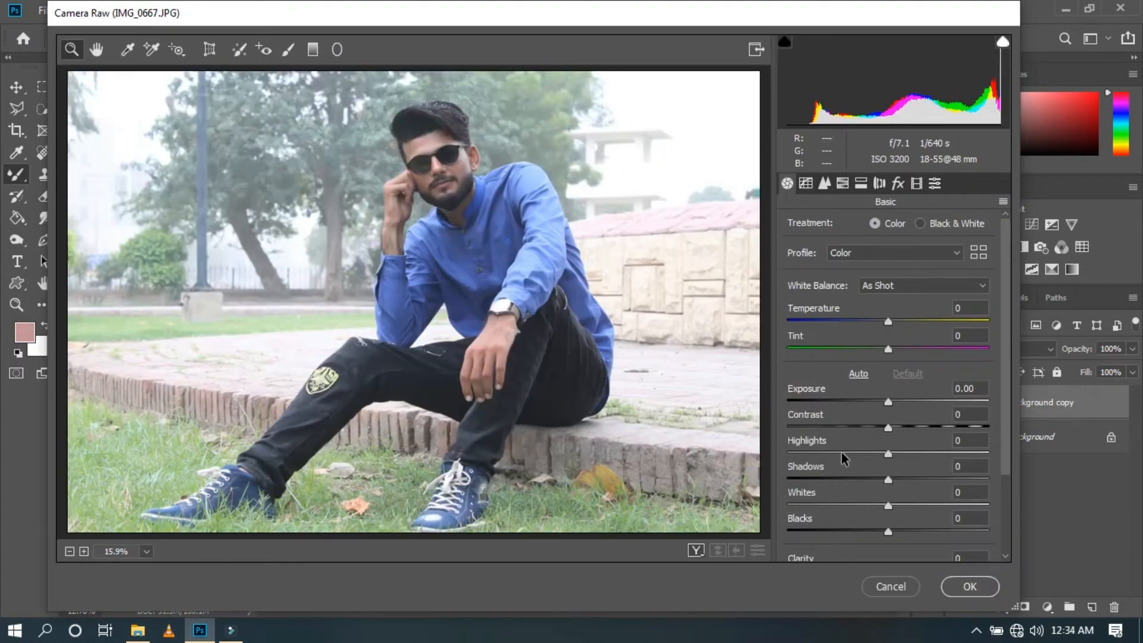
drag(843, 453, 787, 454)
scroll(890, 467, down, 1)
drag(890, 467, 797, 470)
drag(886, 494, 823, 496)
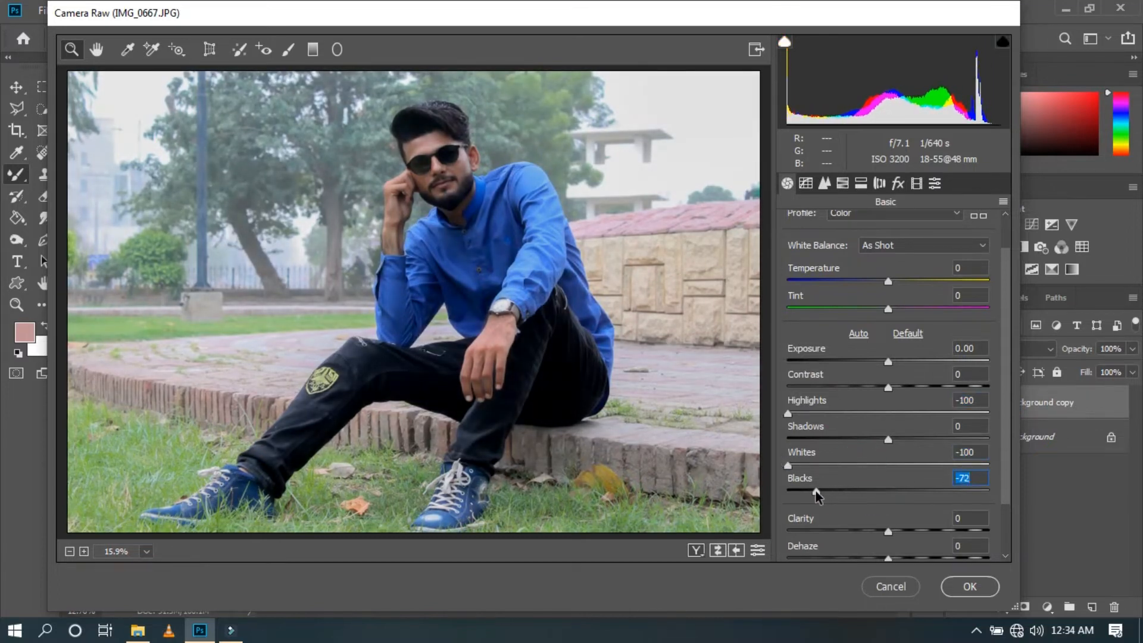
Raise Shadows to +86 and Vibrance to +49 in the Camera Raw basic adjustments
drag(889, 440, 973, 441)
scroll(786, 507, down, 3)
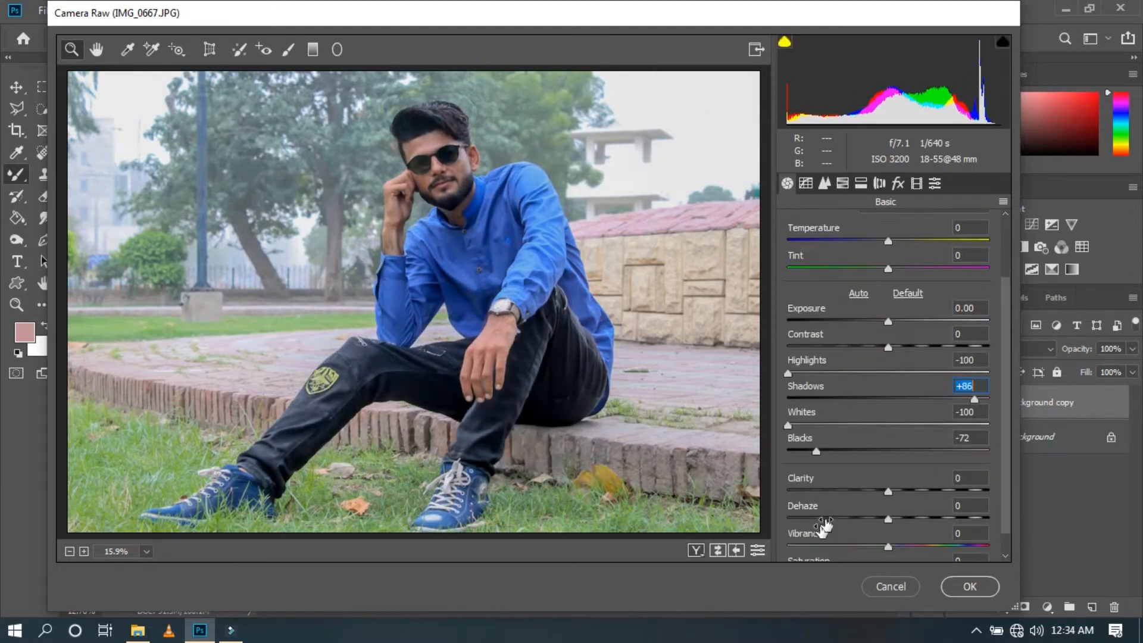
drag(911, 520, 935, 519)
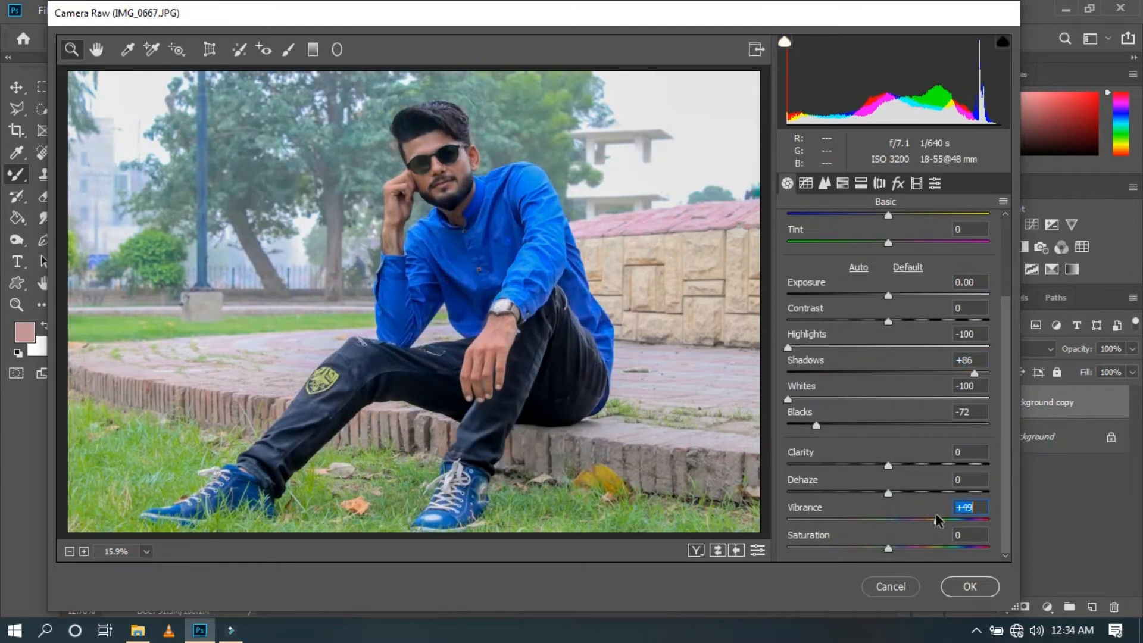
Set Contrast to +25, and raise the HSL luminance of Reds to +100 and Oranges to +99
drag(895, 319, 912, 319)
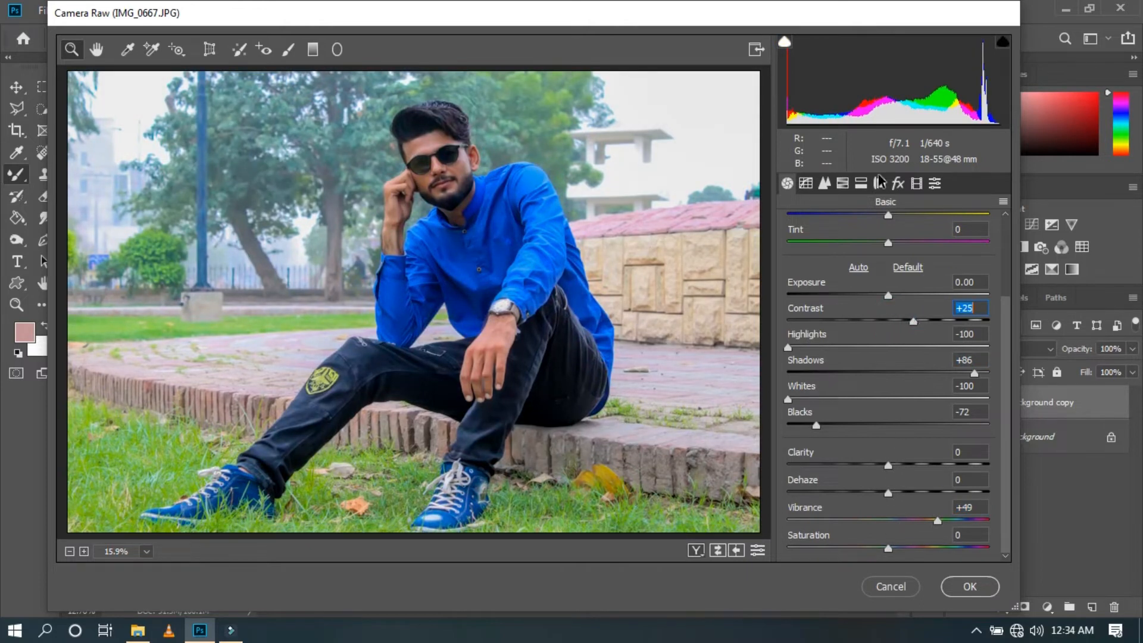
click(842, 183)
click(935, 229)
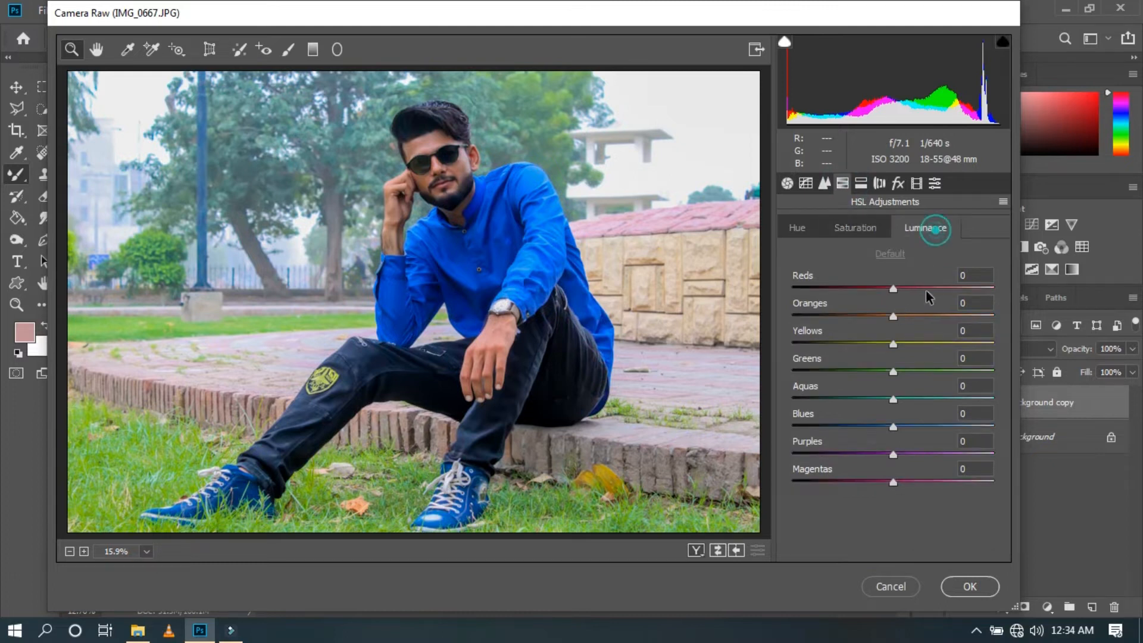
drag(915, 314, 985, 321)
drag(942, 290, 972, 292)
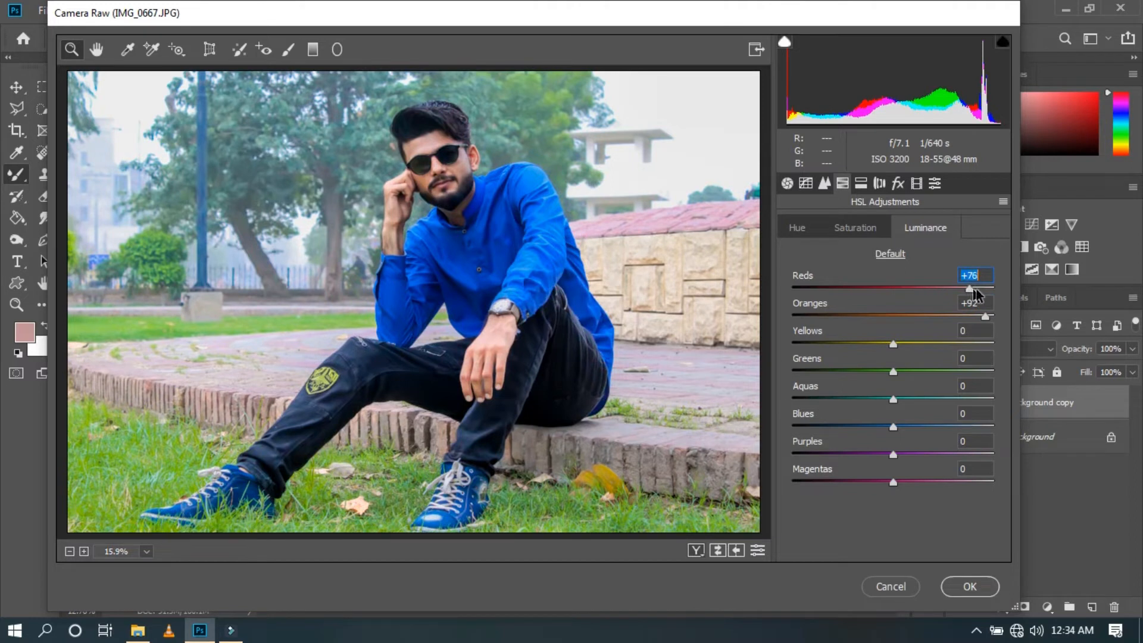
drag(988, 320, 987, 312)
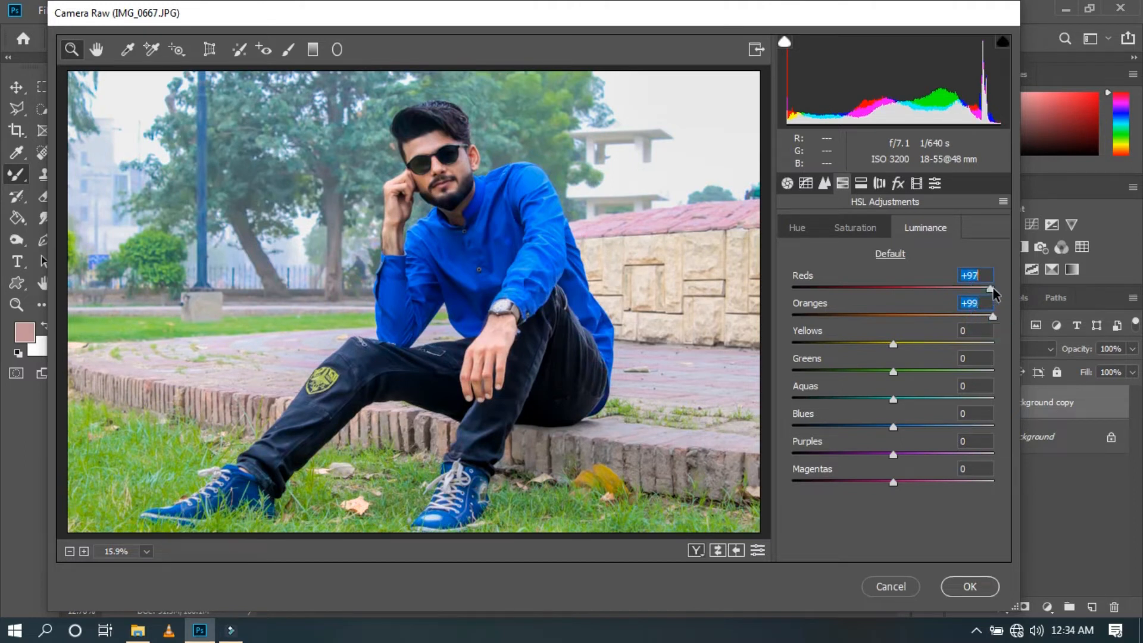
Set the HSL saturation of Reds and Oranges to -12, and shift the hue of Greens to -100 and Aquas to +100
click(855, 227)
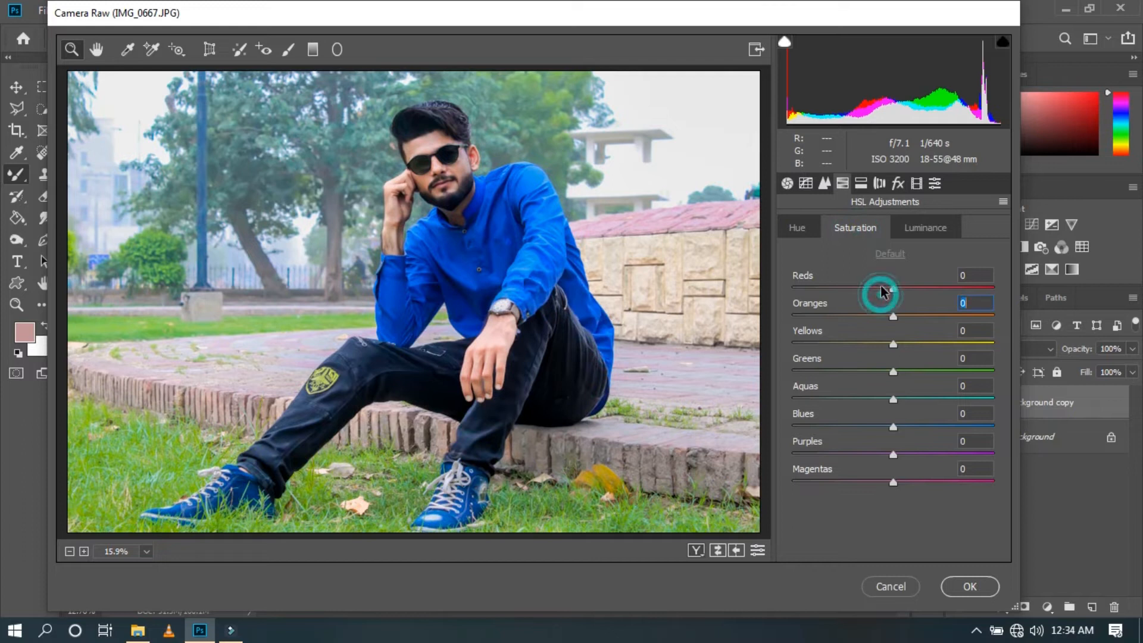
drag(886, 323, 882, 323)
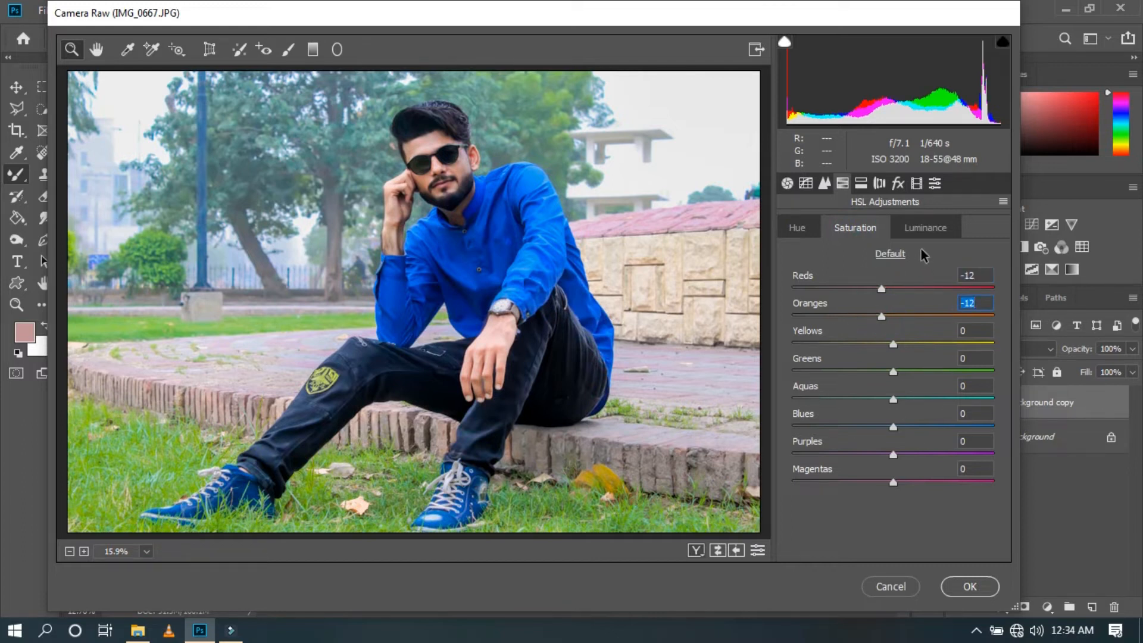
click(800, 228)
drag(868, 368, 831, 372)
click(855, 228)
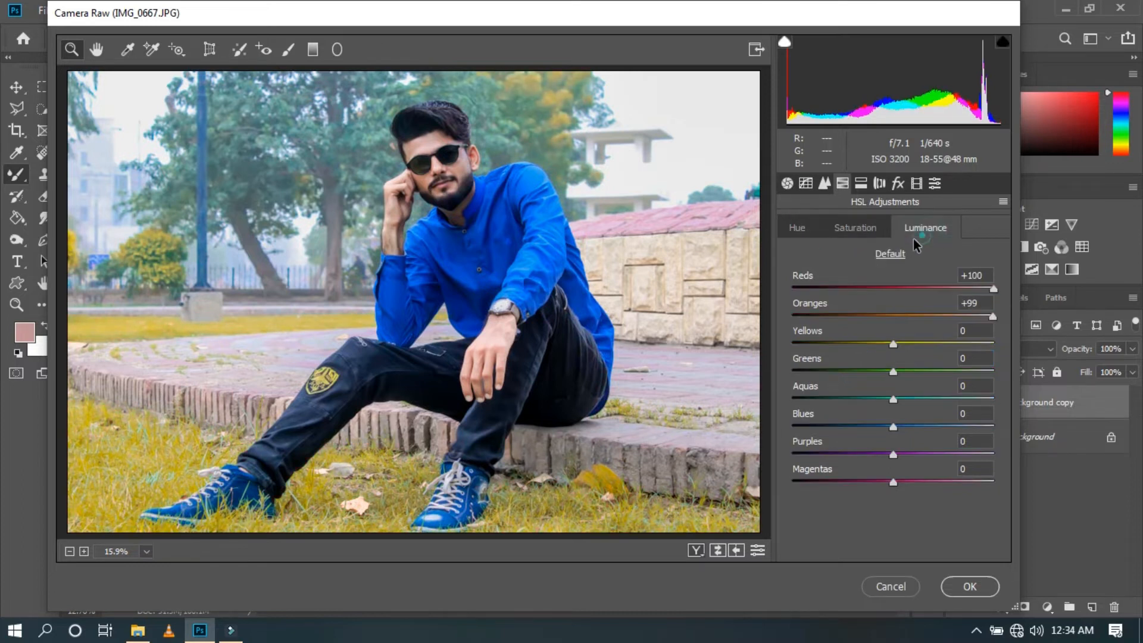
click(798, 228)
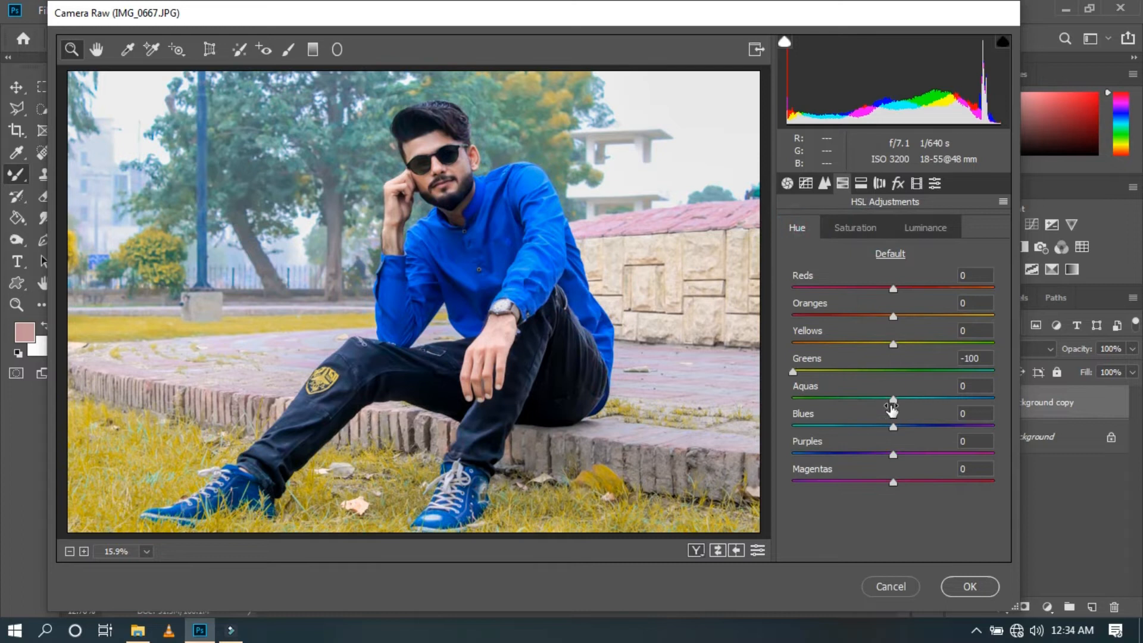
drag(942, 405, 1034, 410)
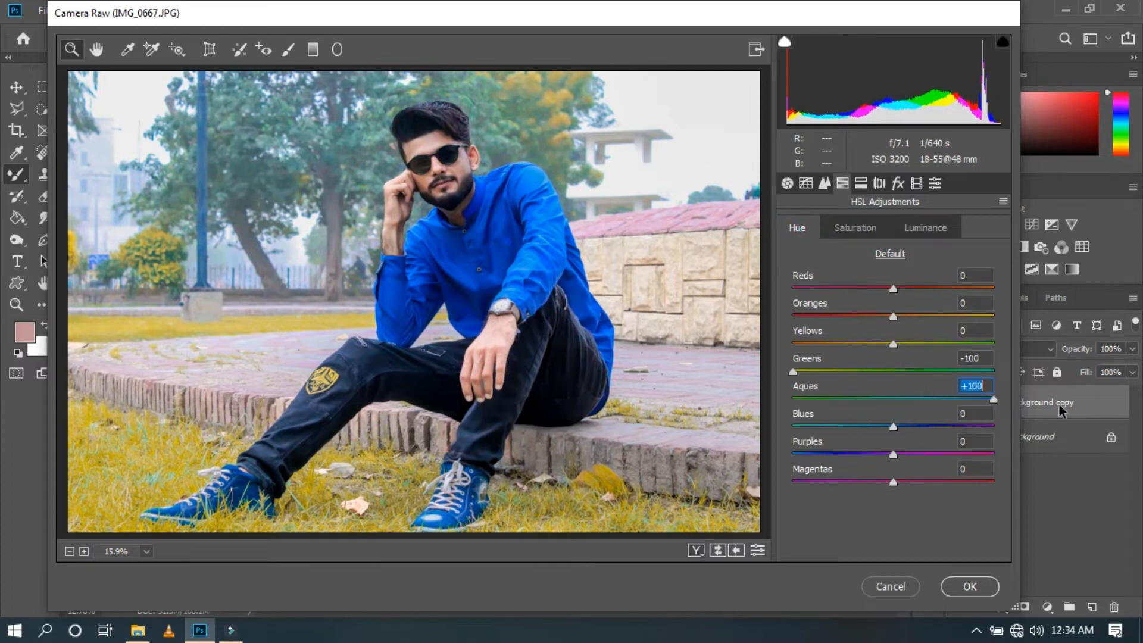
Reduce the HSL saturation of Blues to -30 and raise the luminance of the shirt's blue tones
click(861, 227)
drag(925, 399, 864, 427)
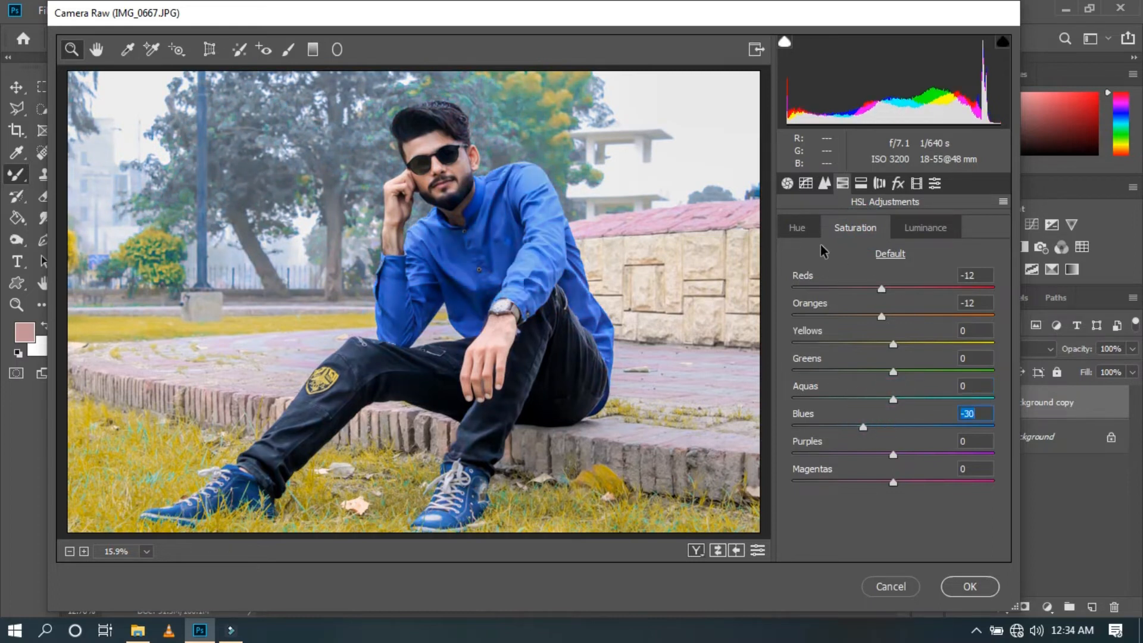
click(797, 228)
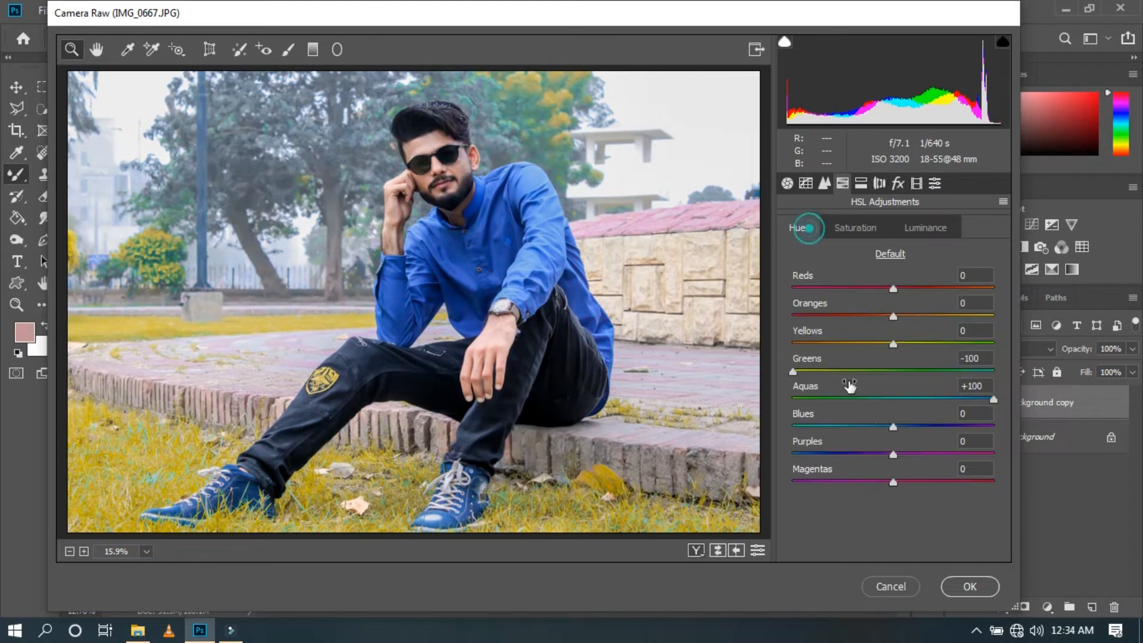
click(906, 234)
drag(917, 410, 917, 411)
drag(892, 398, 937, 400)
Raise the HSL saturation of Greens to +63 and Yellows to +54
click(855, 228)
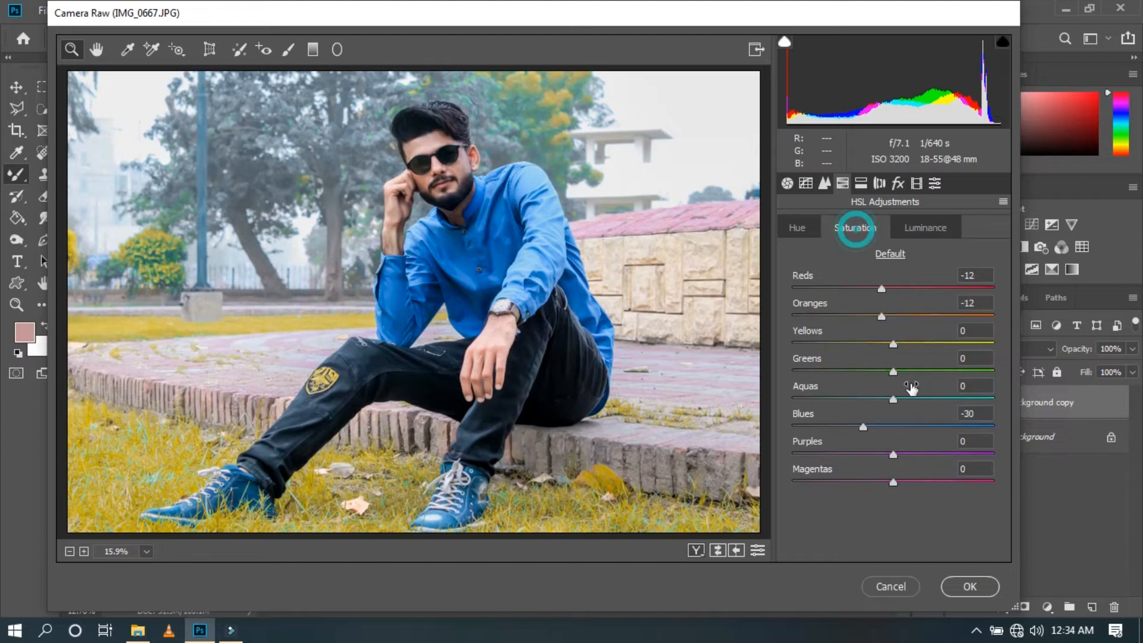
drag(919, 371, 952, 352)
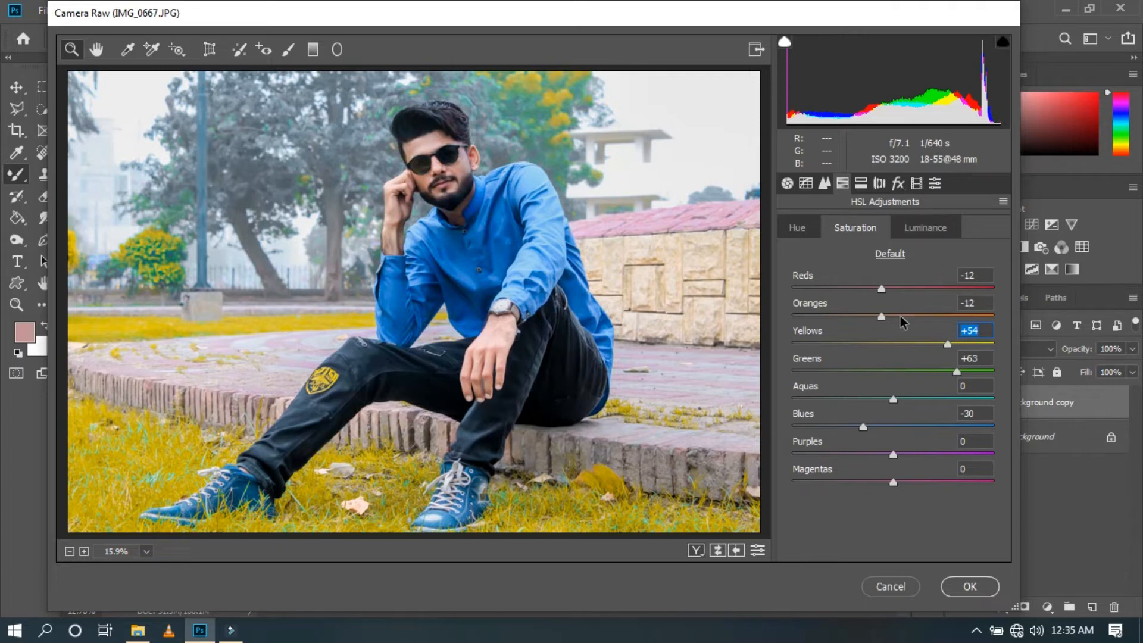
click(824, 198)
Add a post-crop vignette with an amount of -18 and apply the Camera Raw adjustments
click(897, 183)
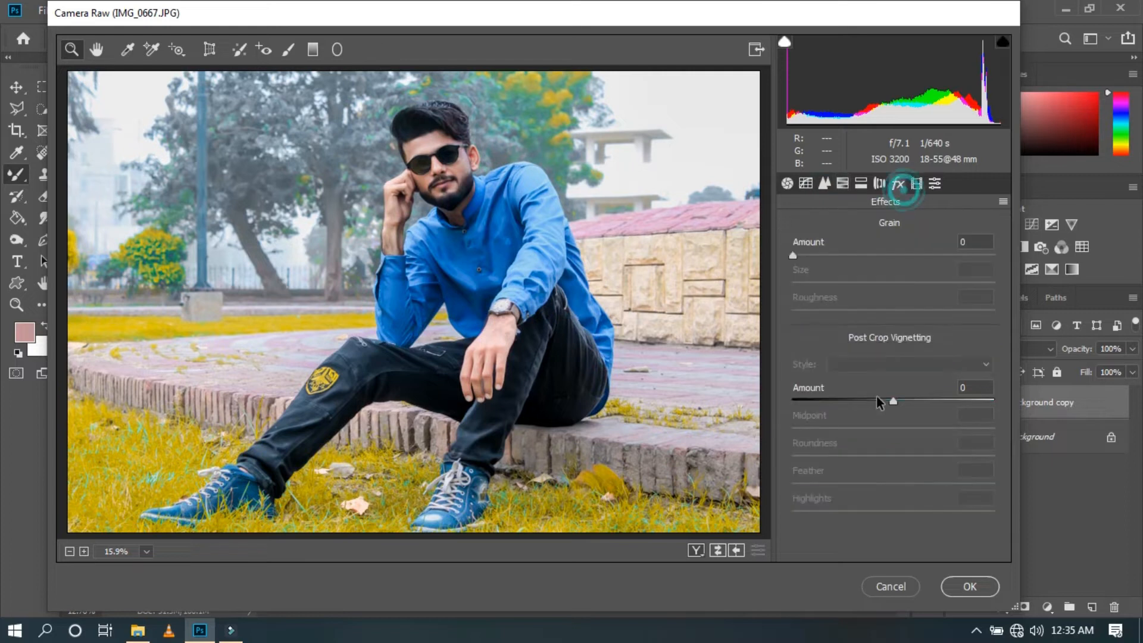
drag(887, 401, 876, 404)
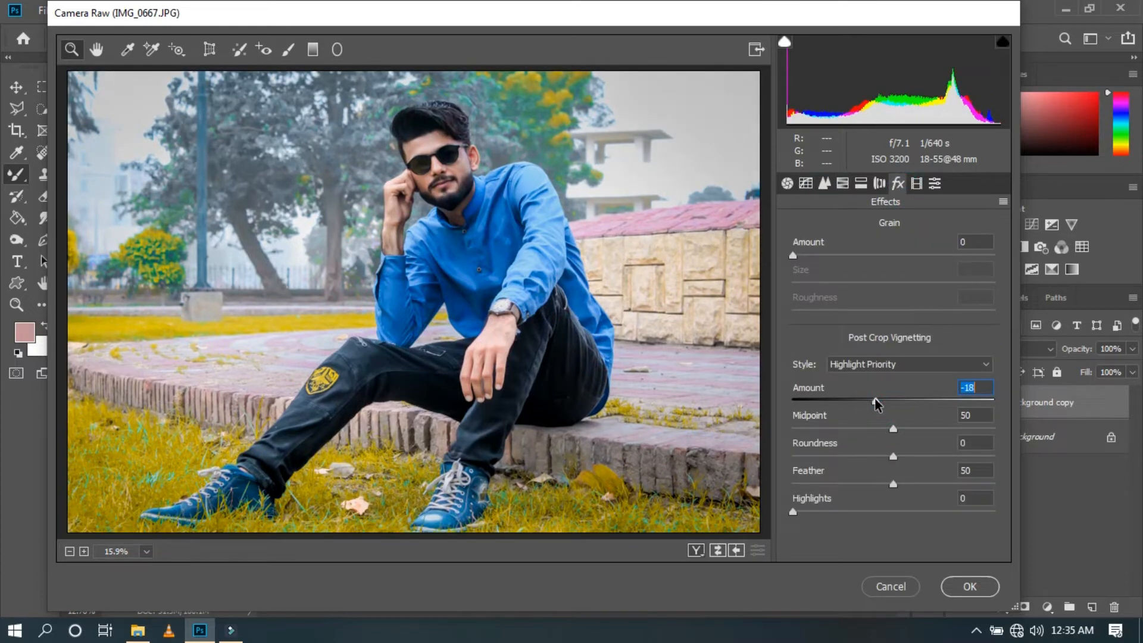
click(961, 585)
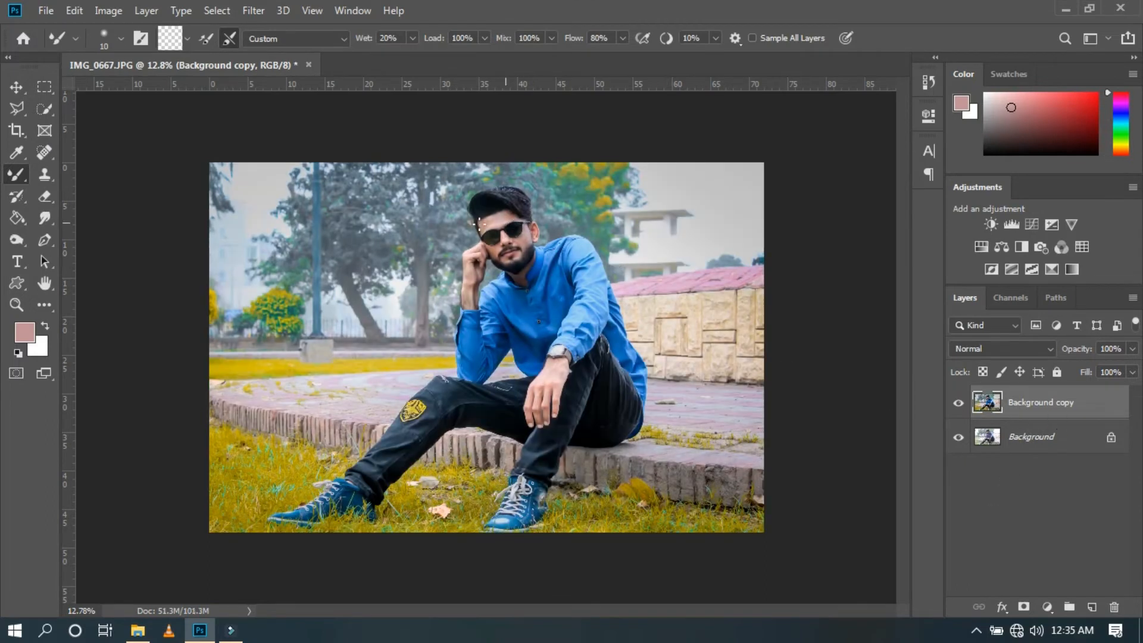
Duplicate the Background copy layer as a separate layer for retouching the face
click(16, 304)
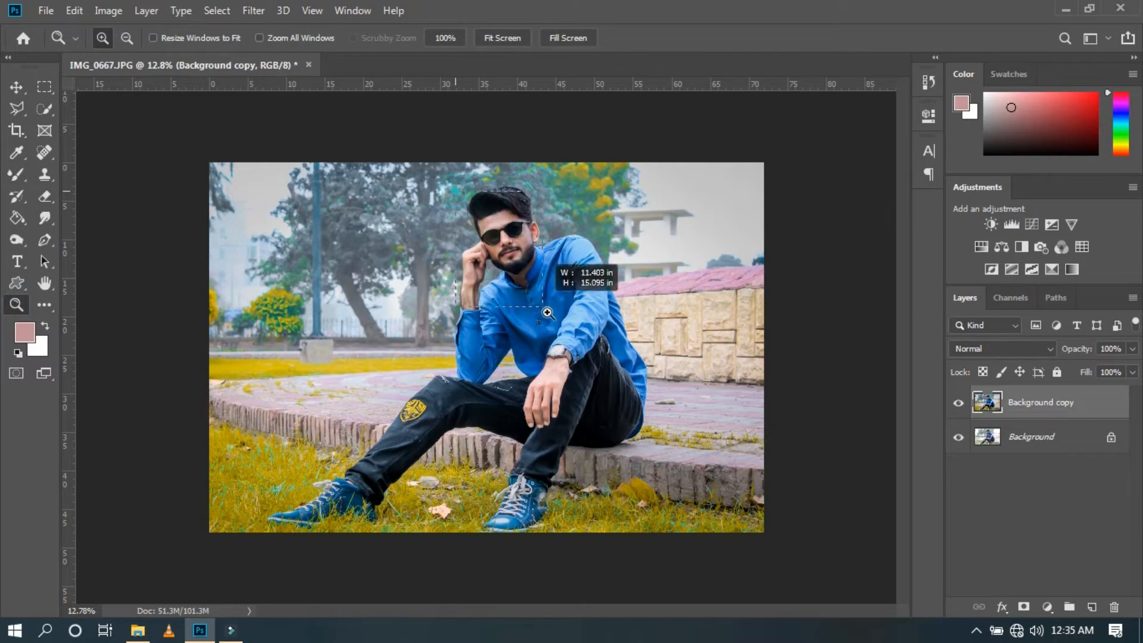
click(560, 294)
drag(363, 169, 599, 326)
drag(295, 225, 774, 531)
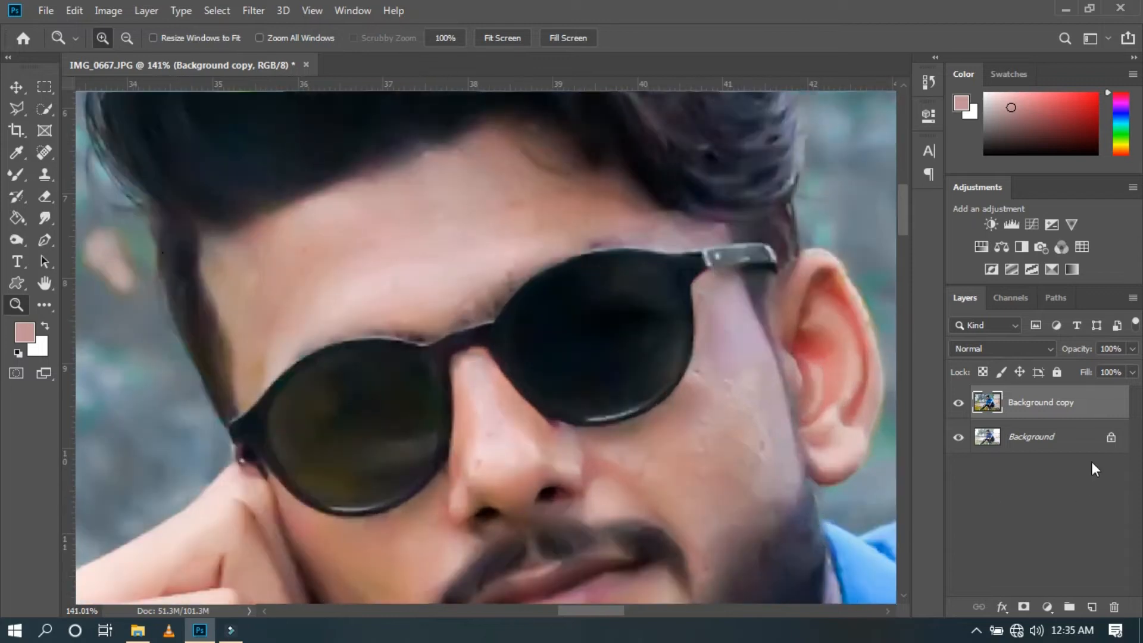
drag(1094, 414, 1092, 606)
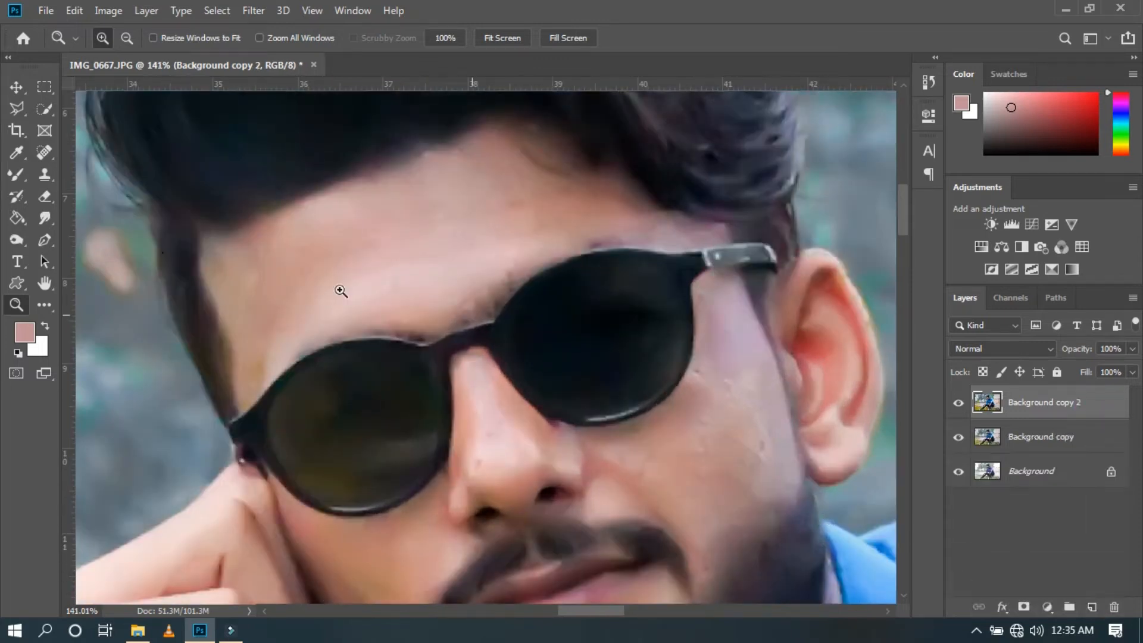
Activate the Mixer Brush with Wet 20%, Load 100%, Mix 100% and Flow 80%
click(16, 174)
right_click(9, 170)
click(80, 224)
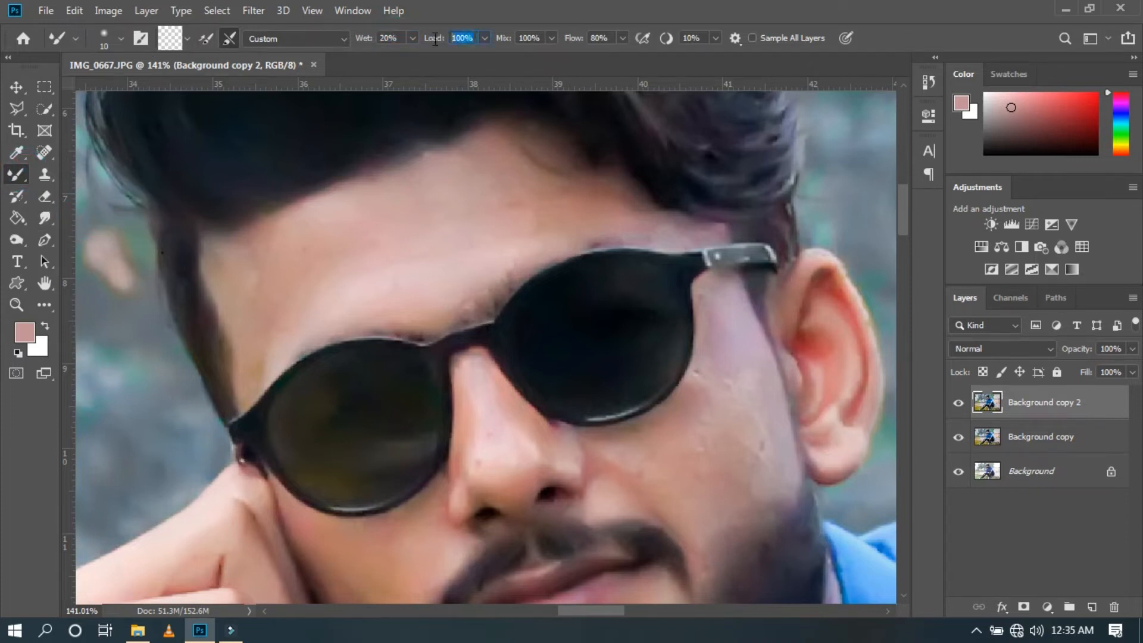
click(529, 38)
click(599, 38)
Blend the forehead skin beside the left temple using a Mixer Brush of about 70 px
click(410, 222)
key(bracketright)
key(bracketright)
key(bracketright)
click(310, 243)
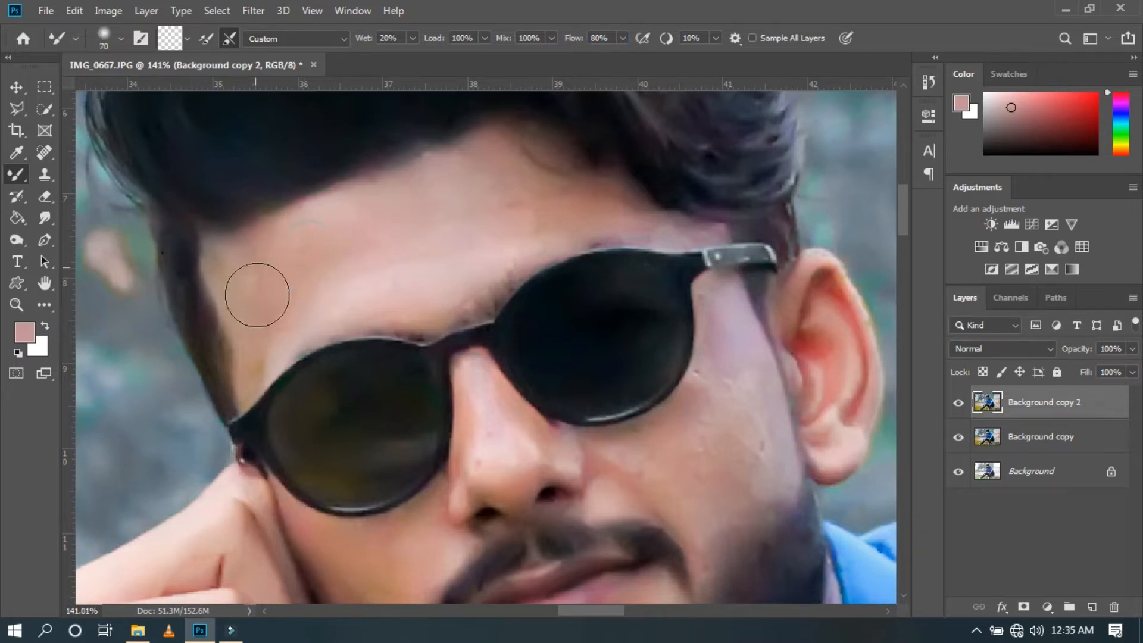
key(bracketleft)
key(bracketleft)
click(369, 234)
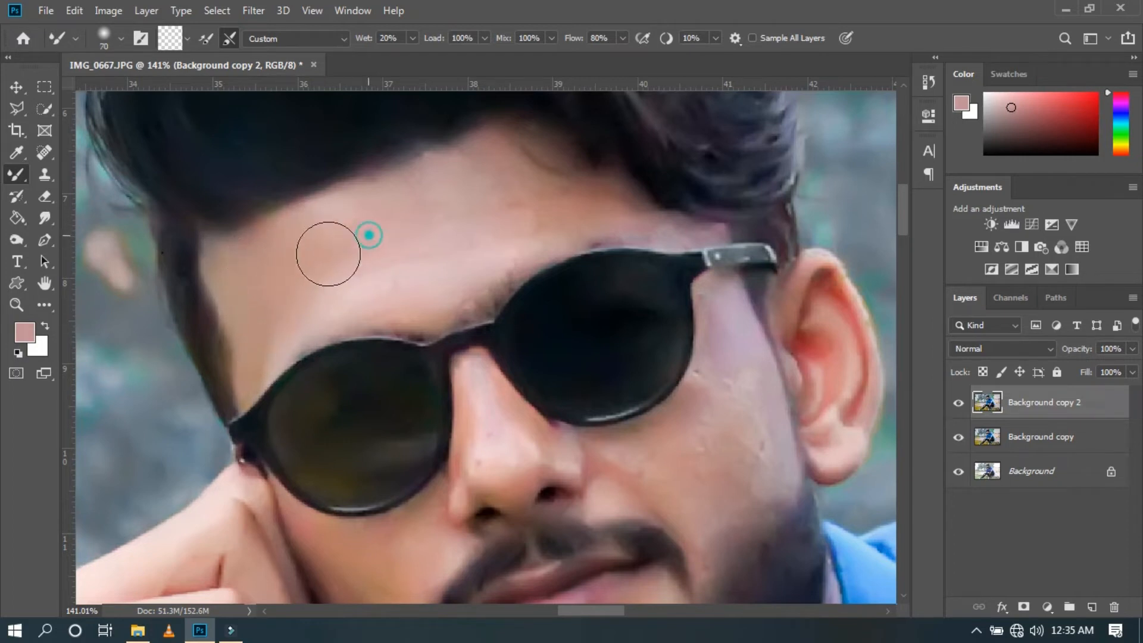
Smooth the skin across the middle and right of the forehead, adjusting the Mixer Brush size as needed
key(bracketright)
key(bracketright)
click(324, 276)
key(bracketright)
key(bracketleft)
mouse_move(429, 204)
mouse_down()
mouse_move(505, 173)
mouse_move(528, 204)
mouse_move(558, 212)
mouse_up()
click(563, 211)
key(bracketleft)
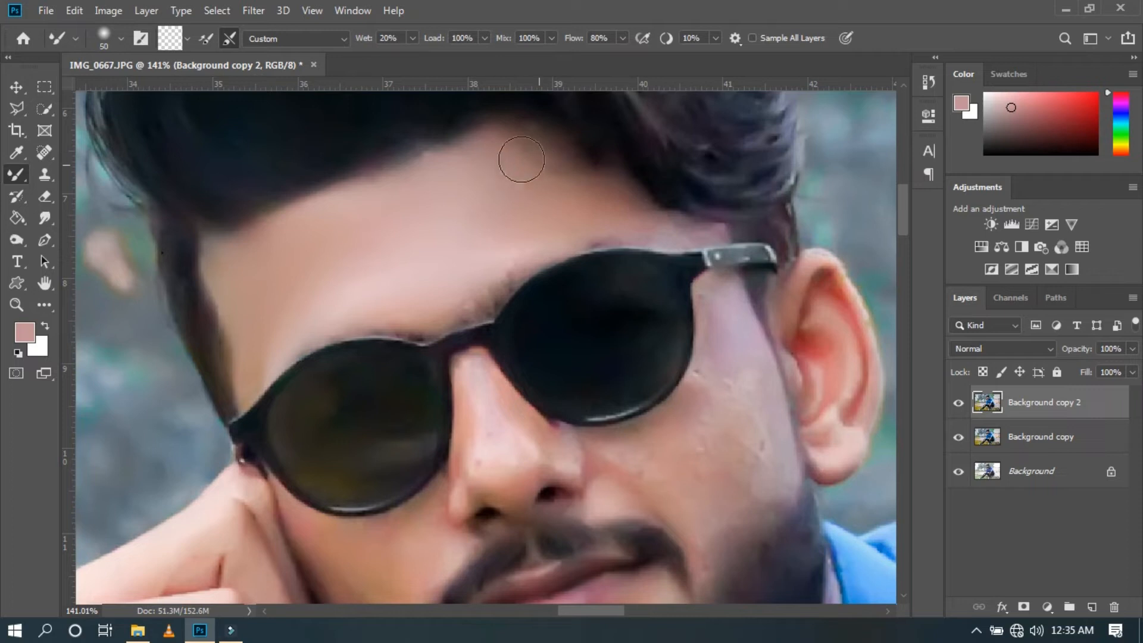
Even out the forehead up to the hairline with the Mixer Brush at about 60 to 80 px
key(bracketright)
key(bracketright)
drag(324, 228, 283, 243)
key(bracketleft)
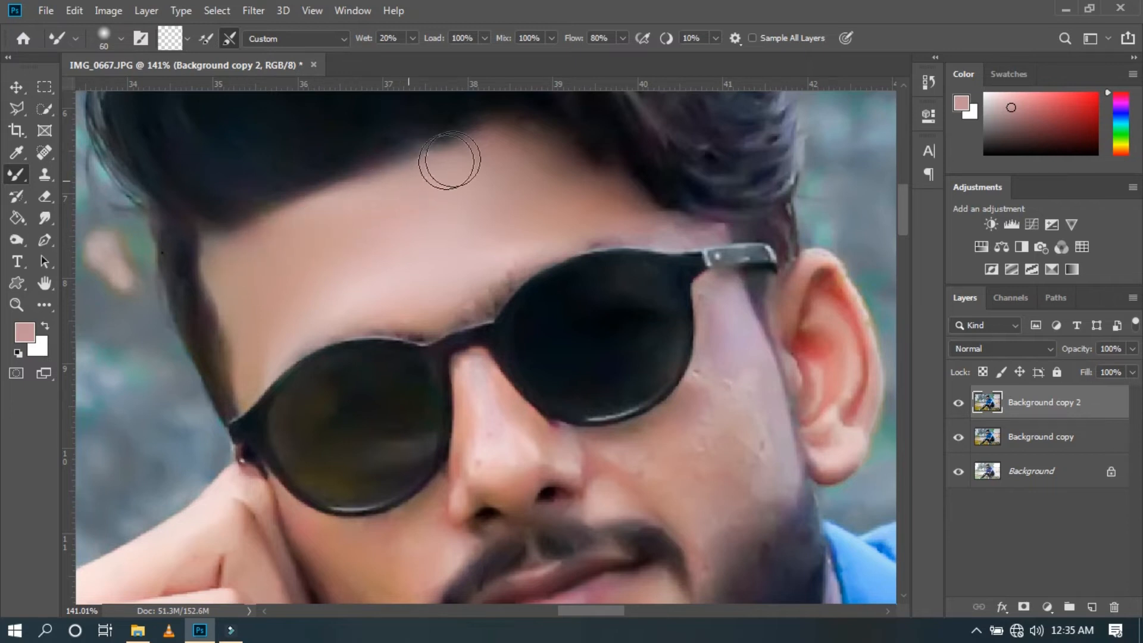
key(bracketright)
key(bracketright)
drag(382, 221, 270, 306)
drag(587, 216, 447, 123)
Blend the skin and stray eyebrow hairs just above the sunglasses with a smaller Mixer Brush of about 30 px
key(ctrl+plus)
drag(219, 221, 293, 340)
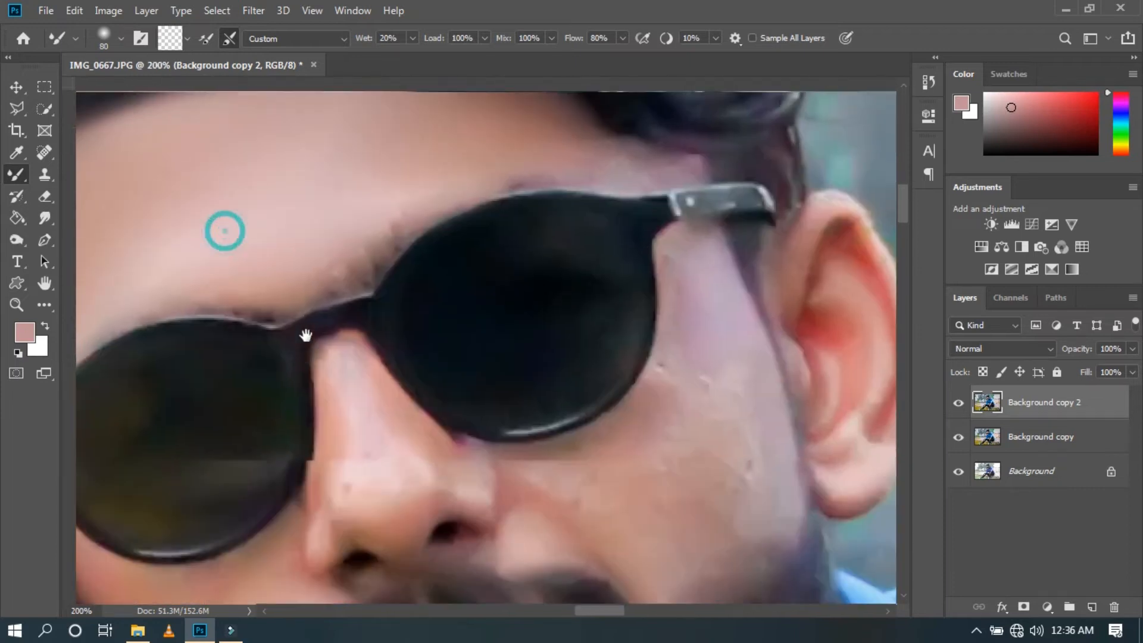
key(bracketleft)
key(bracketleft)
key(bracketleft)
key(bracketleft)
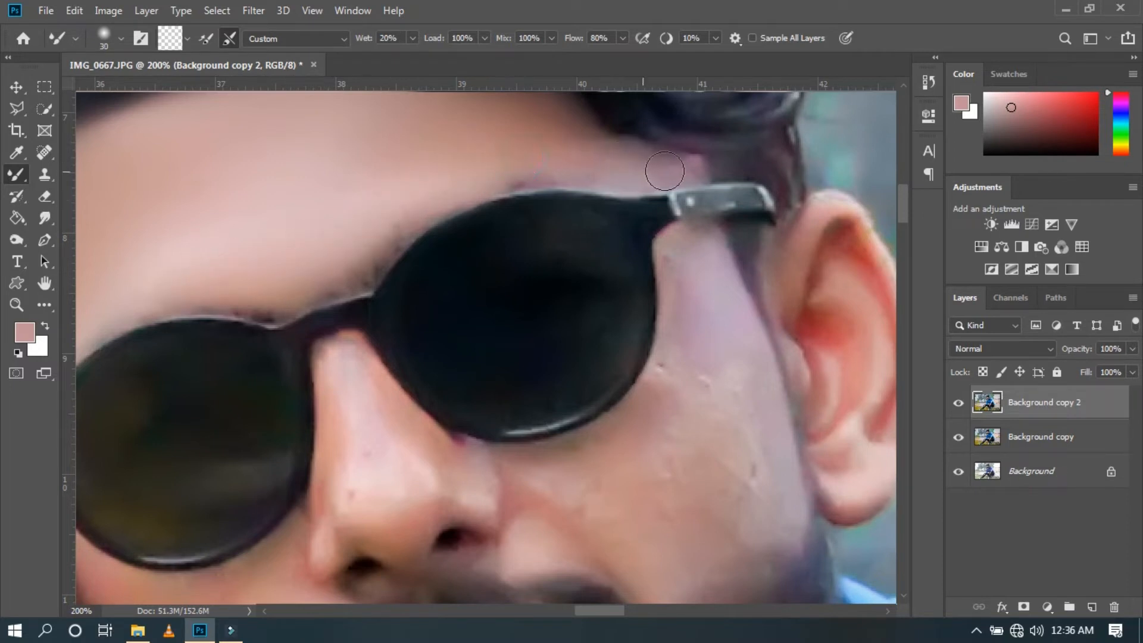
key(bracketright)
mouse_move(291, 212)
mouse_down()
mouse_move(249, 265)
mouse_move(355, 230)
mouse_move(336, 260)
mouse_move(359, 254)
mouse_move(306, 250)
mouse_move(272, 262)
mouse_move(299, 151)
mouse_up()
key(bracketright)
Smooth the bridge and left side of the nose with a Mixer Brush of about 25 to 35 px
key(bracketleft)
key(bracketleft)
key(bracketleft)
drag(390, 321, 373, 234)
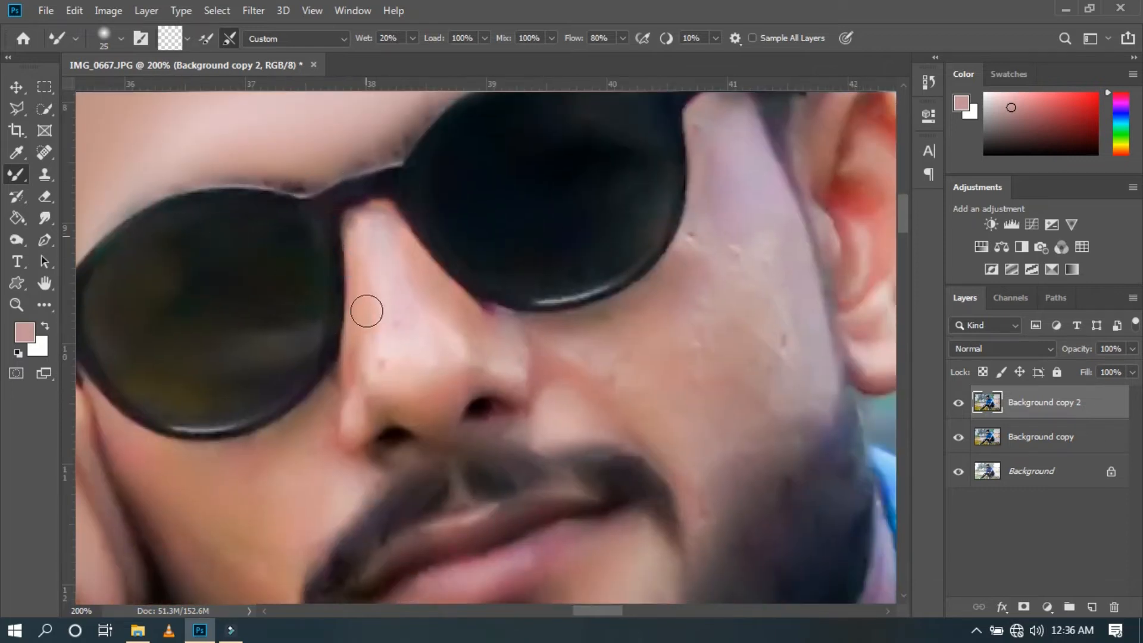
key(bracketright)
drag(403, 341, 373, 248)
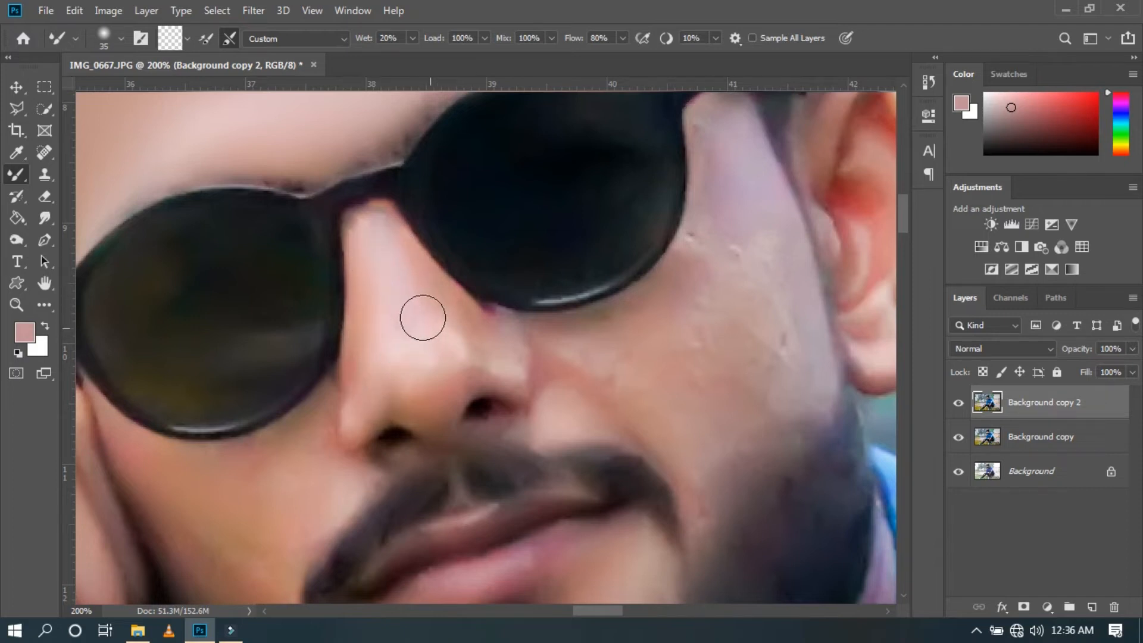
Blend the highlights and blemishes on the nose tip and around the nostrils with a Mixer Brush of about 30 px
drag(482, 362, 412, 269)
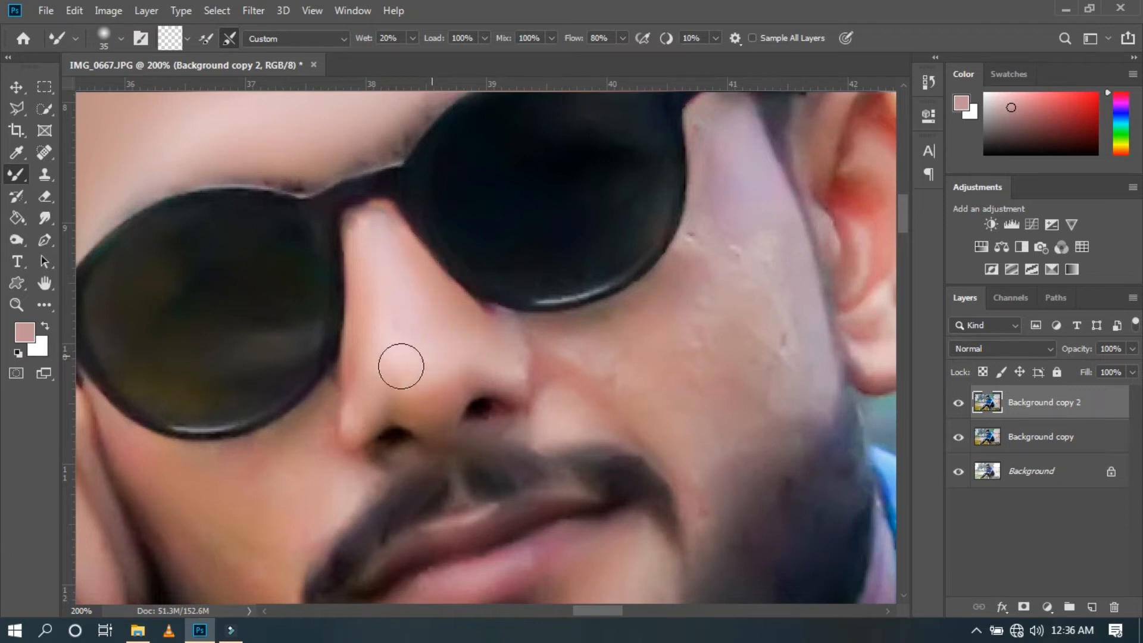
key(bracketleft)
drag(392, 395, 374, 396)
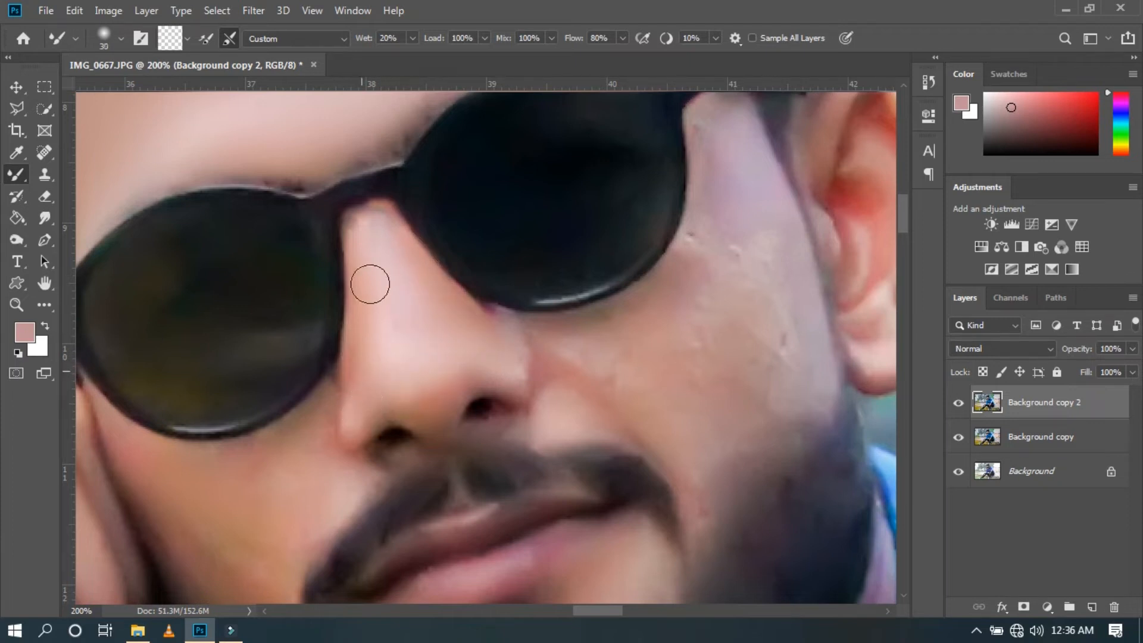
drag(386, 353, 360, 417)
drag(415, 368, 484, 377)
Smooth the cheek below the left sunglass lens with a Mixer Brush of about 45 px
key(space)
drag(385, 289, 449, 183)
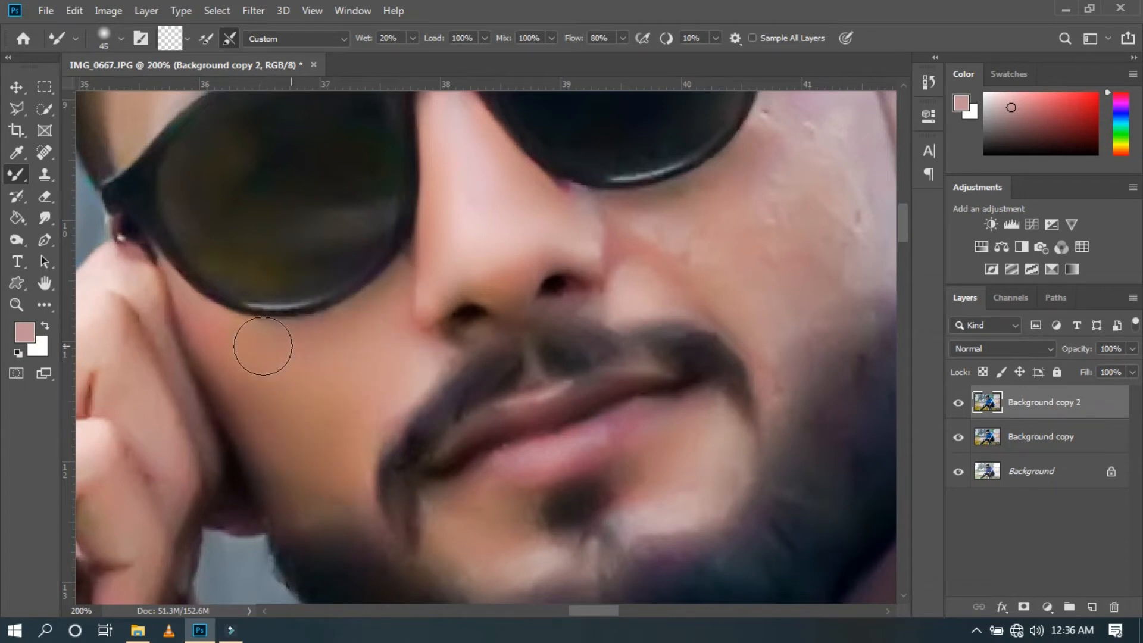
key(bracketright)
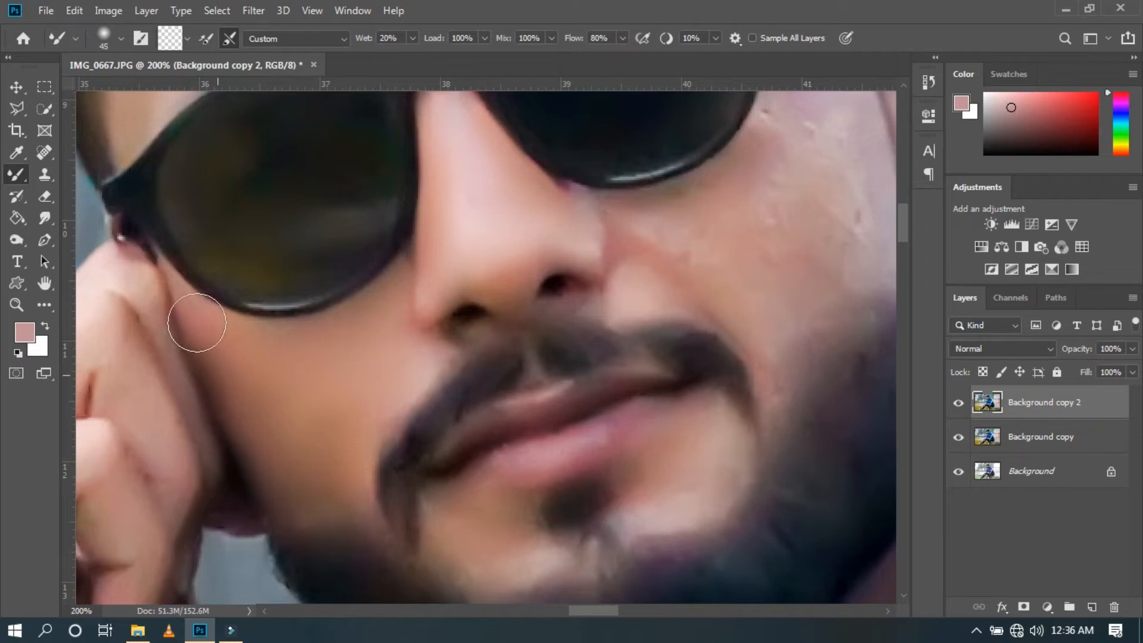
Blend the lower lip and the chin skin between mouth and beard with a Mixer Brush of about 35 to 45 px
drag(416, 330, 282, 220)
key(bracketleft)
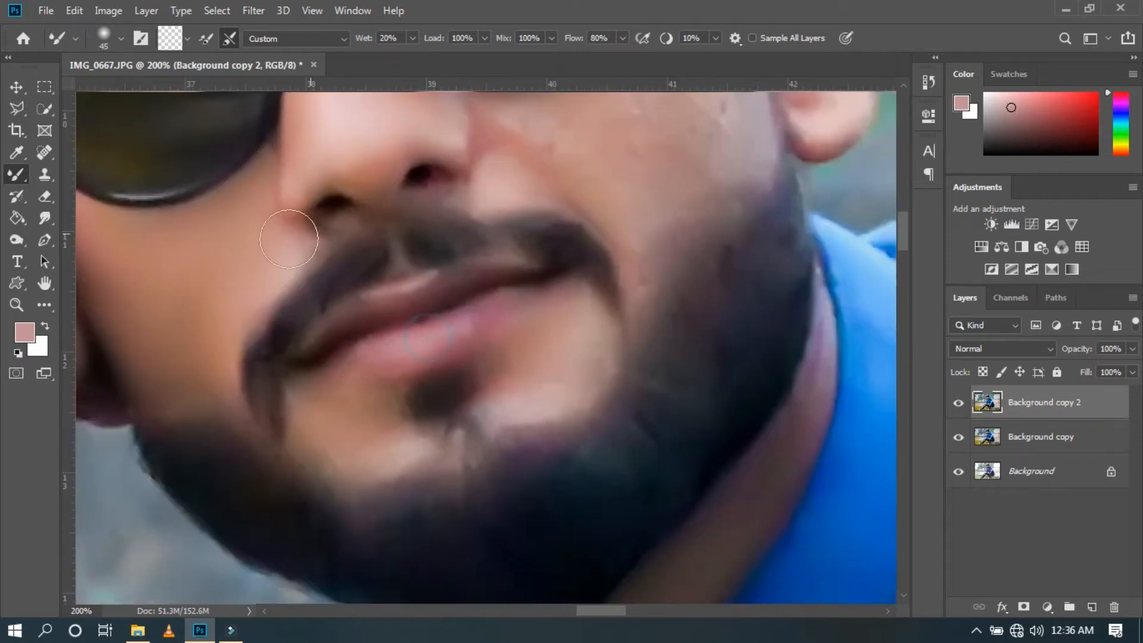
key(bracketleft)
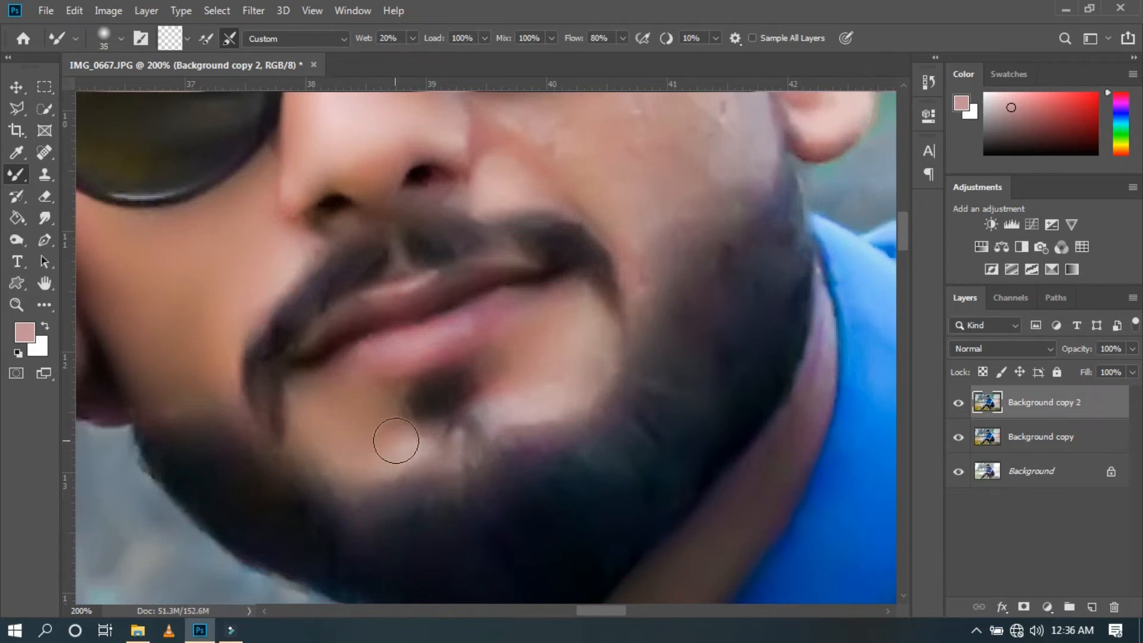
mouse_move(533, 393)
mouse_down()
mouse_move(562, 347)
mouse_move(548, 354)
mouse_move(566, 304)
mouse_up()
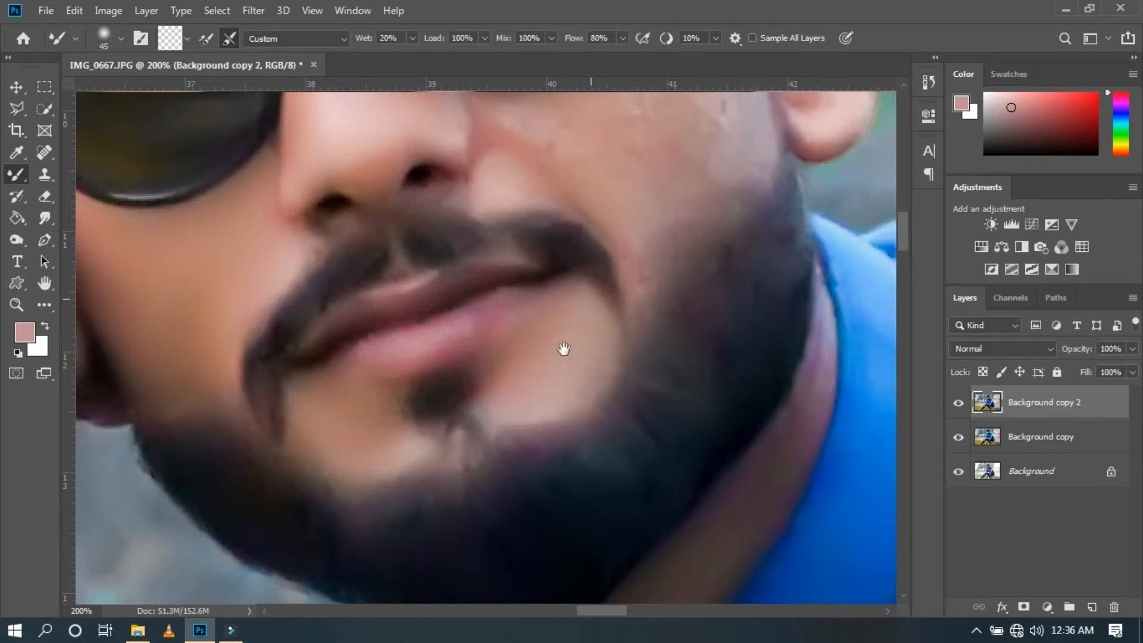
Smooth the temple and upper cheek between the sunglass lens and the ear with a Mixer Brush of about 25 to 50 px
drag(619, 119, 426, 459)
mouse_move(456, 354)
mouse_down()
mouse_move(479, 310)
mouse_move(500, 337)
mouse_move(482, 262)
mouse_move(485, 202)
mouse_move(490, 281)
mouse_move(477, 225)
mouse_move(493, 215)
mouse_move(477, 284)
mouse_up()
key(bracketleft)
key(bracketleft)
key(bracketleft)
key(bracketleft)
key(bracketleft)
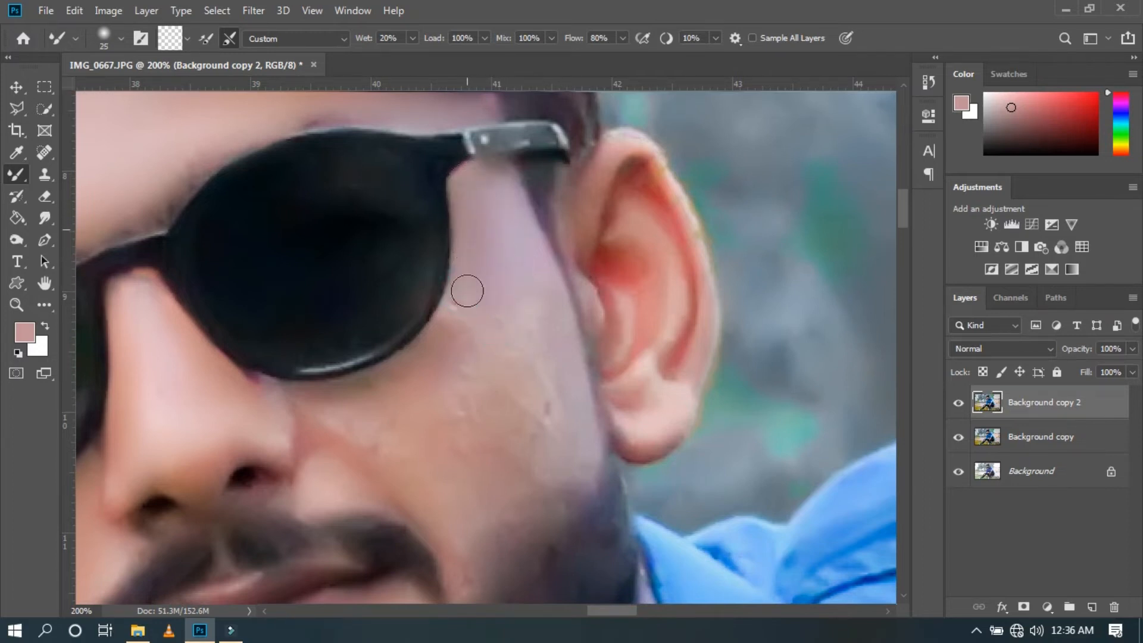
mouse_move(503, 301)
mouse_down()
mouse_move(523, 330)
mouse_move(522, 285)
mouse_move(556, 439)
mouse_up()
key(bracketright)
drag(550, 511, 529, 518)
key(bracketright)
mouse_move(534, 450)
mouse_down()
mouse_move(502, 517)
mouse_move(498, 475)
mouse_move(486, 539)
mouse_move(475, 502)
mouse_up()
key(bracketright)
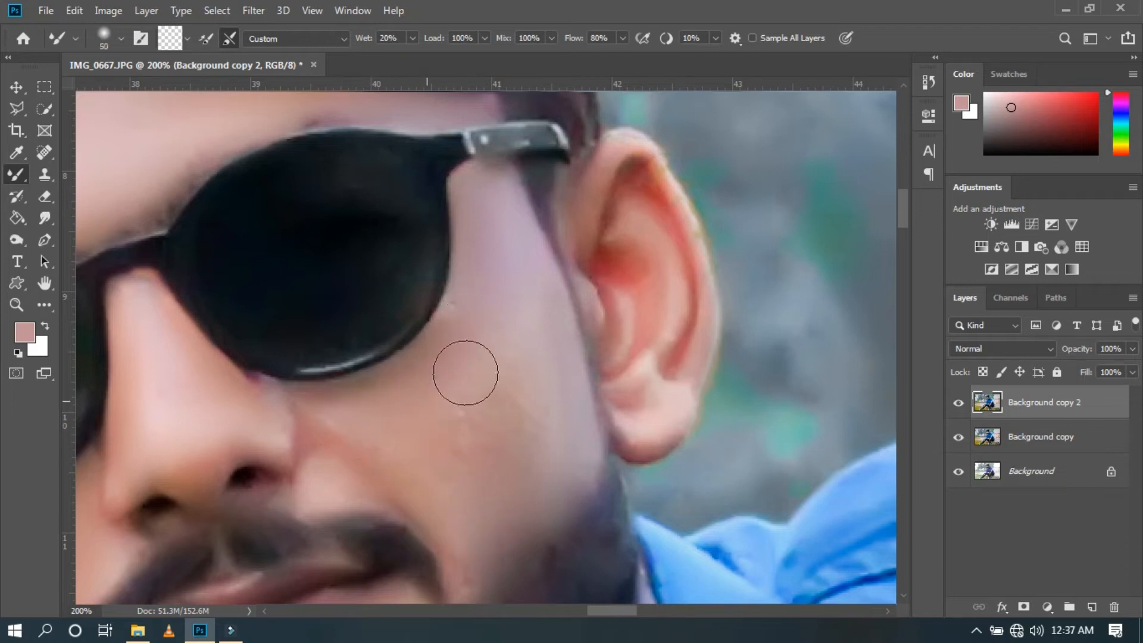
Blend the blotches and blemishes on the cheek between the nose and the ear with a Mixer Brush of about 50 px or larger
key(bracketright)
key(bracketright)
drag(512, 367, 447, 441)
key(bracketleft)
mouse_move(511, 423)
mouse_down()
mouse_move(413, 468)
mouse_move(450, 531)
mouse_move(428, 463)
mouse_up()
key(bracketleft)
key(bracketleft)
key(bracketleft)
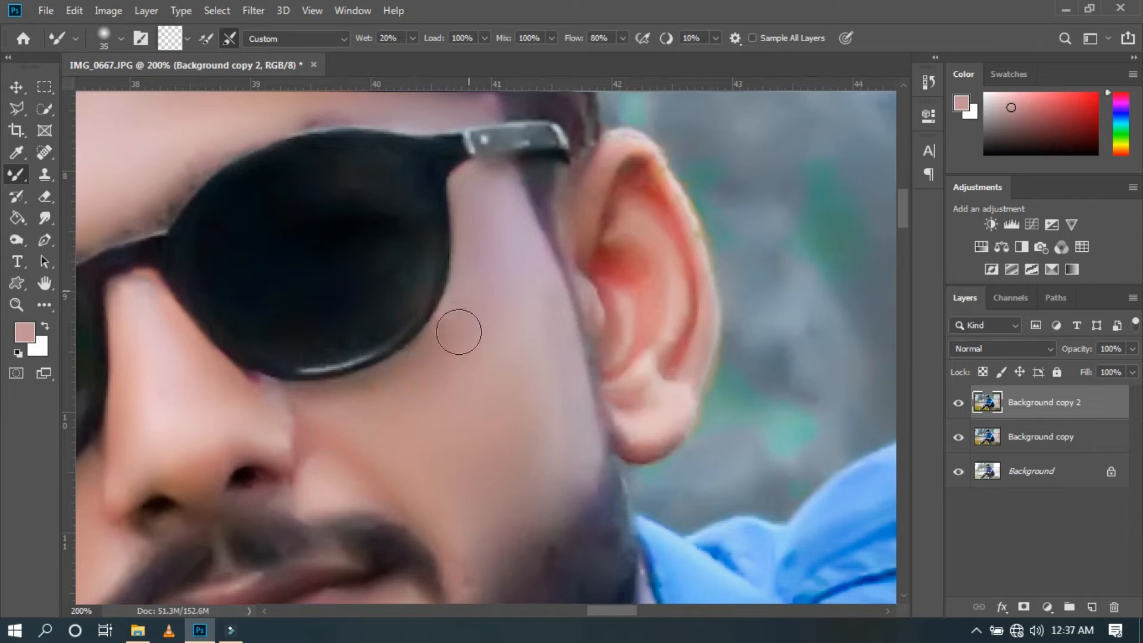
Even out the skin beside the lens and down to the moustache and beard edge with a Mixer Brush of about 40 to 50 px
key(bracketright)
key(bracketright)
key(bracketright)
drag(527, 302, 482, 188)
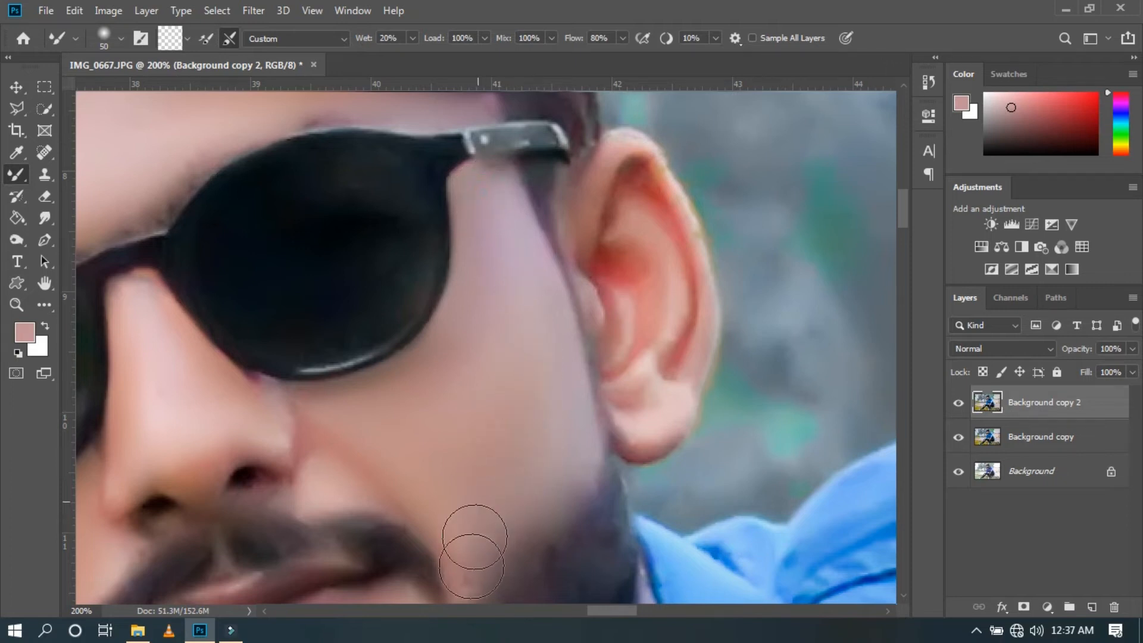
drag(513, 390, 481, 256)
key(bracketleft)
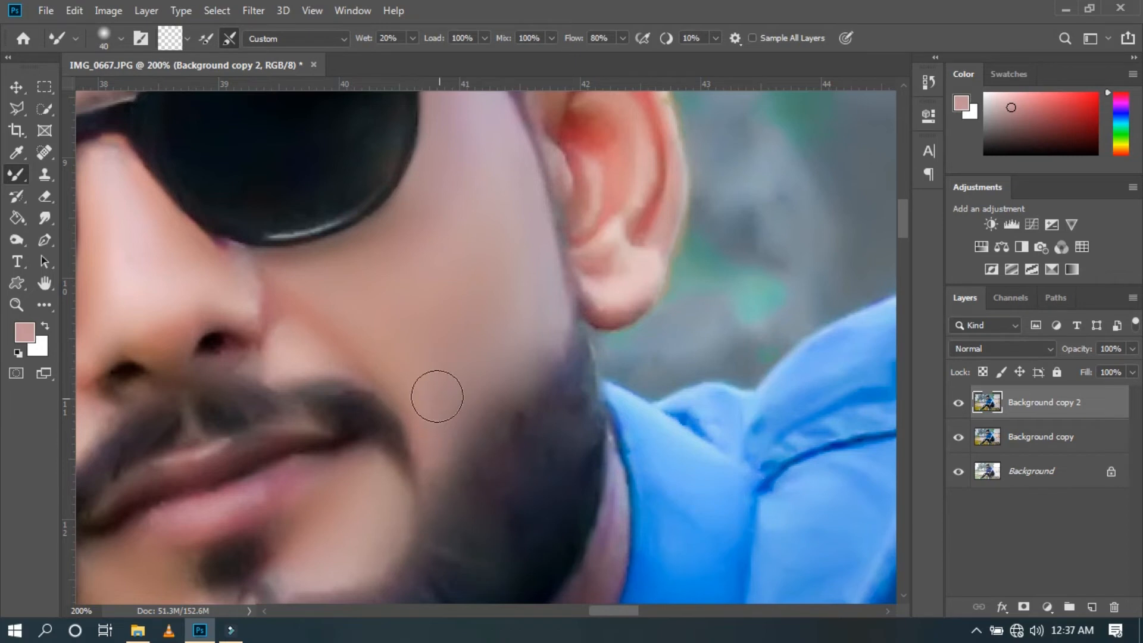
key(bracketright)
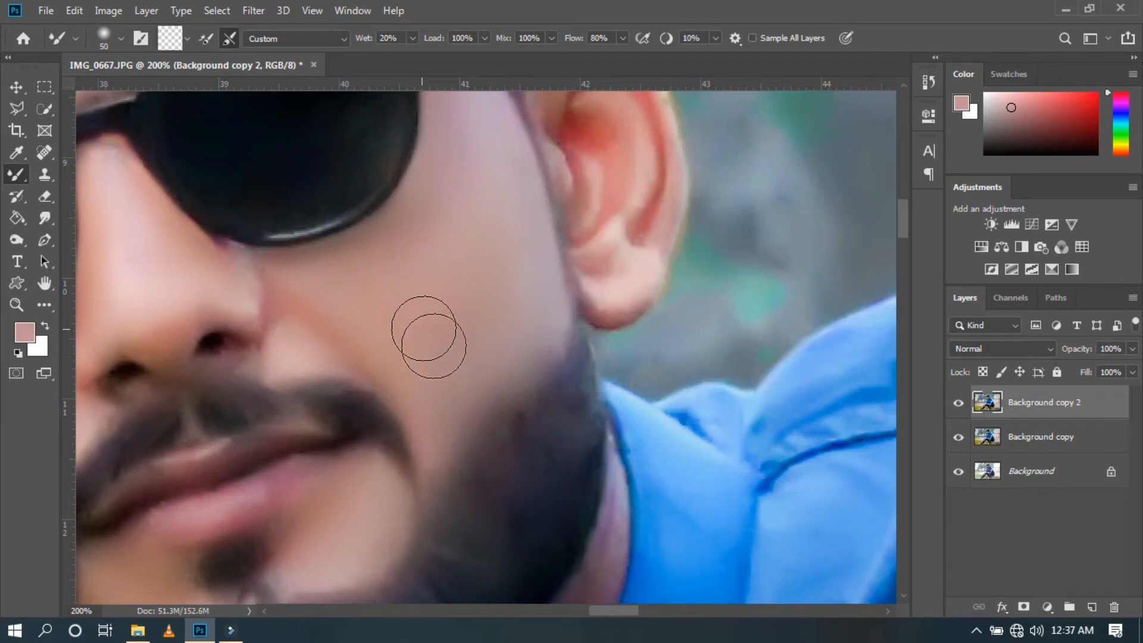
Smooth the neck skin between the beard and the shirt opening with a Mixer Brush of about 35 to 50 px
mouse_move(521, 307)
mouse_down()
mouse_move(491, 235)
mouse_move(556, 234)
mouse_up()
mouse_move(571, 388)
mouse_down()
mouse_move(528, 244)
mouse_move(502, 244)
mouse_move(503, 258)
mouse_up()
key(bracketleft)
key(bracketleft)
key(bracketleft)
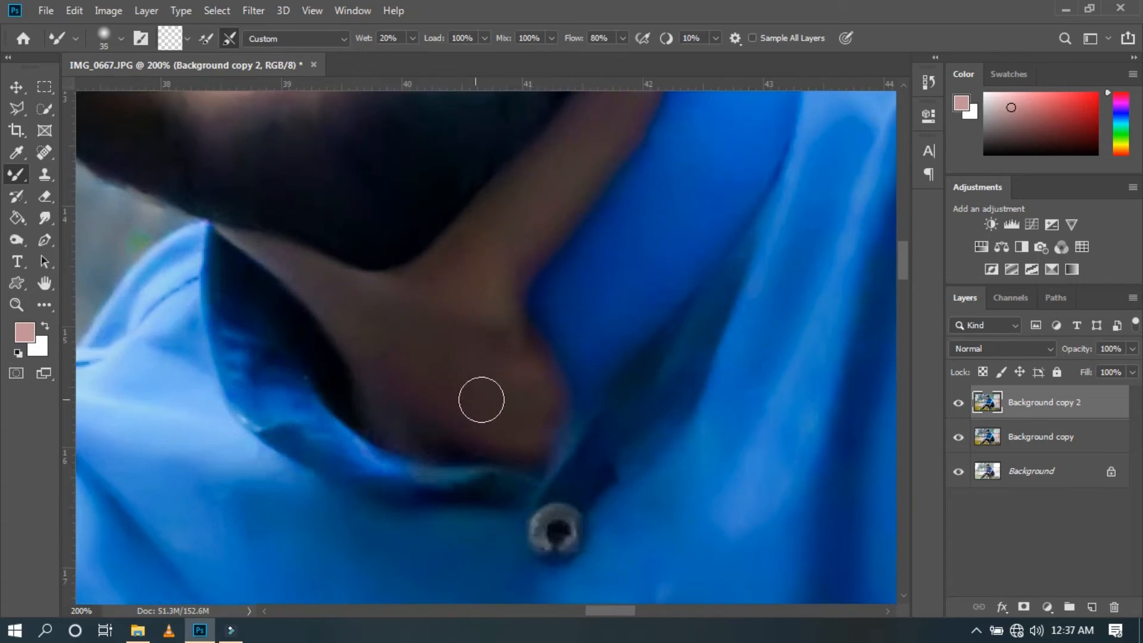
key(bracketright)
key(bracketright)
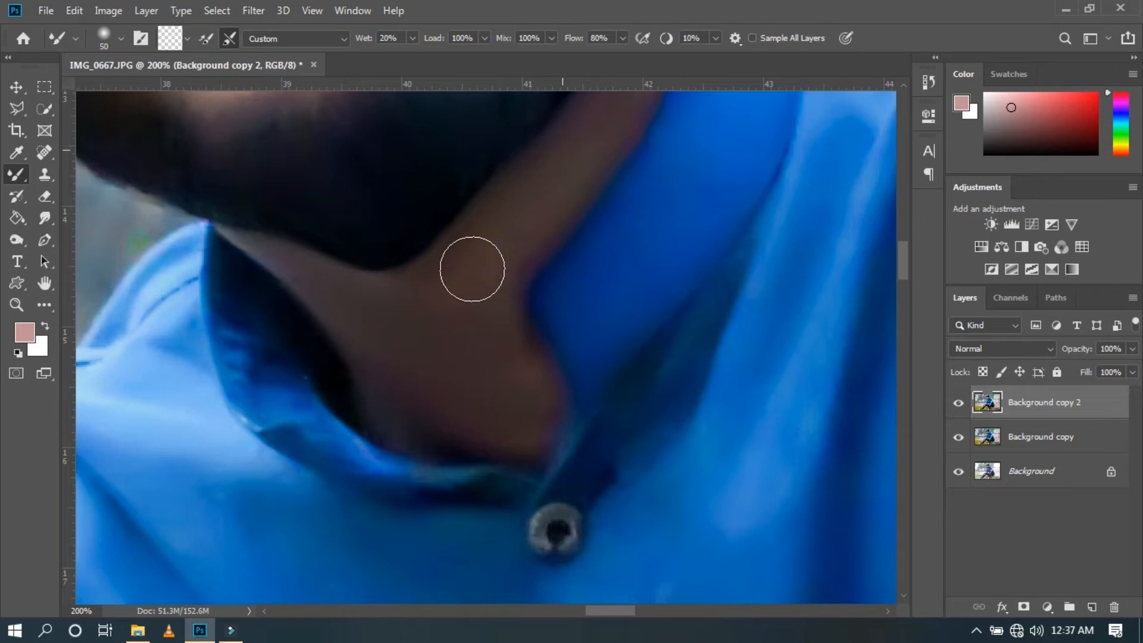
drag(517, 221, 451, 371)
key(bracketleft)
key(bracketleft)
key(bracketleft)
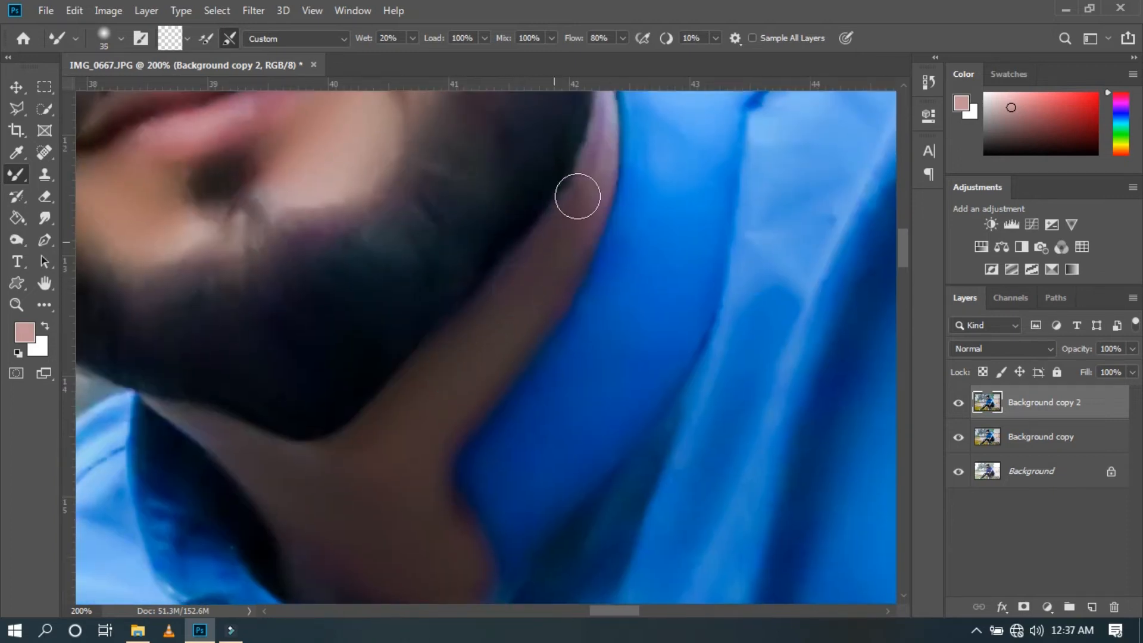
Blend the narrow strip of neck between the beard and the shirt collar with a Mixer Brush of about 50 px
key(bracketright)
key(bracketright)
key(bracketright)
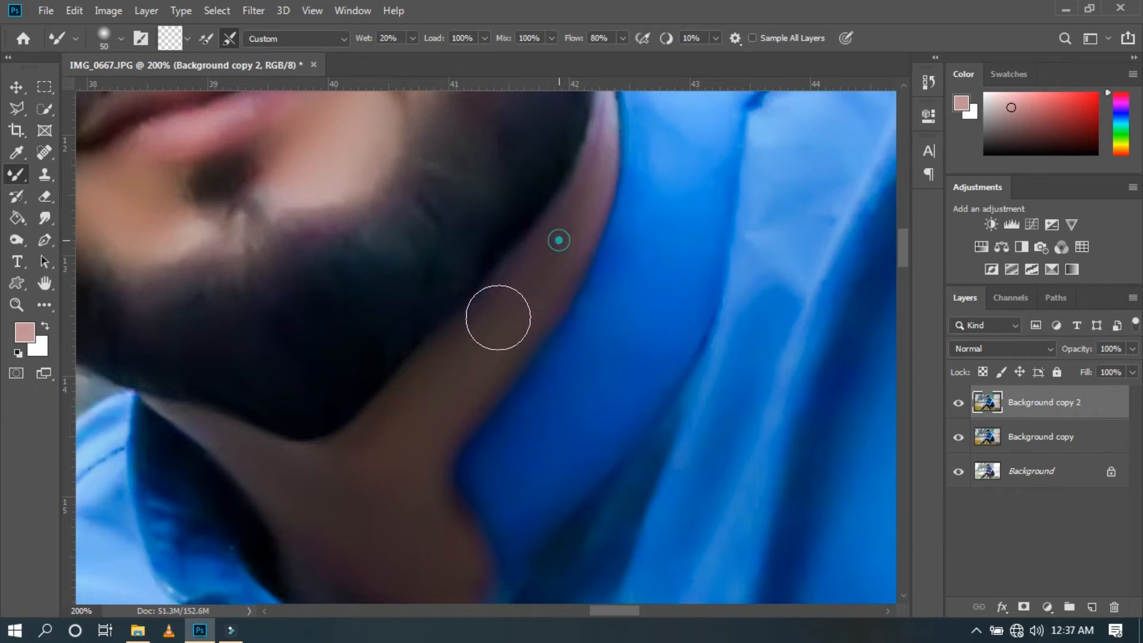
drag(362, 510, 356, 408)
mouse_move(323, 405)
mouse_down()
mouse_move(324, 457)
mouse_move(379, 391)
mouse_move(368, 423)
mouse_move(444, 459)
mouse_move(442, 480)
mouse_move(406, 342)
mouse_move(418, 279)
mouse_move(438, 269)
mouse_move(393, 316)
mouse_up()
Smooth the back of the hand resting against the face with a Mixer Brush of about 70 px
key(ctrl+minus)
key(ctrl+minus)
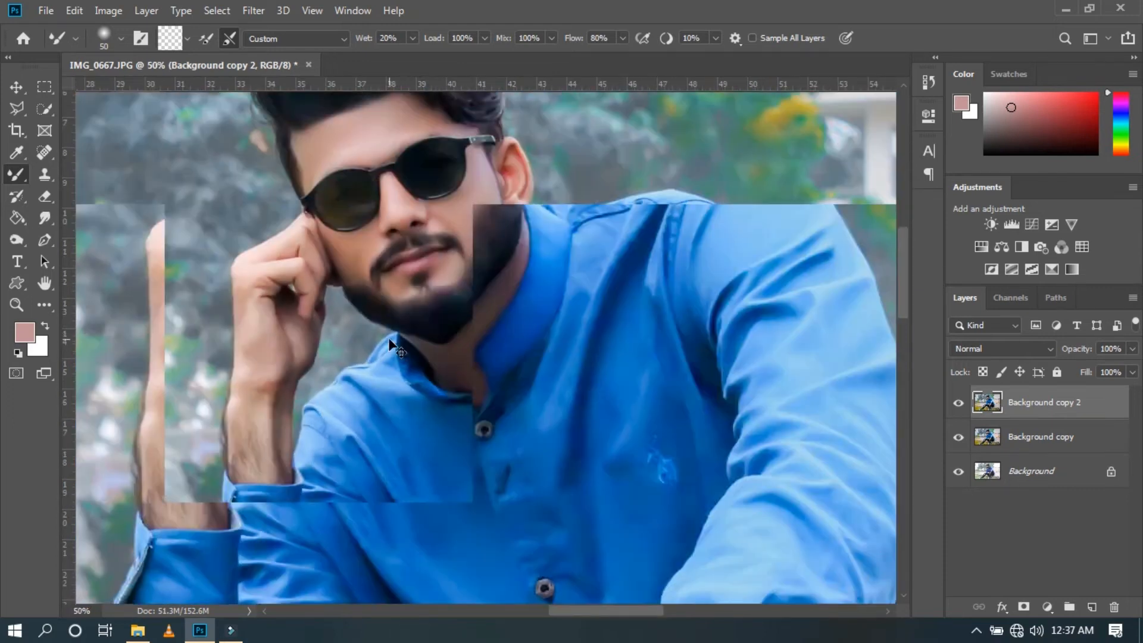
key(ctrl+plus)
drag(291, 317, 617, 314)
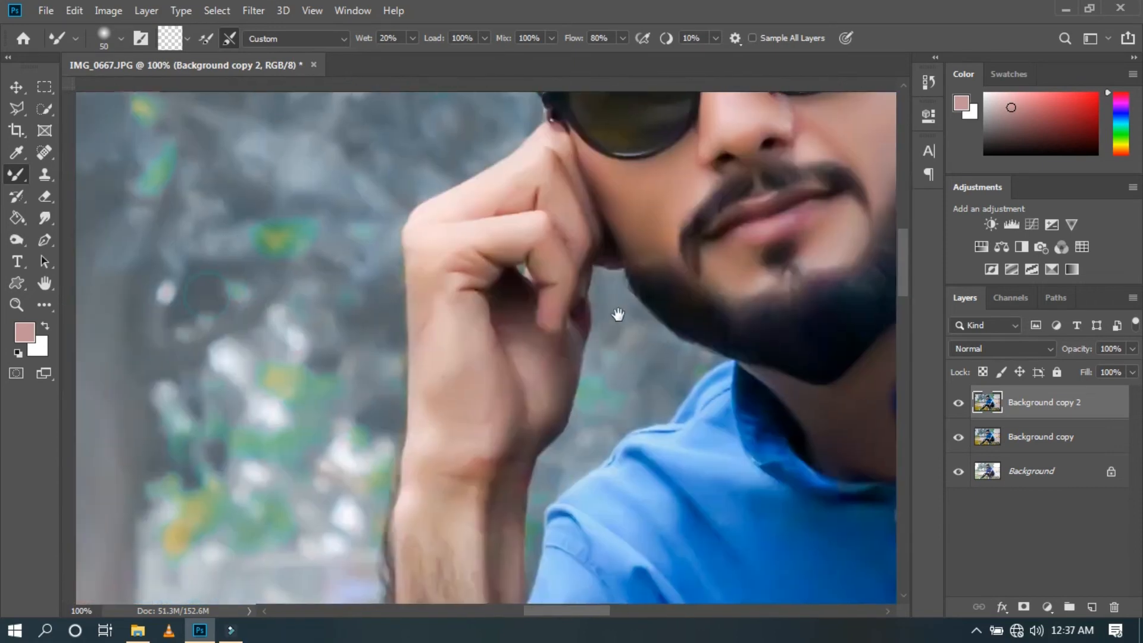
key(ctrl+plus)
key(ctrl+plus)
key(ctrl+minus)
key(ctrl+minus)
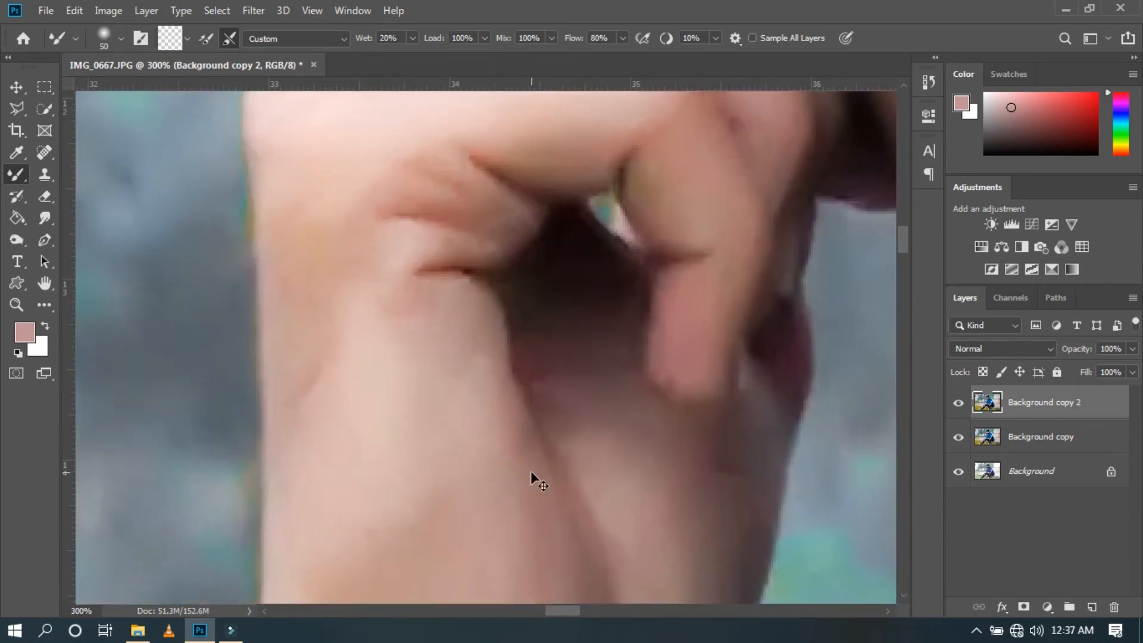
drag(448, 319, 449, 408)
mouse_move(447, 313)
mouse_down()
mouse_move(452, 441)
mouse_move(428, 346)
mouse_move(492, 292)
mouse_up()
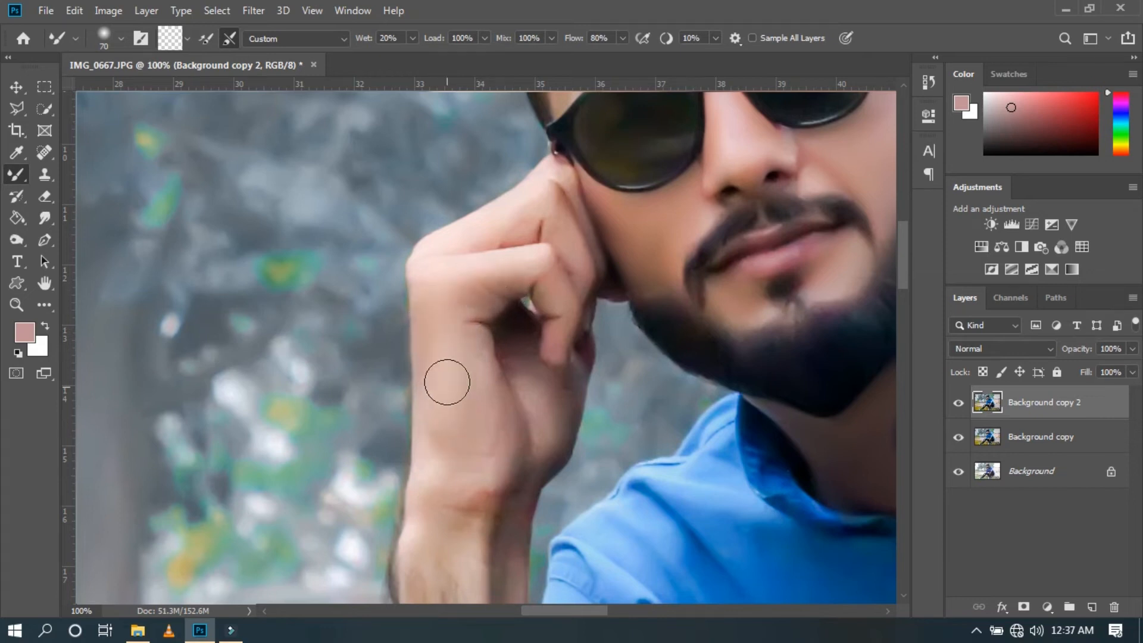
drag(439, 427, 470, 324)
Blend away the arm hair and veins on the raised wrist and forearm with a Mixer Brush of about 50 to 90 px
mouse_move(472, 447)
mouse_down()
mouse_move(462, 401)
mouse_move(495, 416)
mouse_move(467, 514)
mouse_up()
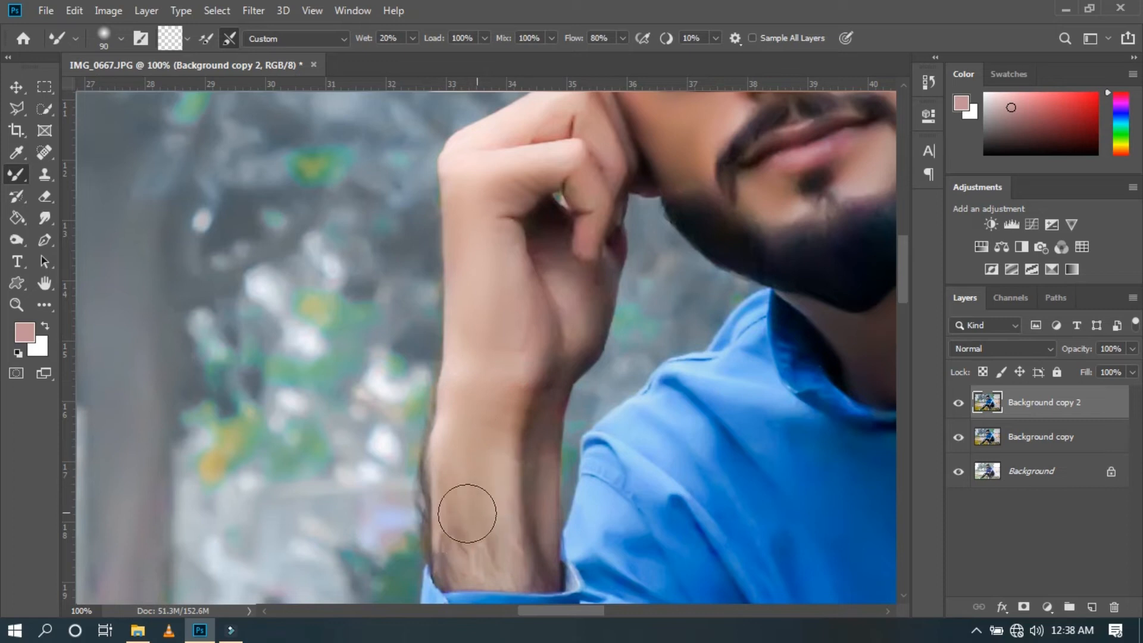
drag(477, 457, 482, 350)
key(bracketleft)
key(bracketleft)
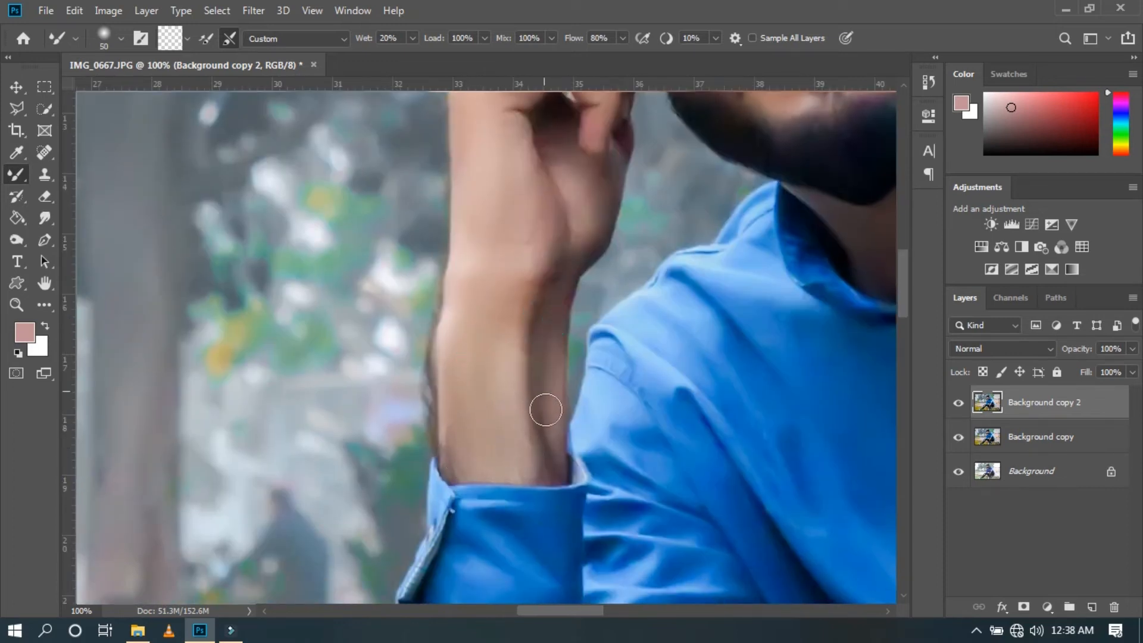
drag(534, 328, 527, 443)
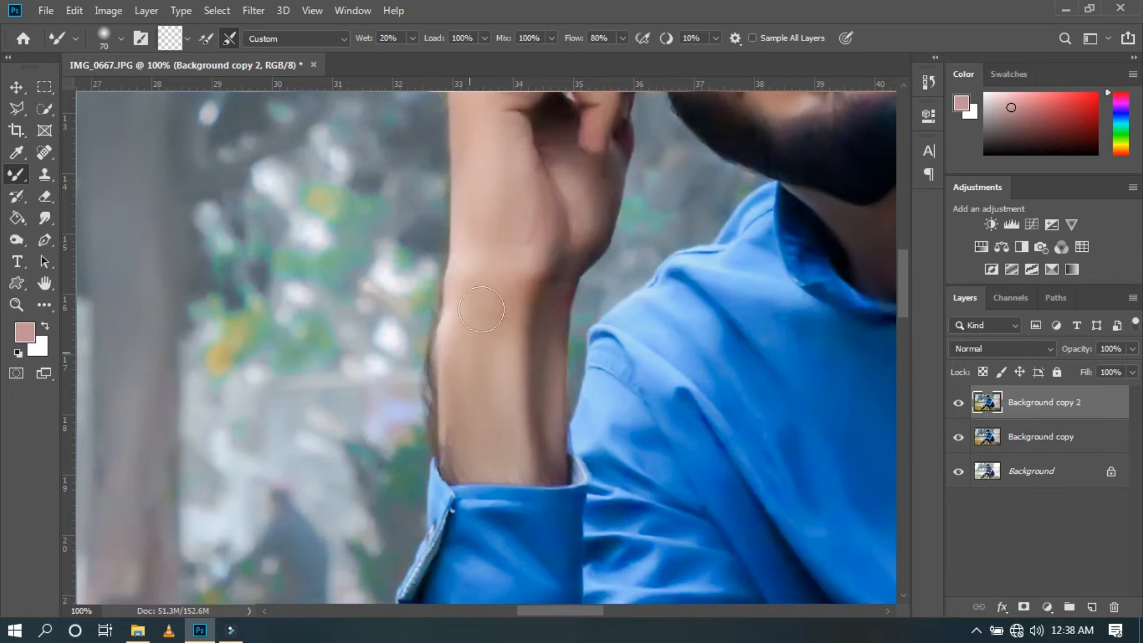
Touch up the back and fingers of the raised hand with a Mixer Brush of about 50 to 70 px
scroll(527, 176, up, 5)
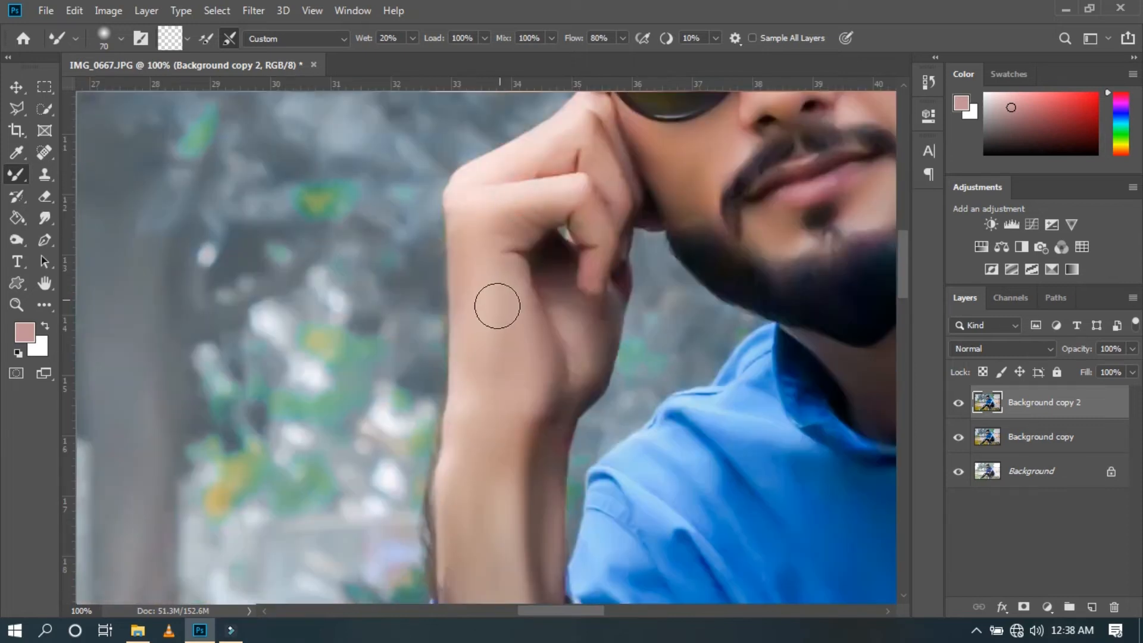
click(494, 305)
click(491, 170)
scroll(546, 464, down, 6)
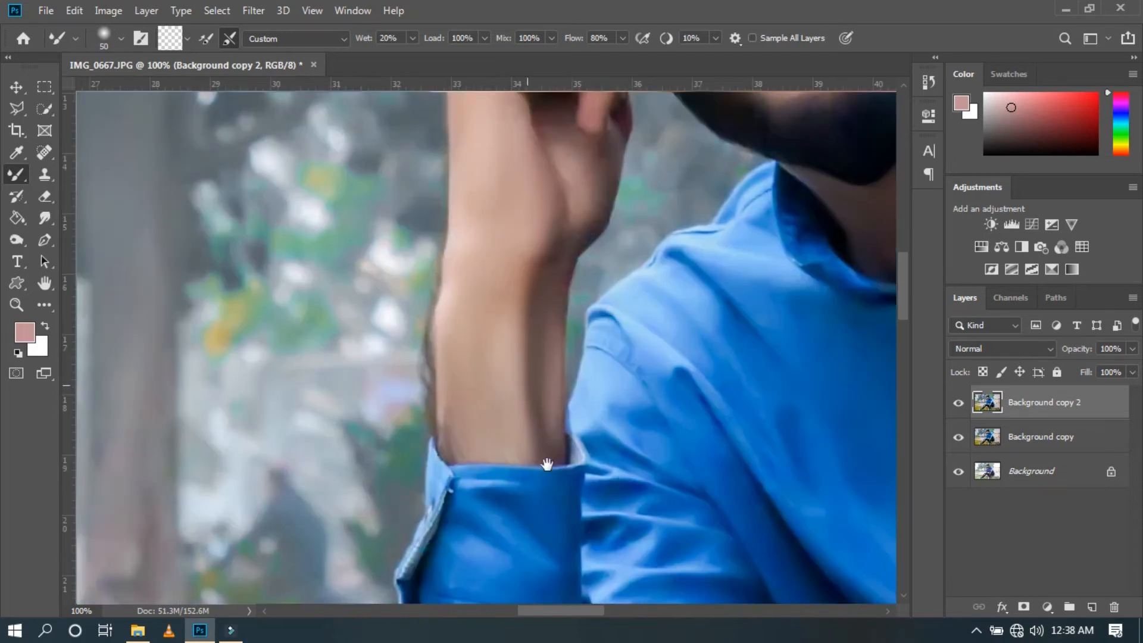
Smooth the skin just below the wristwatch on the hand resting on the knee with the Mixer Brush
drag(546, 464, 360, 248)
key(ctrl+minus)
drag(532, 384, 336, 191)
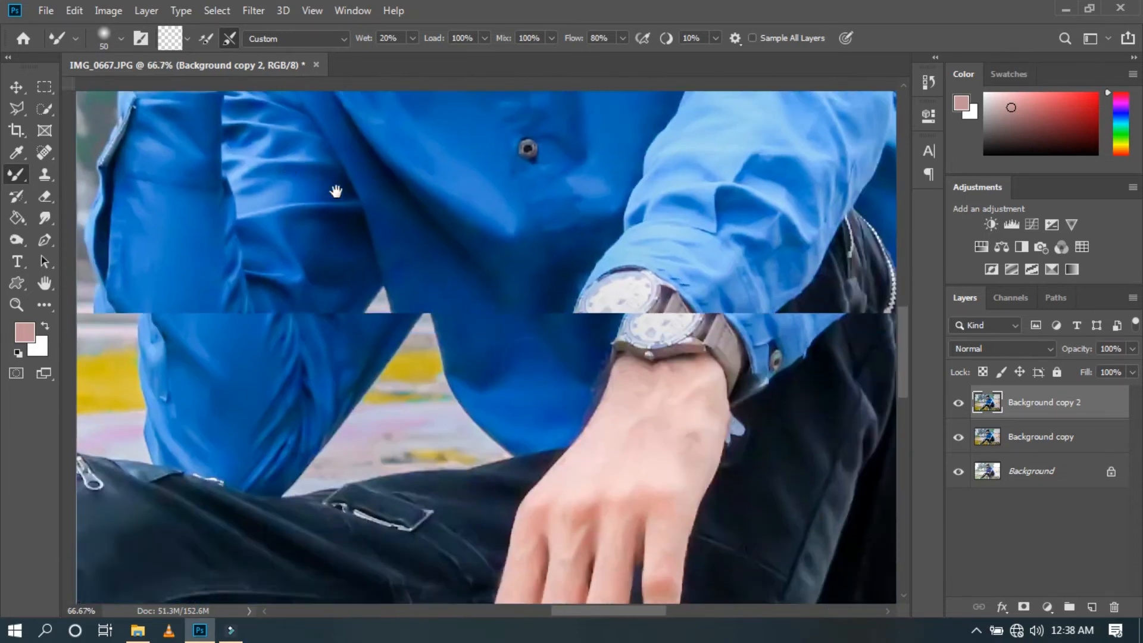
key(ctrl+plus)
mouse_move(458, 164)
mouse_down()
mouse_move(454, 128)
mouse_move(465, 222)
mouse_up()
key(bracketright)
key(bracketright)
key(bracketright)
key(bracketright)
mouse_move(517, 268)
mouse_down()
mouse_move(515, 244)
mouse_move(583, 245)
mouse_move(508, 228)
mouse_move(504, 252)
mouse_up()
key(bracketleft)
key(bracketleft)
key(bracketleft)
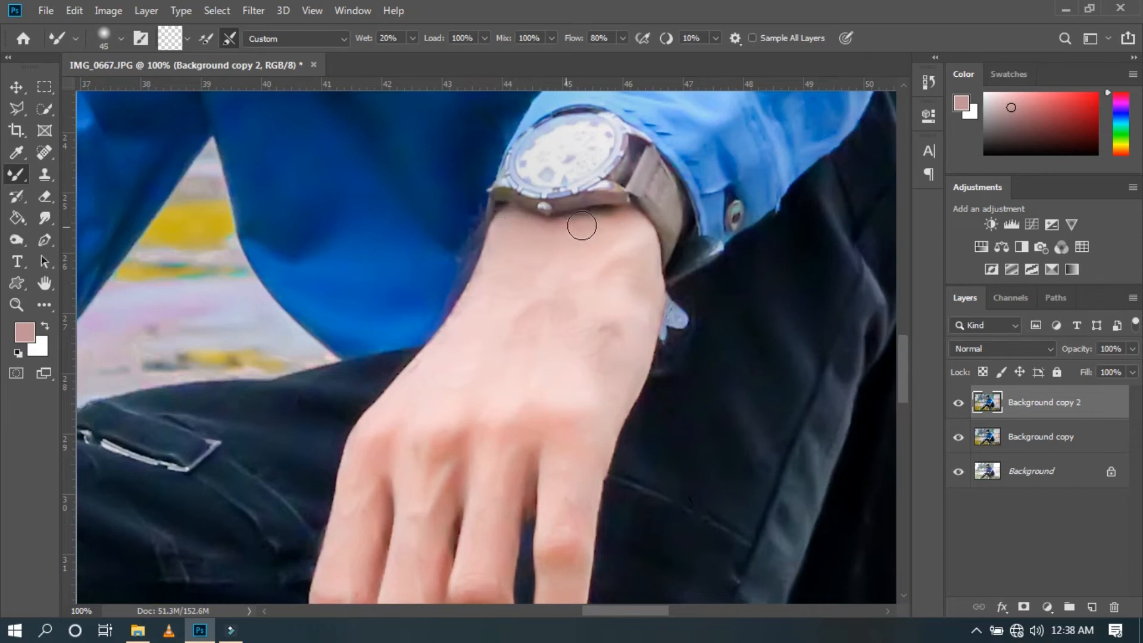
key(bracketright)
key(bracketright)
key(bracketright)
mouse_move(624, 238)
mouse_down()
mouse_move(630, 297)
mouse_move(588, 362)
mouse_move(553, 335)
mouse_up()
Even out the back of the watch hand down to the knuckles with a Mixer Brush of about 90 px
key(bracketright)
key(bracketright)
mouse_move(574, 273)
mouse_down()
mouse_move(533, 340)
mouse_move(500, 320)
mouse_move(475, 324)
mouse_move(450, 391)
mouse_up()
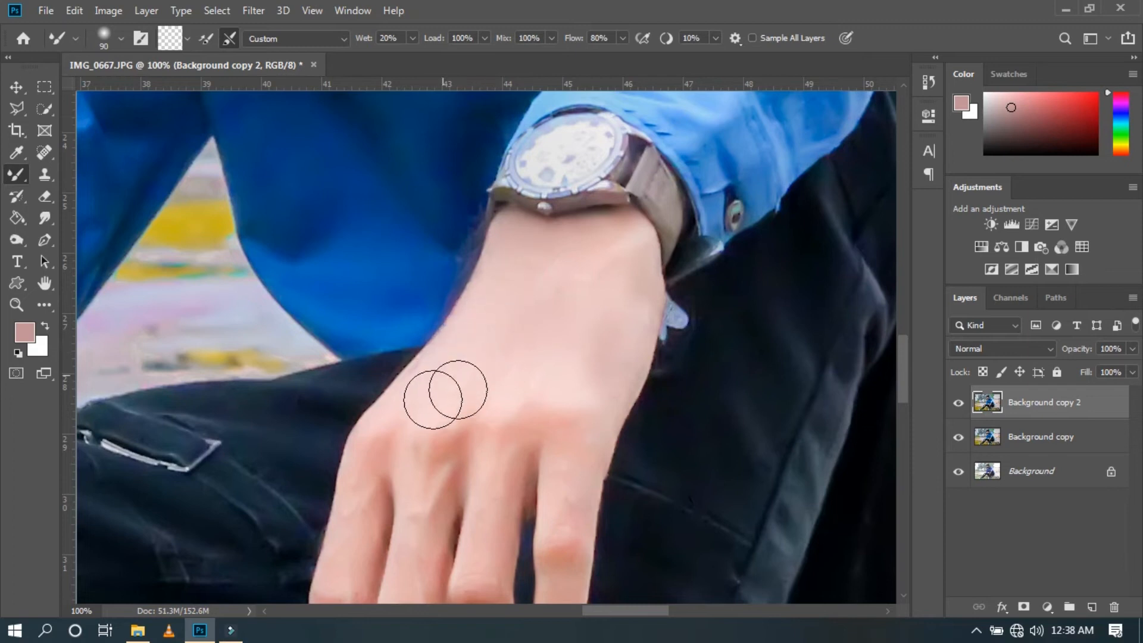
drag(580, 368, 569, 279)
mouse_move(548, 394)
mouse_down()
mouse_move(564, 434)
mouse_move(508, 327)
mouse_move(485, 331)
mouse_up()
Blend the knuckles and fingers of the watch hand with a Mixer Brush of about 60 to 70 px
key(bracketleft)
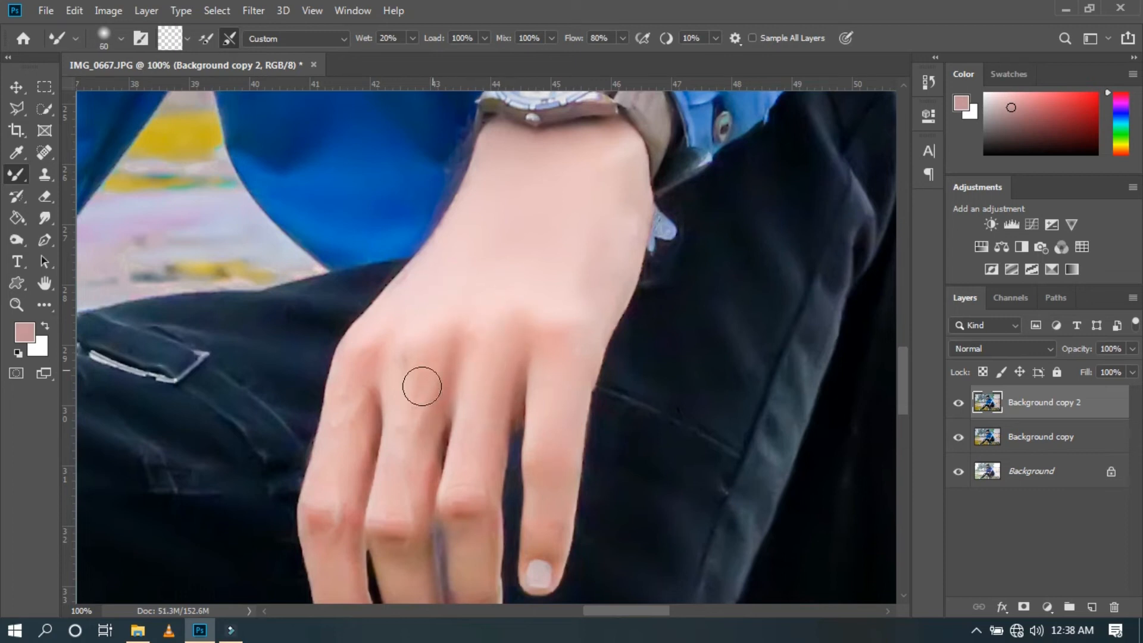
key(bracketright)
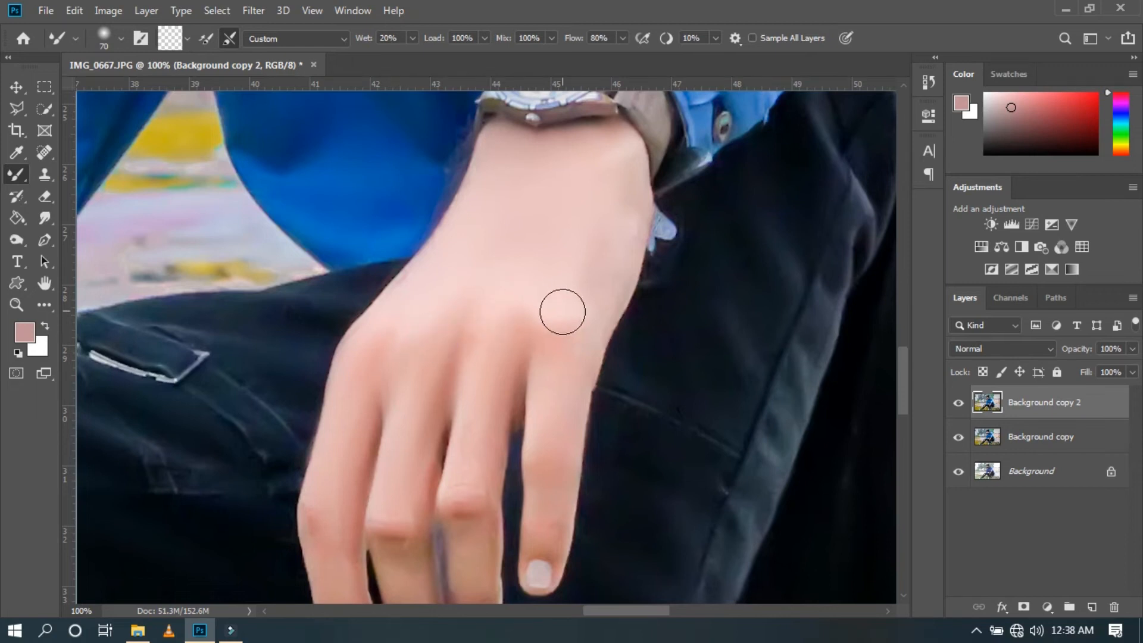
drag(539, 249, 544, 227)
drag(437, 434, 439, 492)
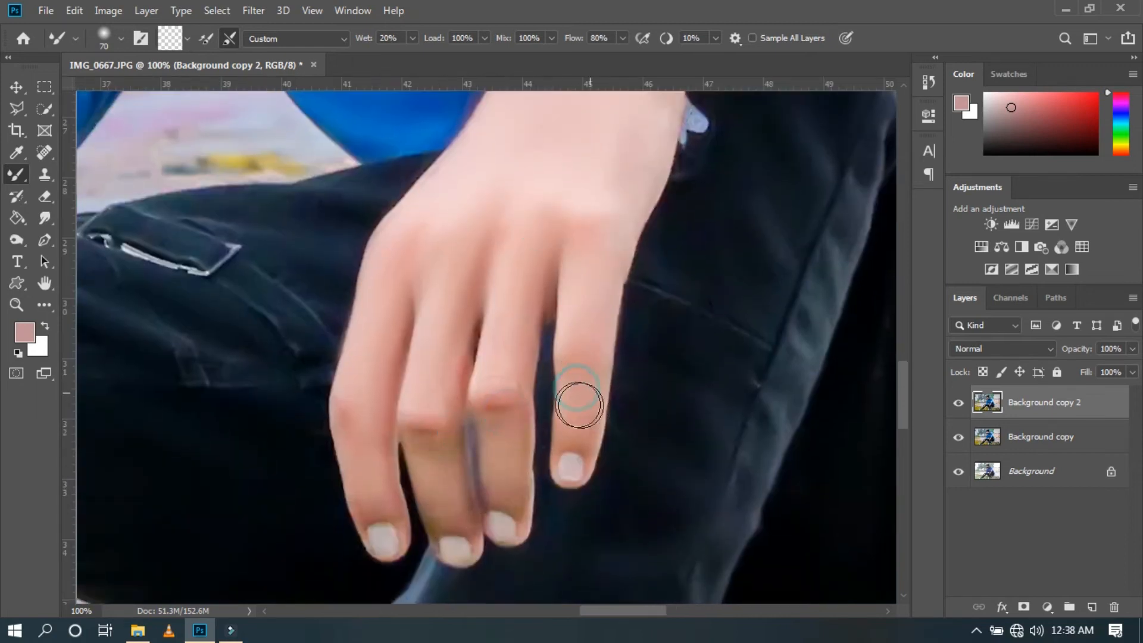
Compare the whole image with and without the Background copy 2 layer
key(ctrl+0)
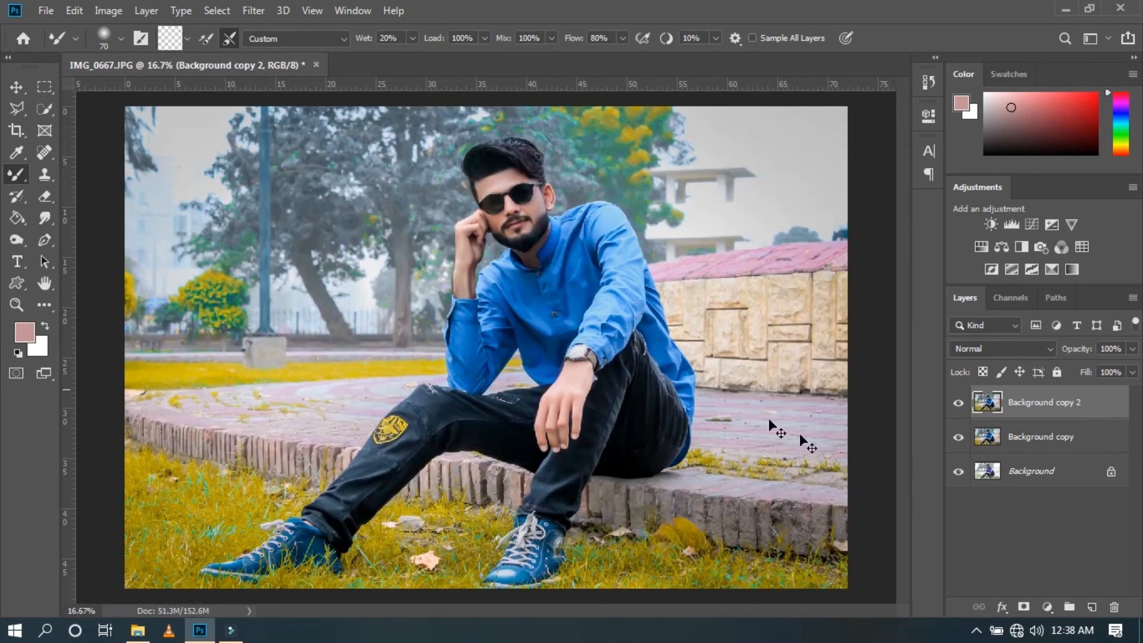
click(957, 405)
click(957, 404)
click(957, 405)
click(957, 405)
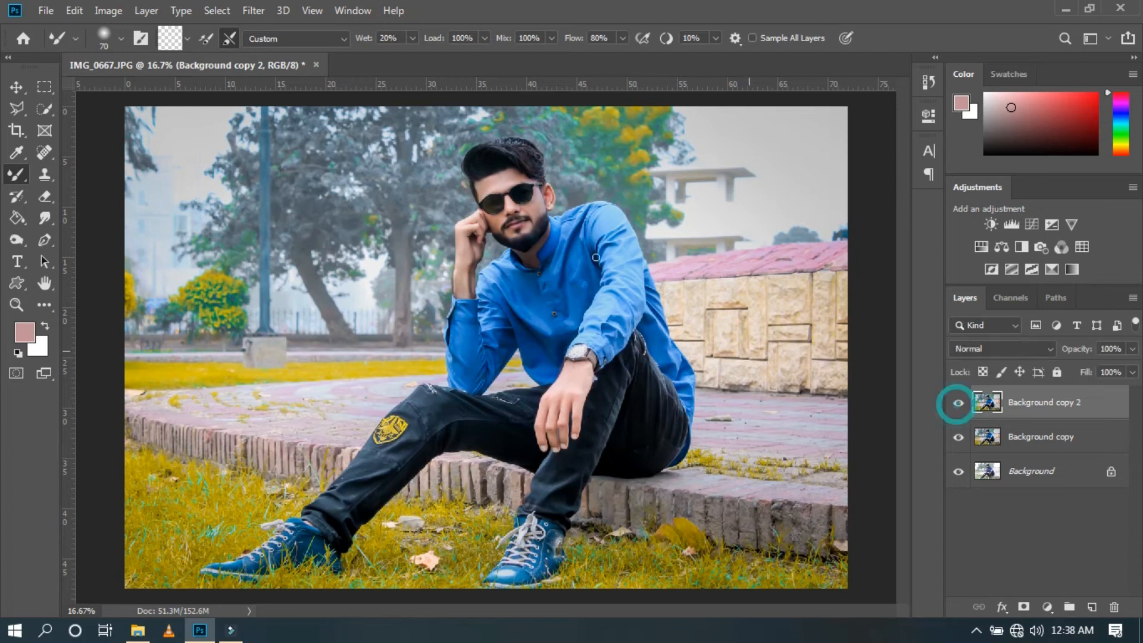
Zoom in on the ear and smooth its rim and inner folds with a Mixer Brush of about 30 px
click(17, 304)
drag(522, 176, 578, 193)
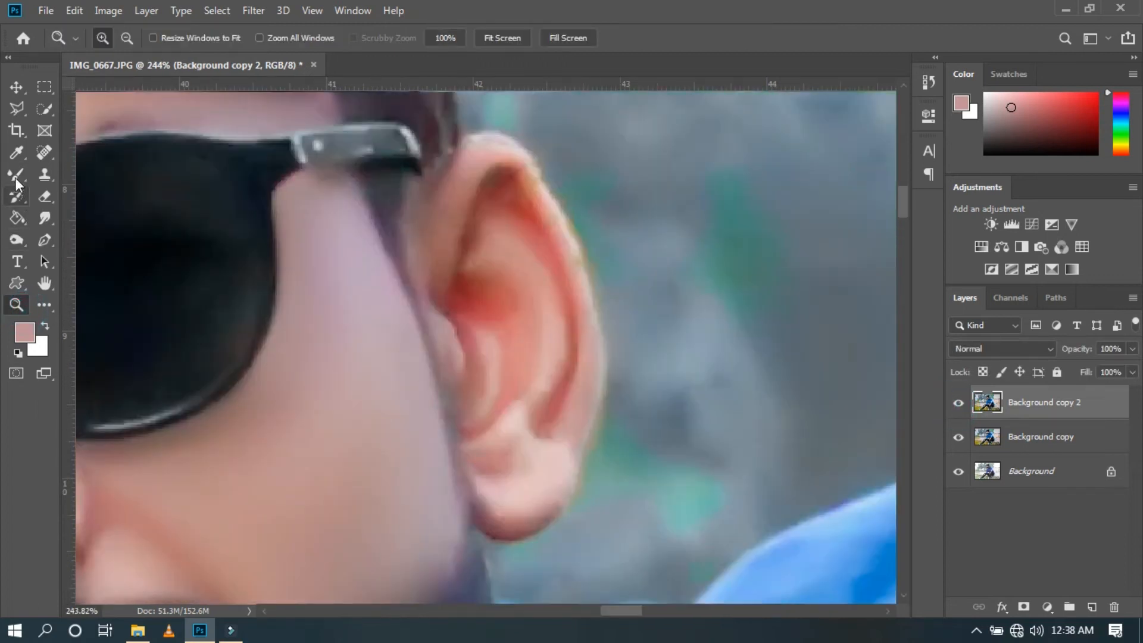
click(16, 174)
key(bracketleft)
key(bracketleft)
key(bracketleft)
key(bracketleft)
key(bracketleft)
key(bracketleft)
drag(447, 239, 443, 270)
drag(505, 161, 531, 204)
key(bracketleft)
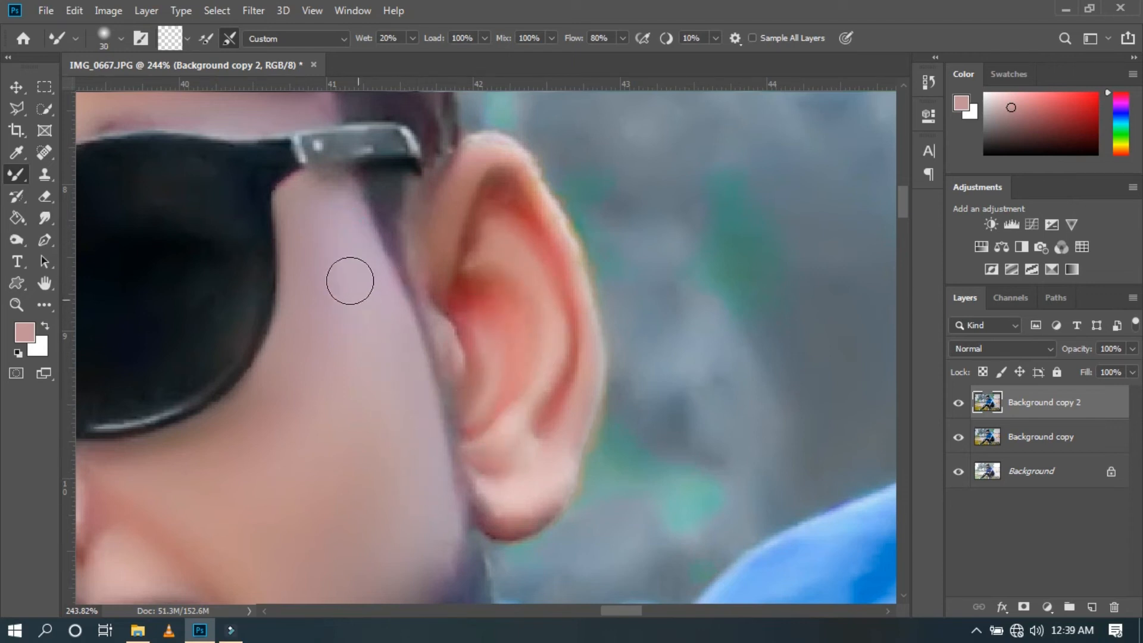
Inspect the retouched face with Background copy 2 hidden and shown, and fit the image to the screen
key(ctrl+r)
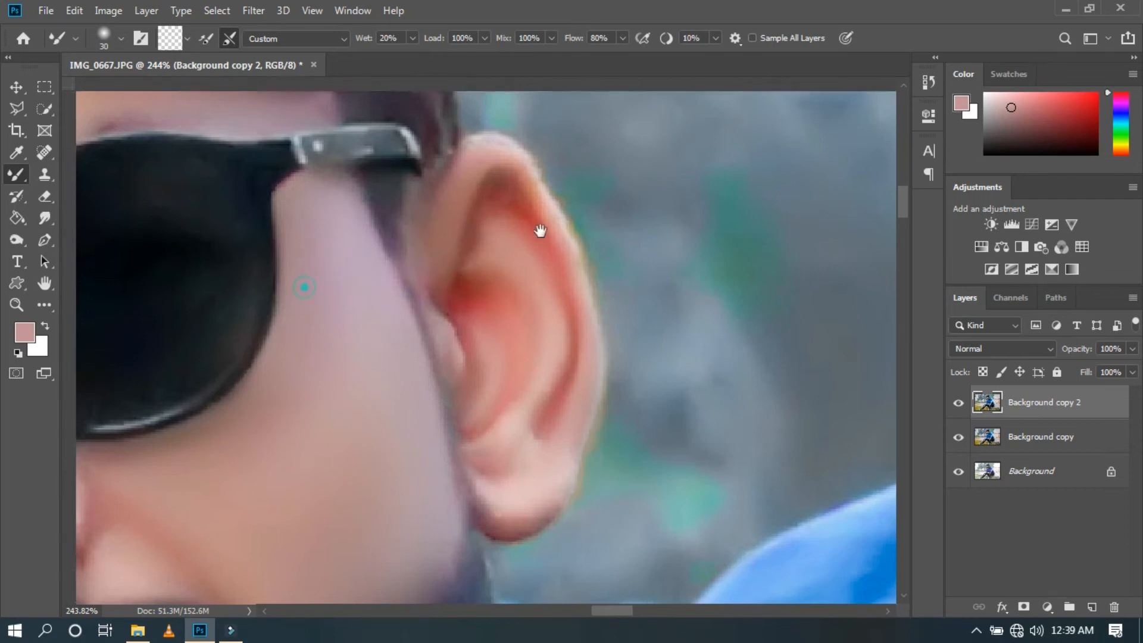
drag(540, 231, 603, 198)
drag(534, 260, 607, 184)
key(ctrl+1)
drag(641, 327, 605, 324)
drag(505, 275, 524, 446)
click(957, 404)
click(957, 403)
click(16, 304)
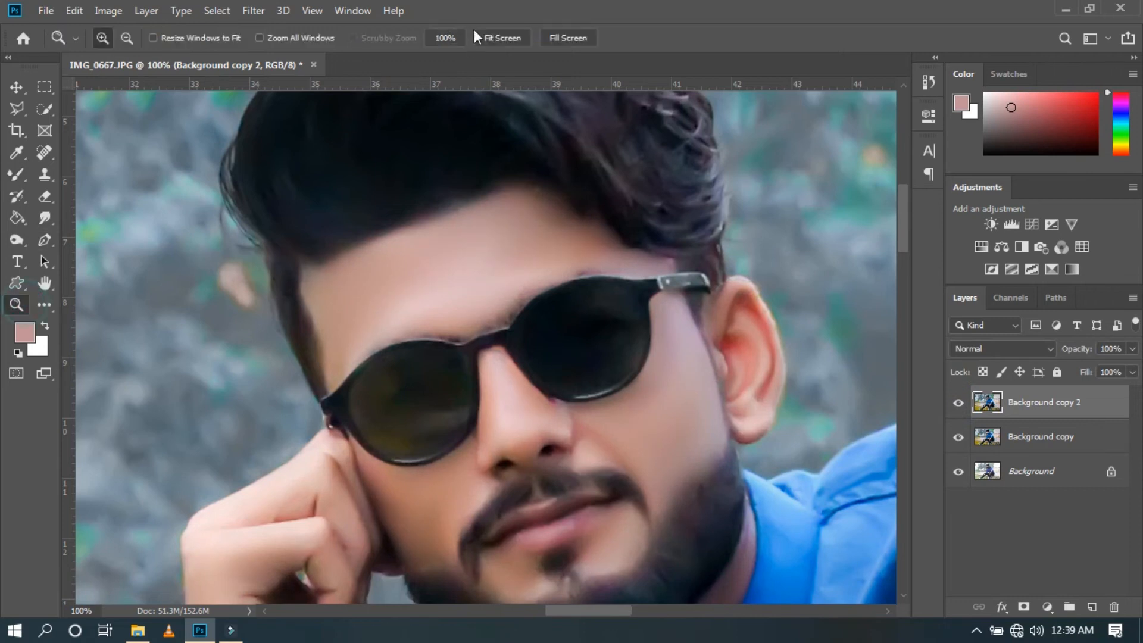
click(502, 38)
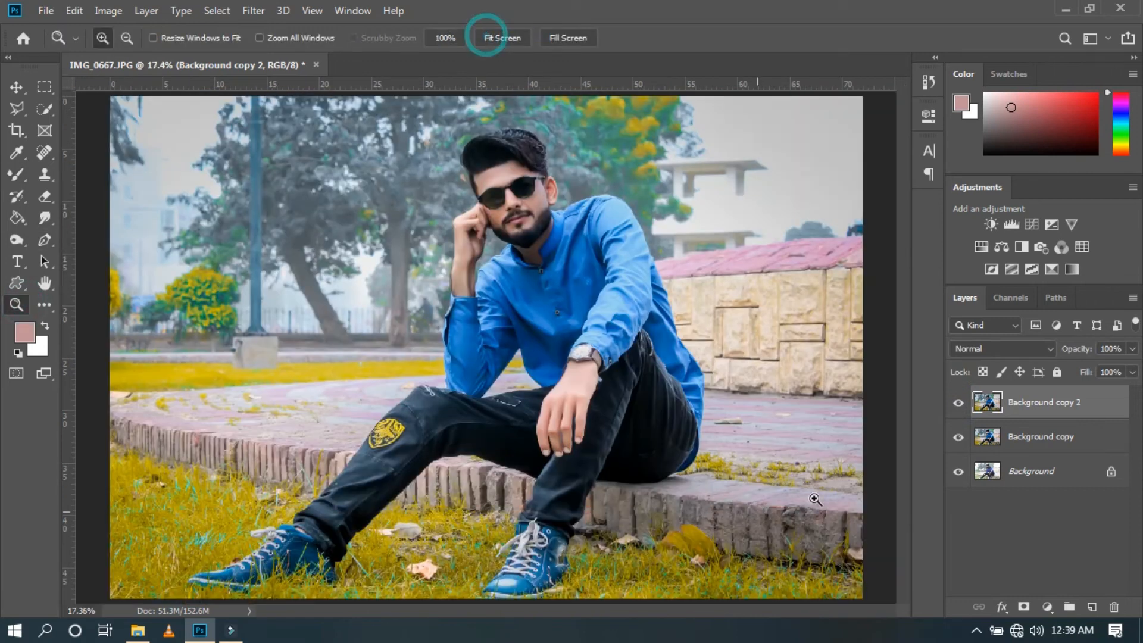
Merge Background copy 2 and Background copy down into the Background layer, and duplicate the merged layer
right_click(1046, 401)
click(866, 496)
click(957, 407)
click(957, 407)
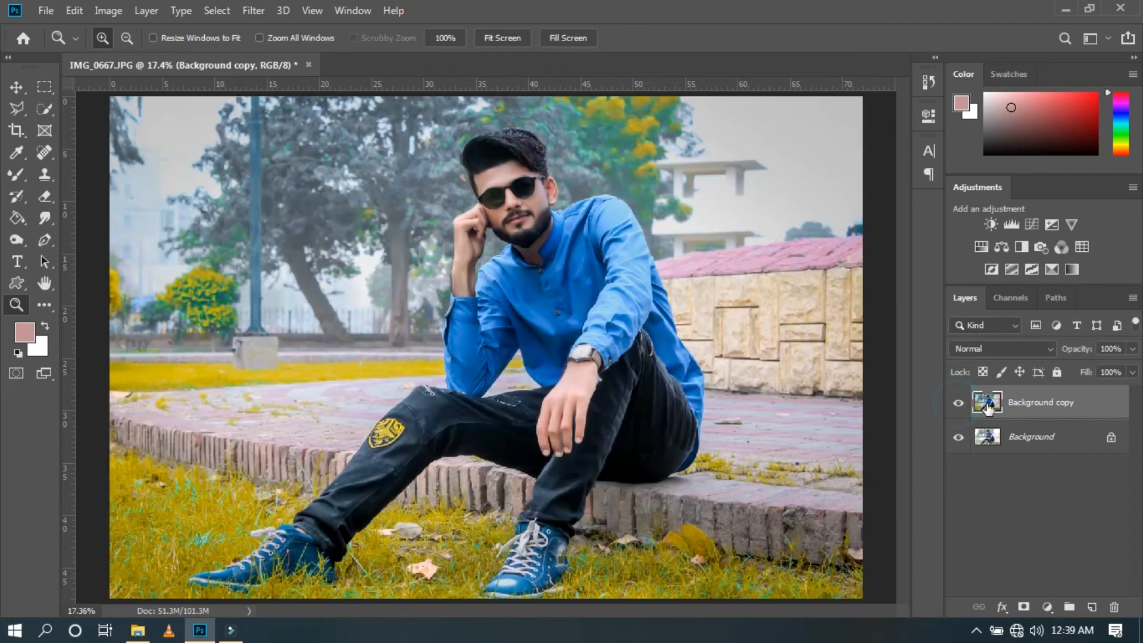
right_click(1036, 402)
click(880, 497)
drag(1089, 408, 1091, 607)
Open the duplicated layer in the Camera Raw Filter and set Highlights +33, Shadows -10, Whites +35 and Blacks -43
click(250, 12)
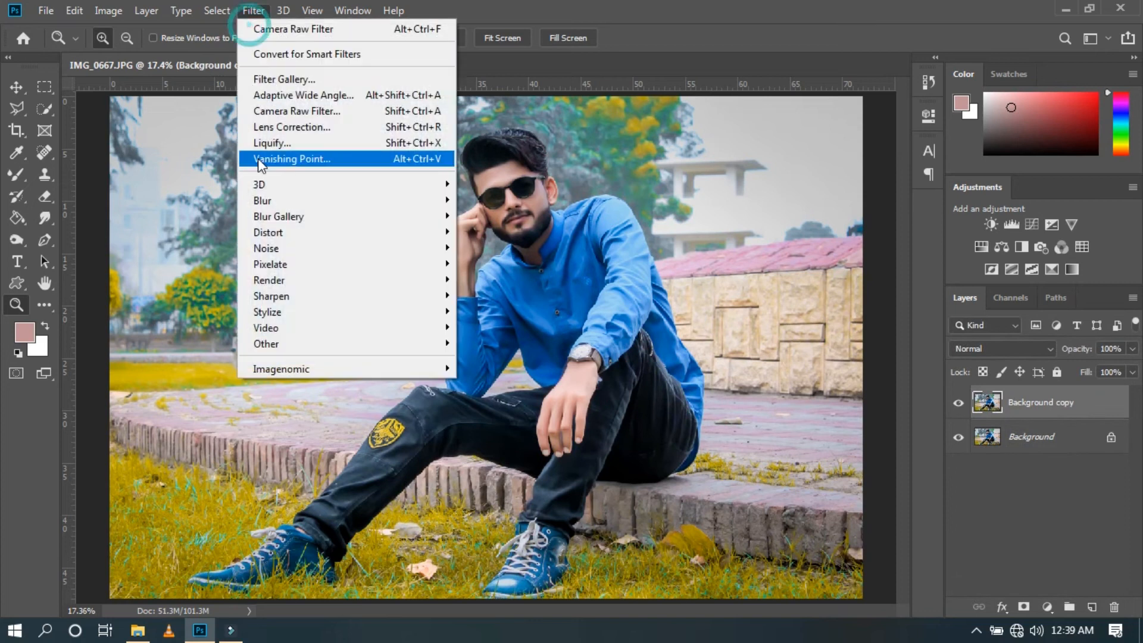
click(272, 111)
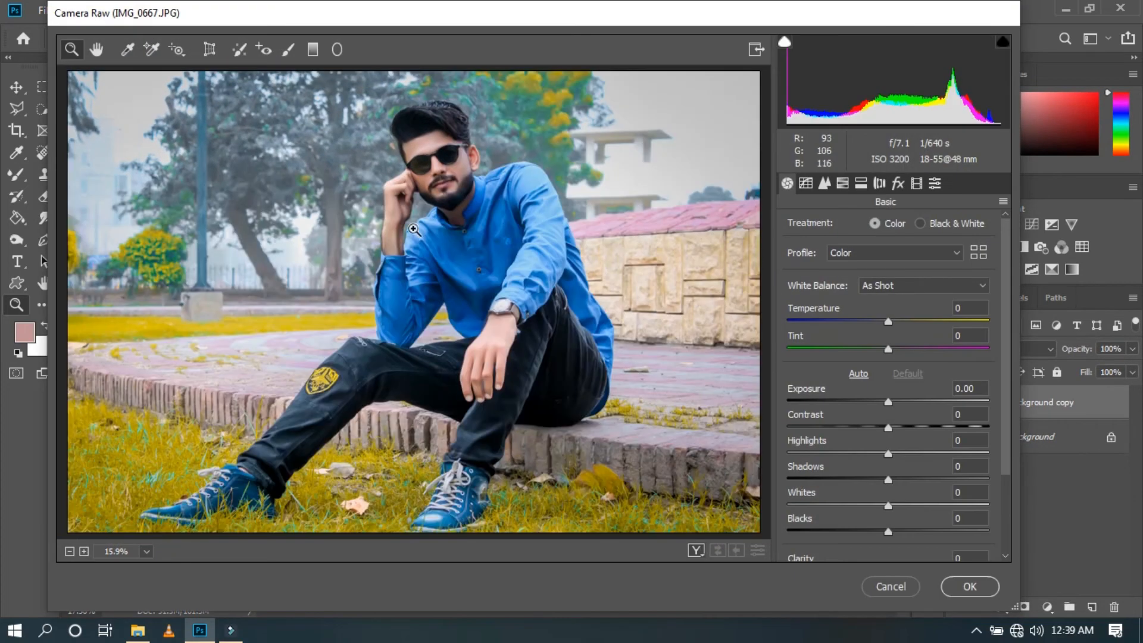
drag(859, 457, 875, 477)
drag(878, 530, 833, 529)
drag(890, 505, 923, 507)
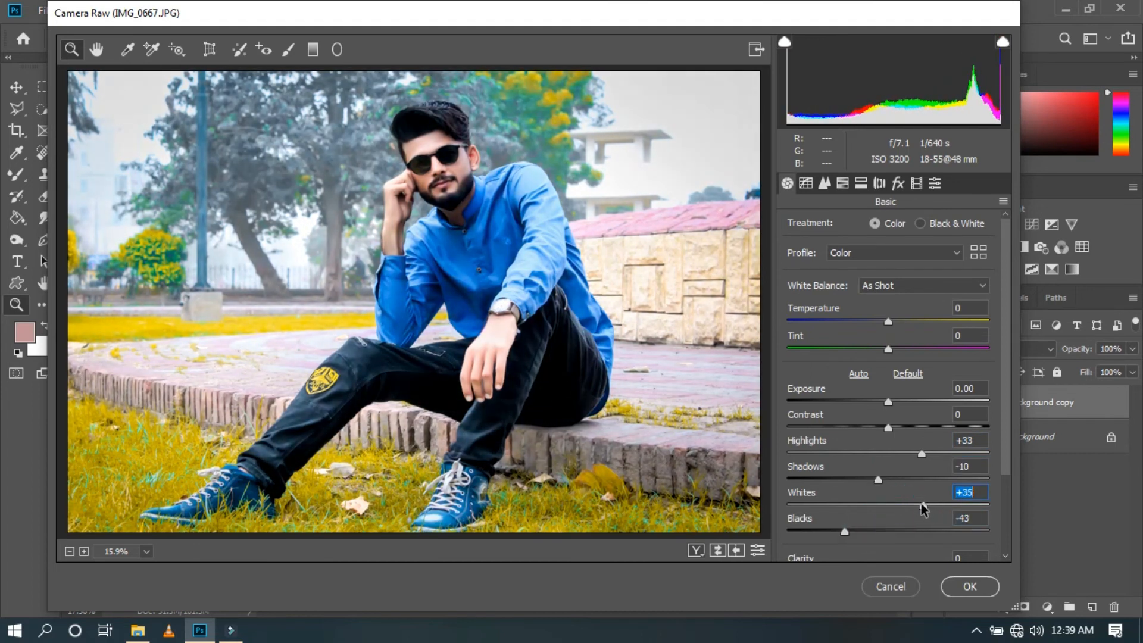
Brighten the skin tones in the HSL luminance adjustments with Reds at +23 and Oranges at +38
click(842, 184)
click(925, 227)
drag(893, 315, 917, 288)
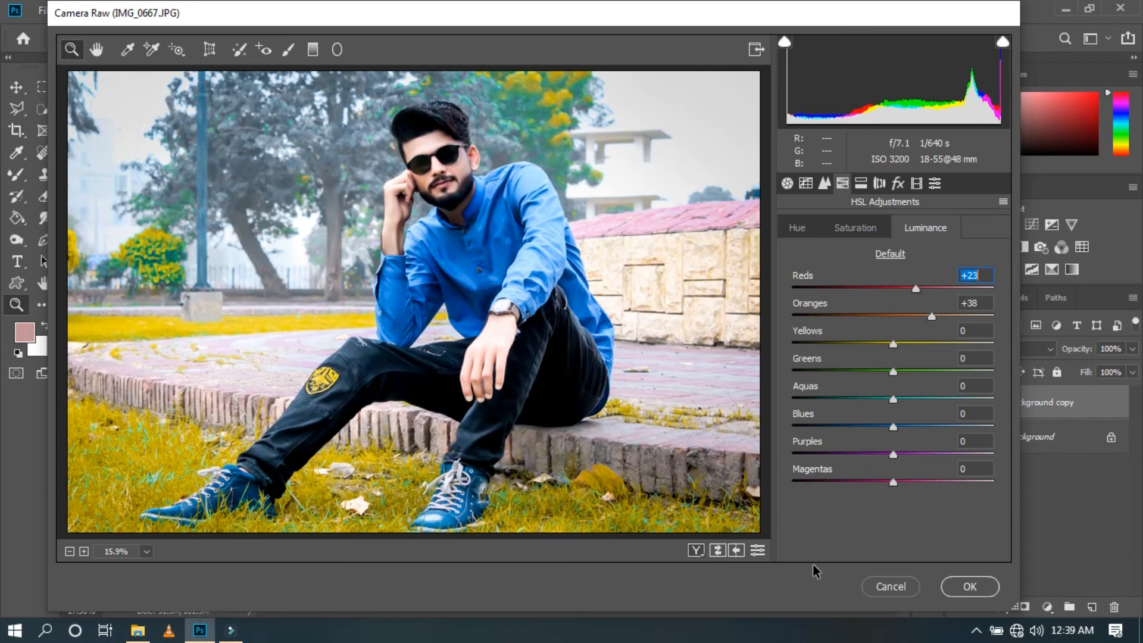
click(898, 183)
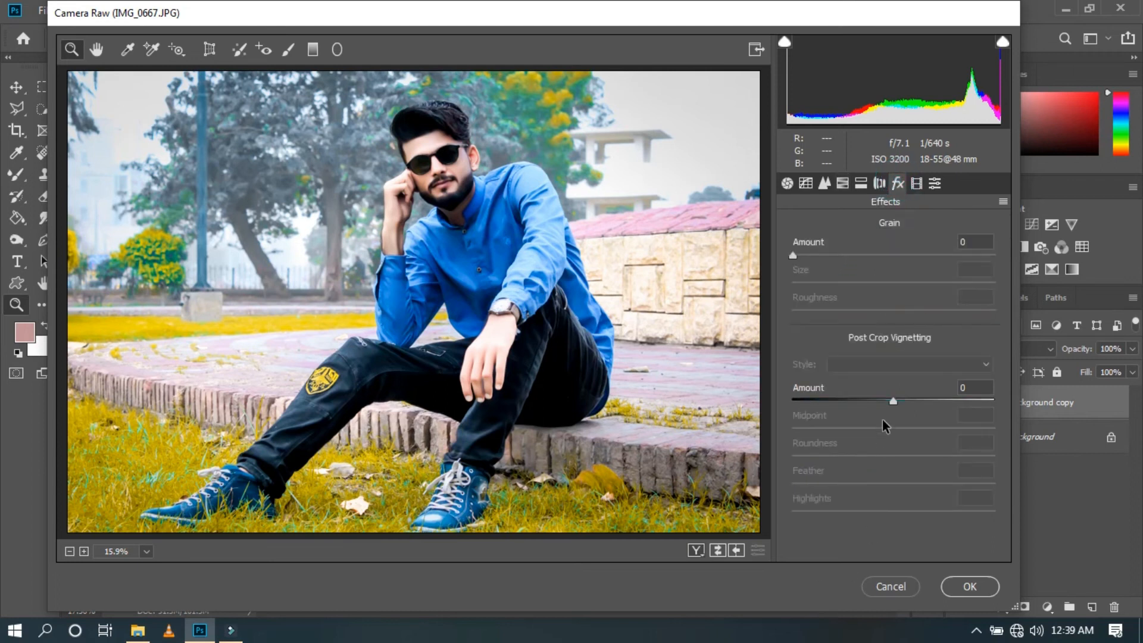
Set the HSL hue of Greens to +96, and raise saturation to +93 for Greens and +66 for Aquas
click(842, 183)
click(802, 228)
drag(893, 370, 932, 375)
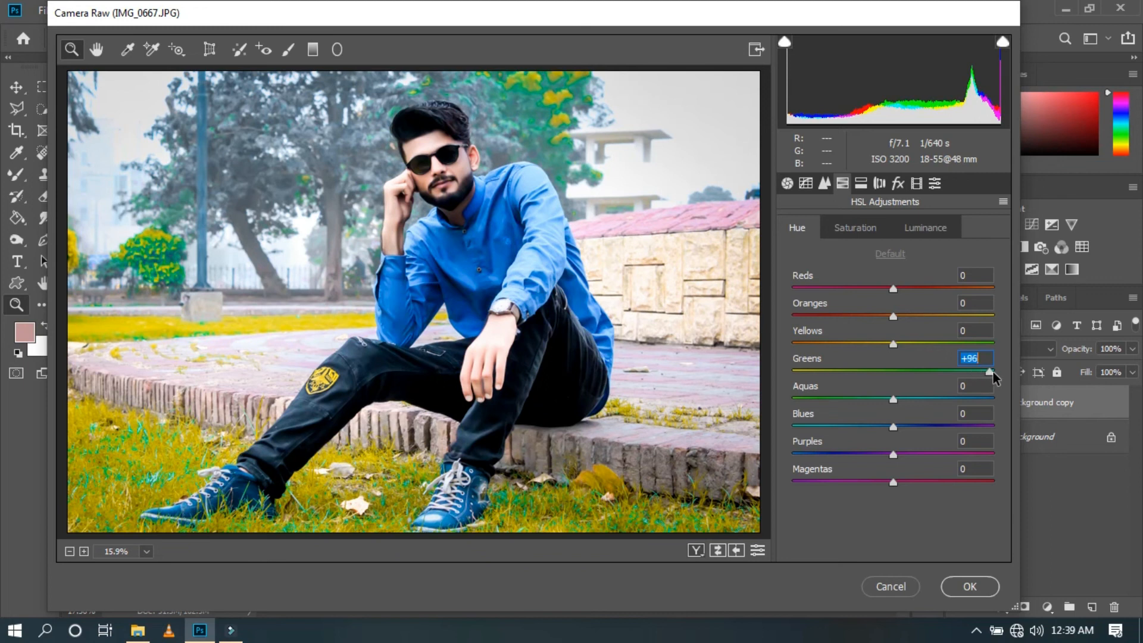
click(866, 237)
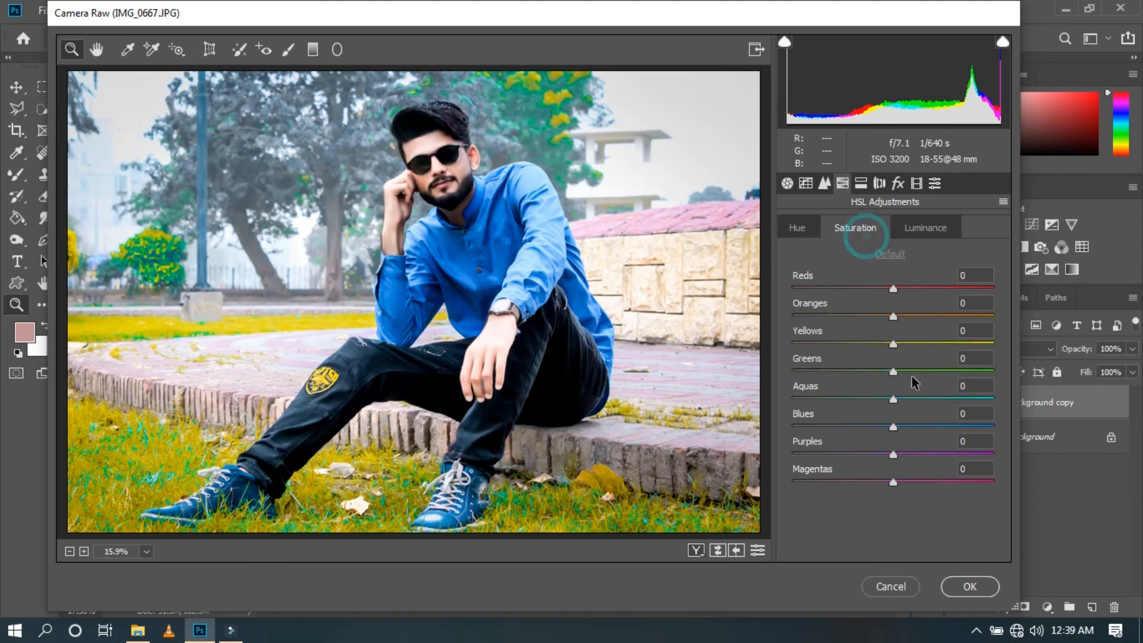
drag(950, 374, 987, 370)
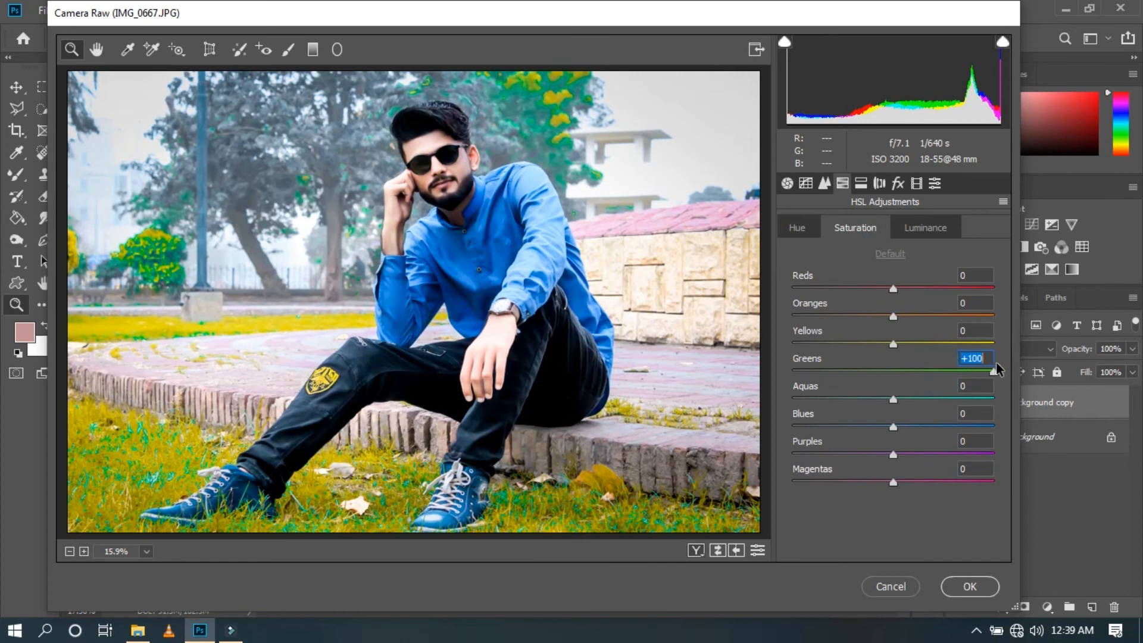
drag(928, 398, 964, 400)
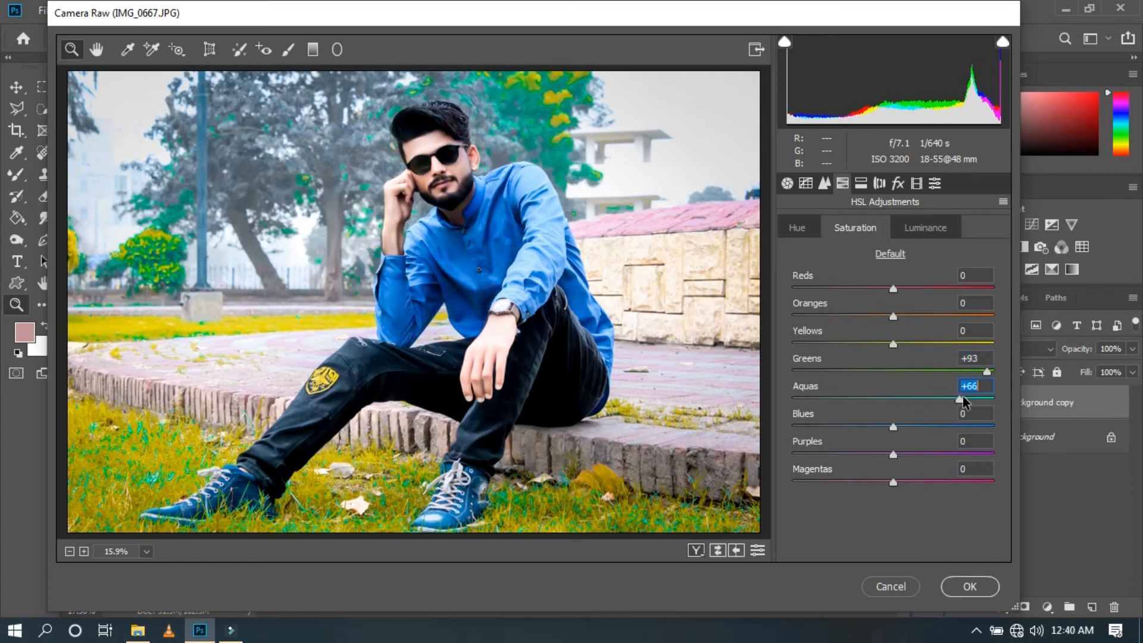
Set the Greens luminance to +27, add a post-crop vignette with an amount of -26, and apply the filter
click(931, 231)
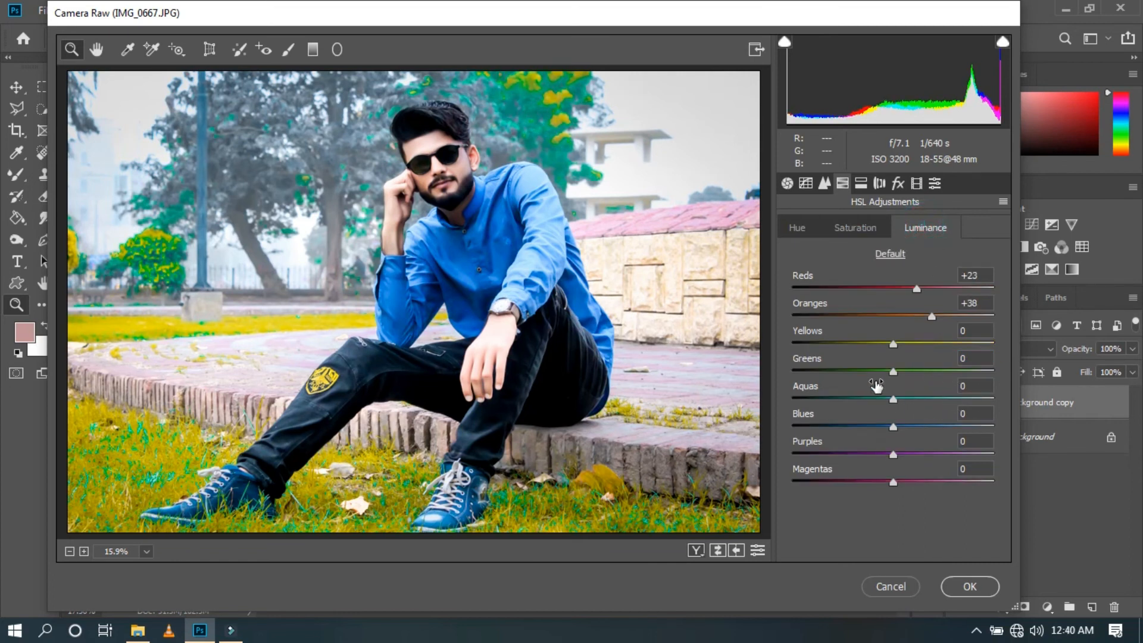
drag(897, 376, 940, 376)
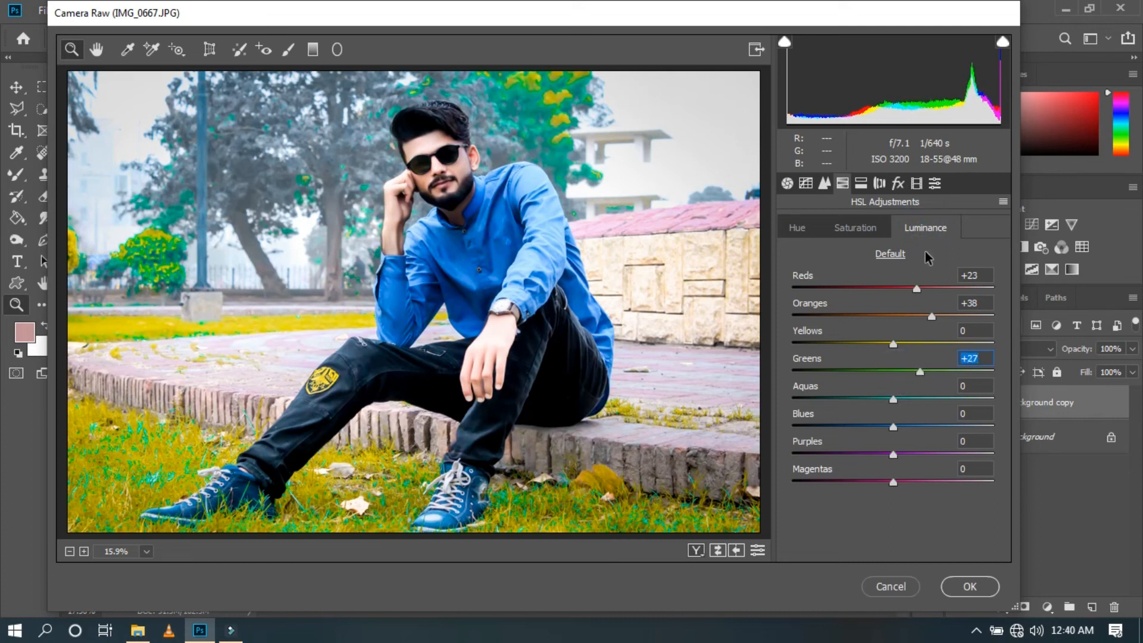
click(898, 183)
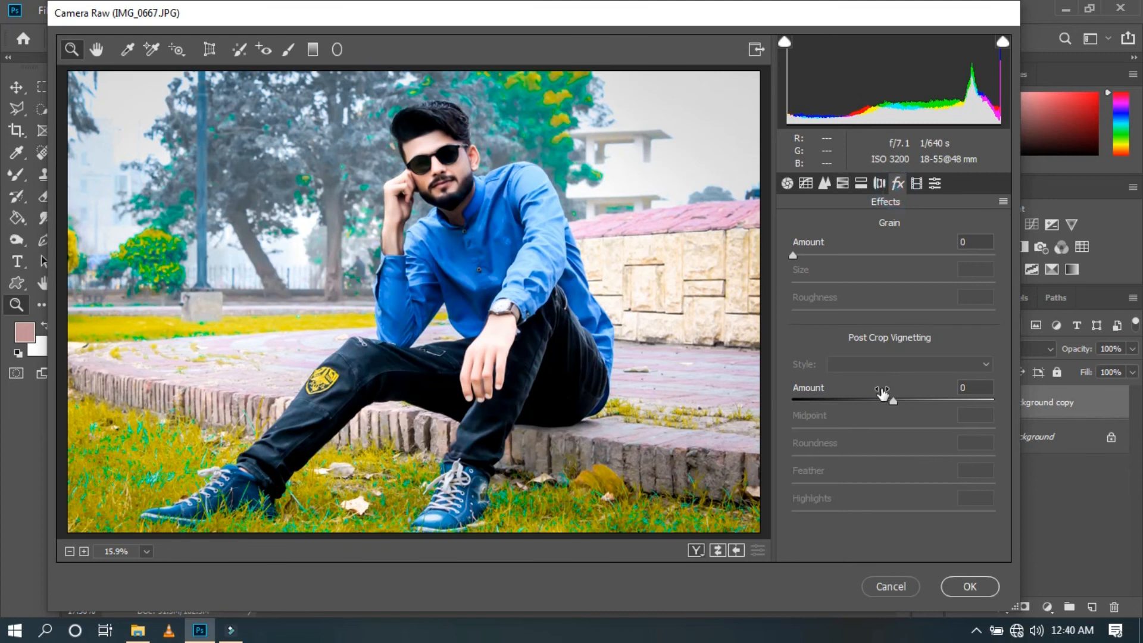
drag(877, 401, 858, 401)
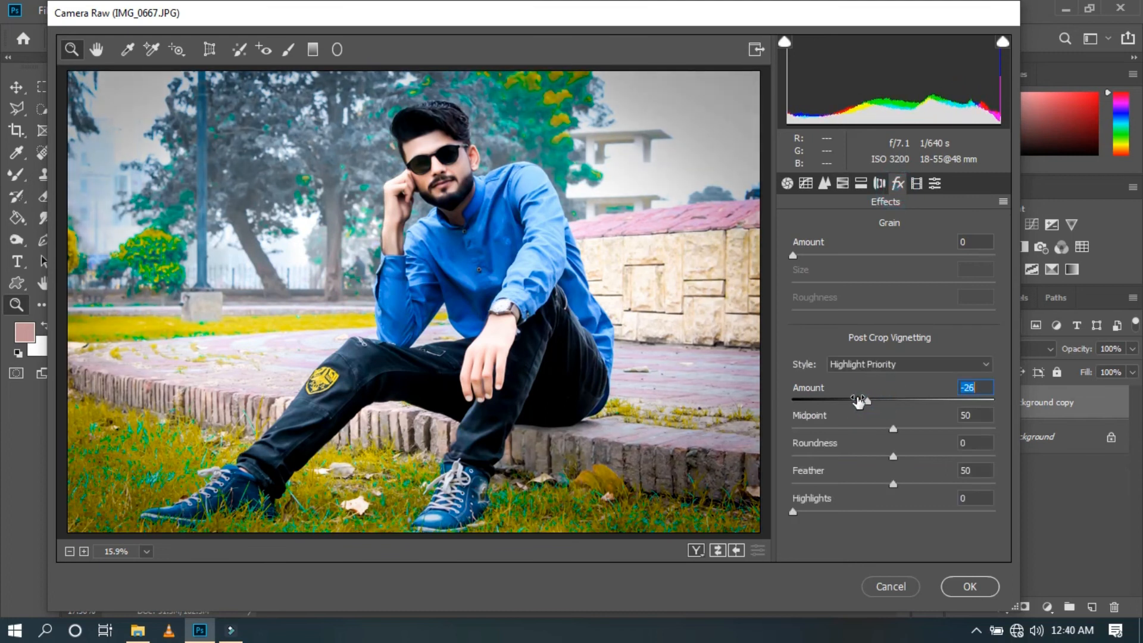
click(954, 584)
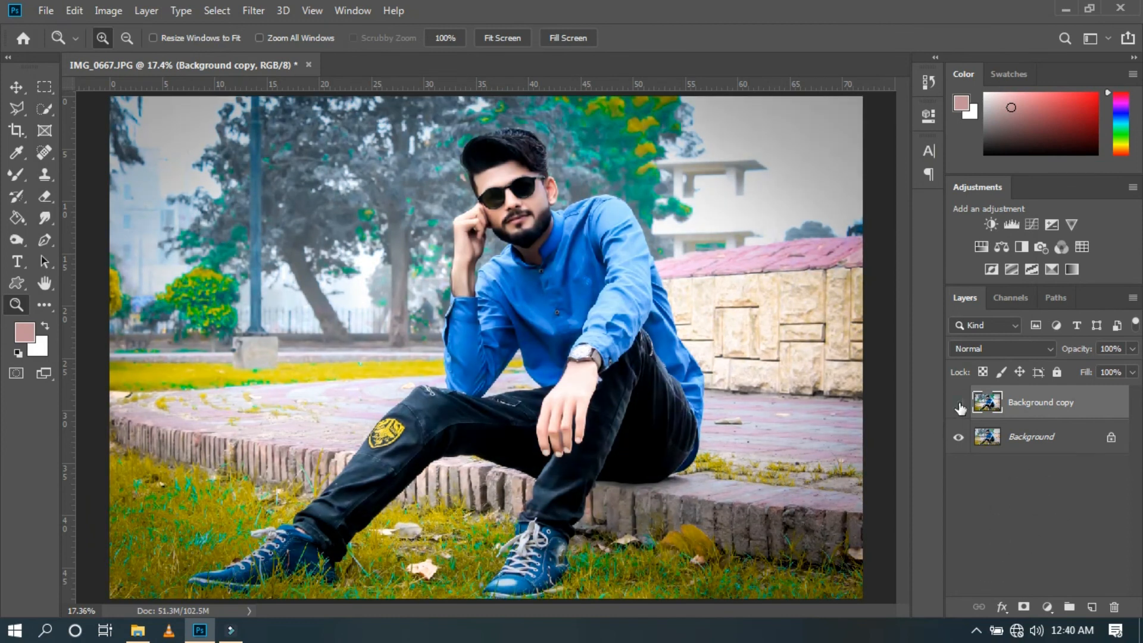
Compare the image with and without the Background copy layer, and merge that layer down into Background
click(959, 405)
click(959, 404)
right_click(1061, 411)
click(926, 491)
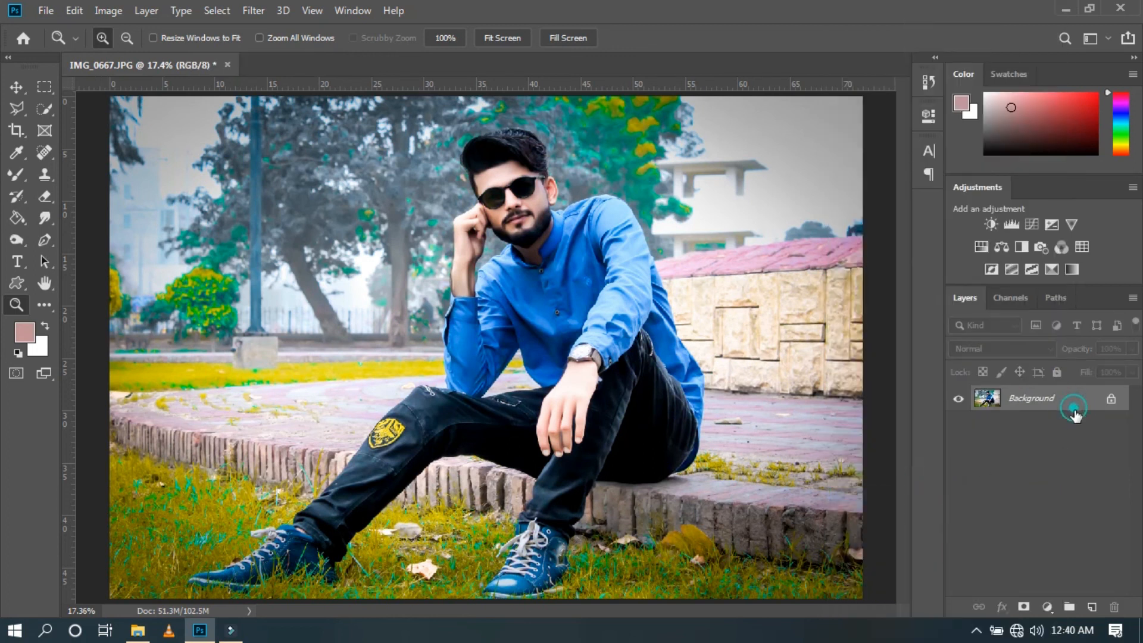
Add a Selective Color adjustment with Black at -17% for Reds, and merge it down into the Background layer
click(1052, 269)
drag(783, 316, 783, 316)
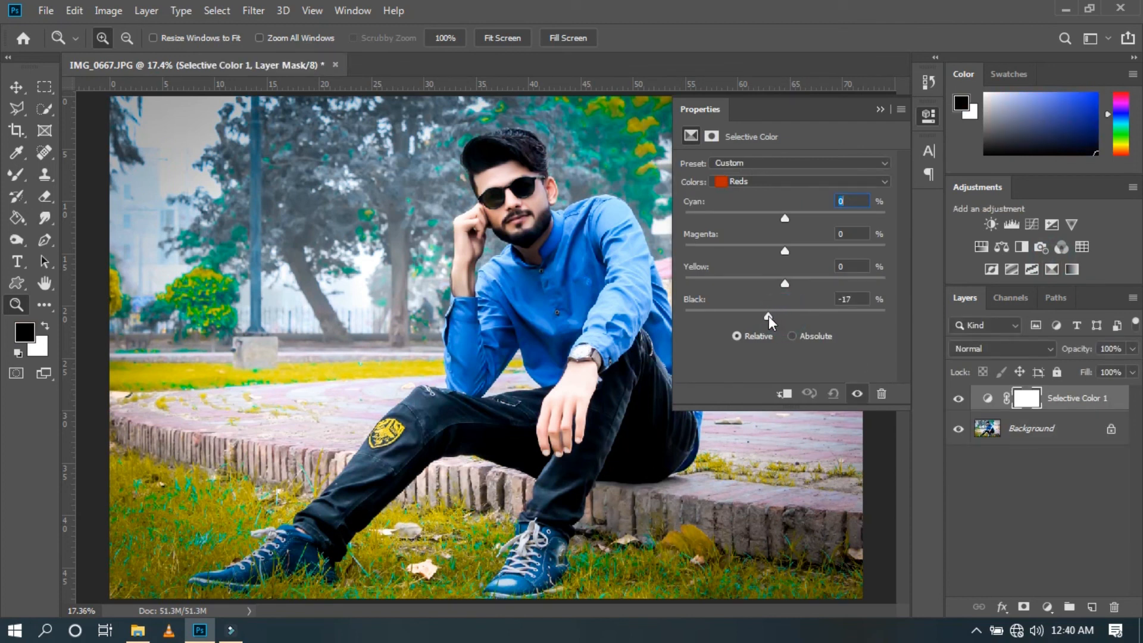
click(873, 112)
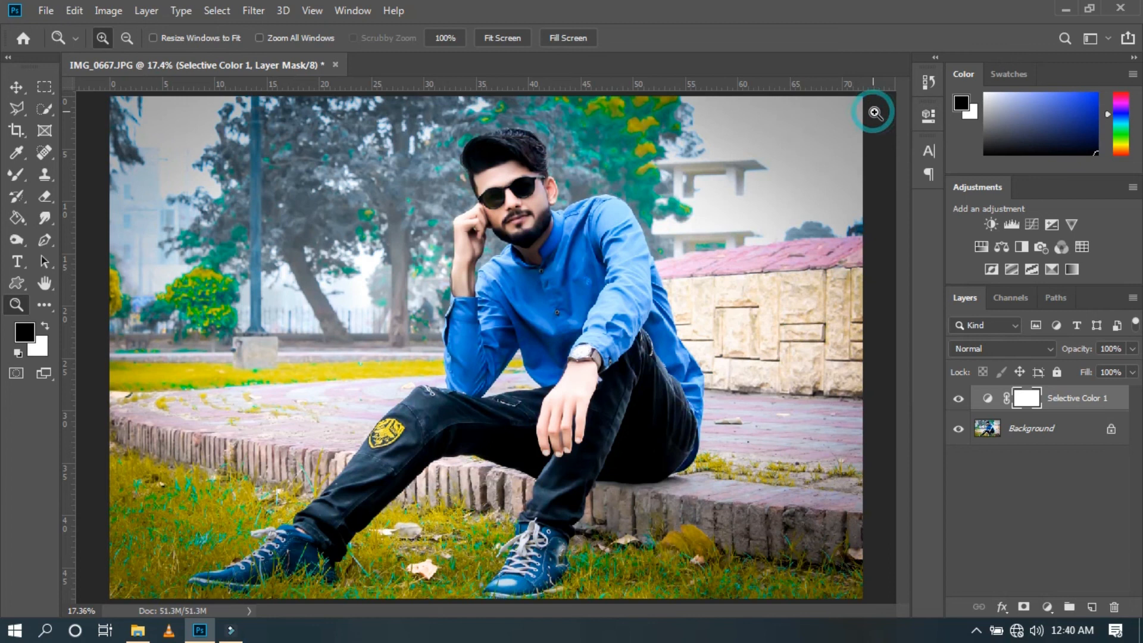
right_click(1071, 398)
click(890, 494)
Add a new empty layer at 50% opacity and set the foreground color to bright red, fc051a
click(1093, 606)
click(25, 331)
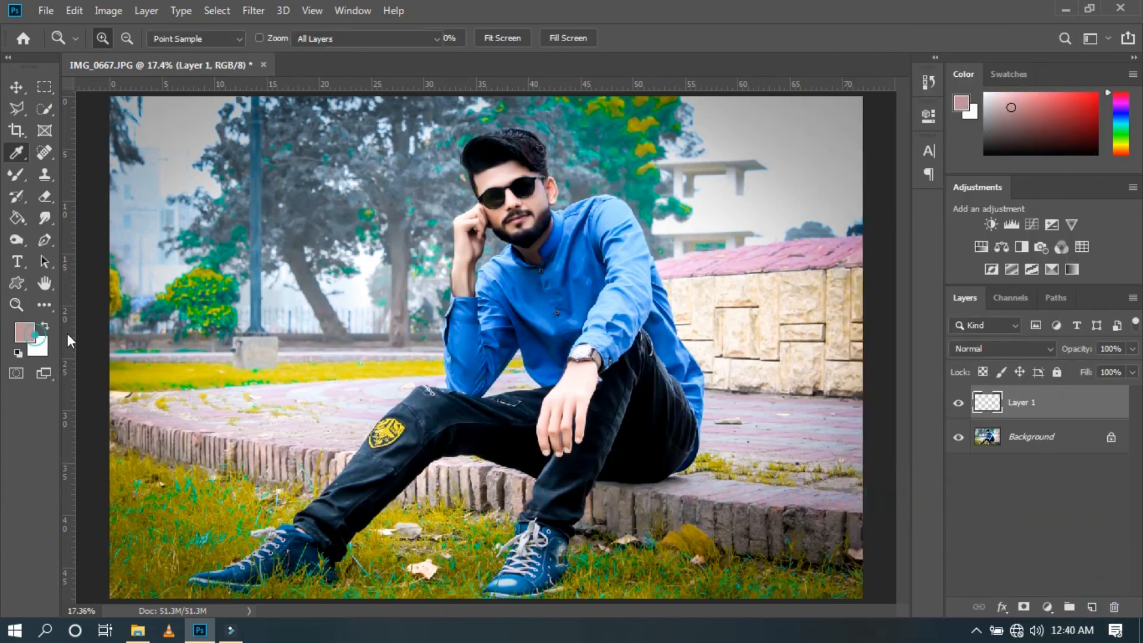
drag(554, 158, 560, 121)
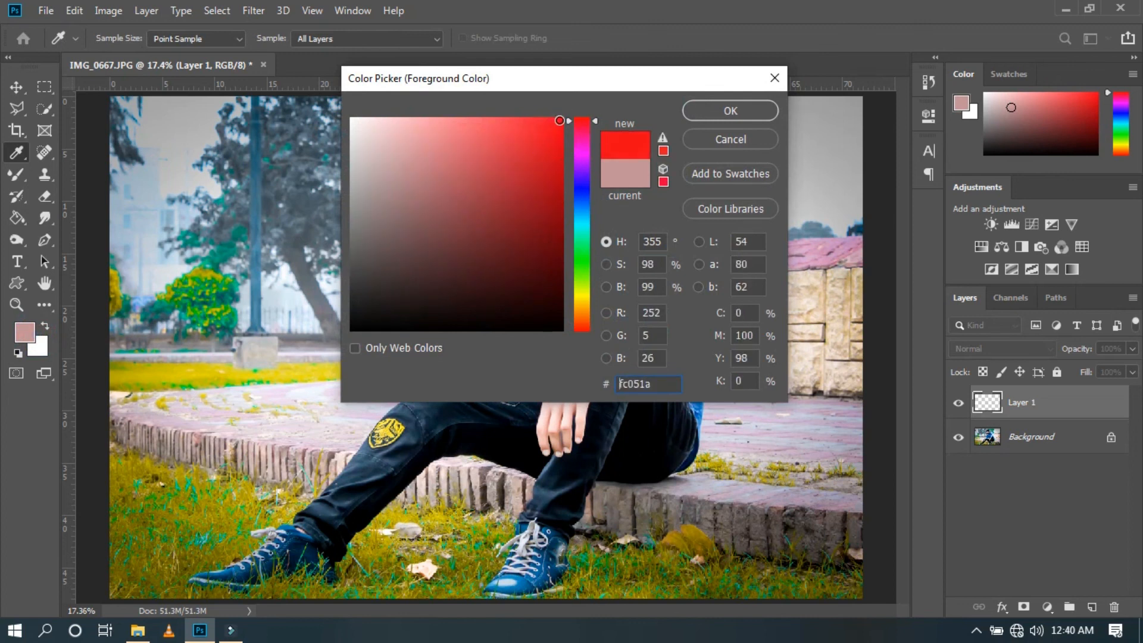
click(753, 111)
click(1131, 348)
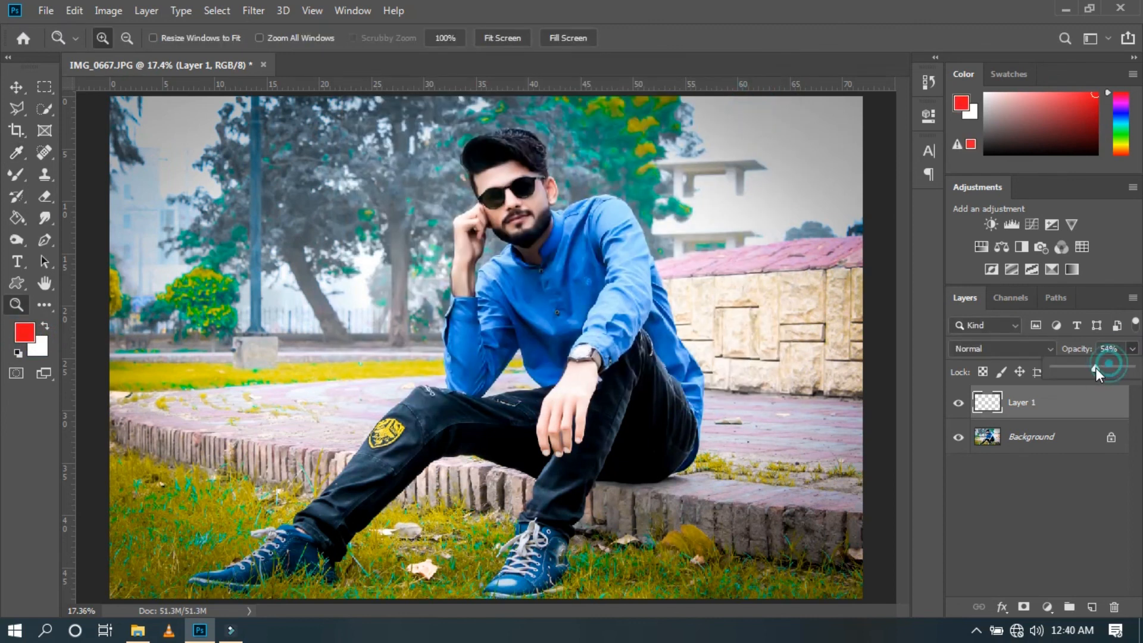
drag(1096, 366, 1091, 368)
Zoom in on the lips and tint the upper lip red with a 30 px Brush at 20% opacity
click(16, 304)
drag(468, 188, 567, 256)
drag(372, 247, 613, 381)
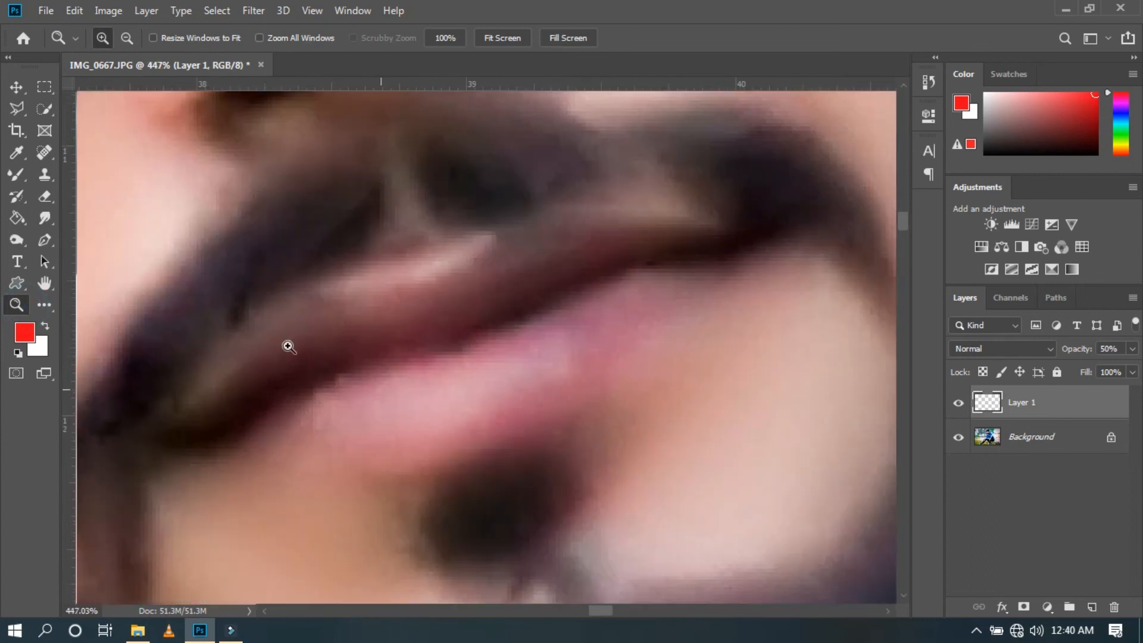
drag(23, 173, 53, 174)
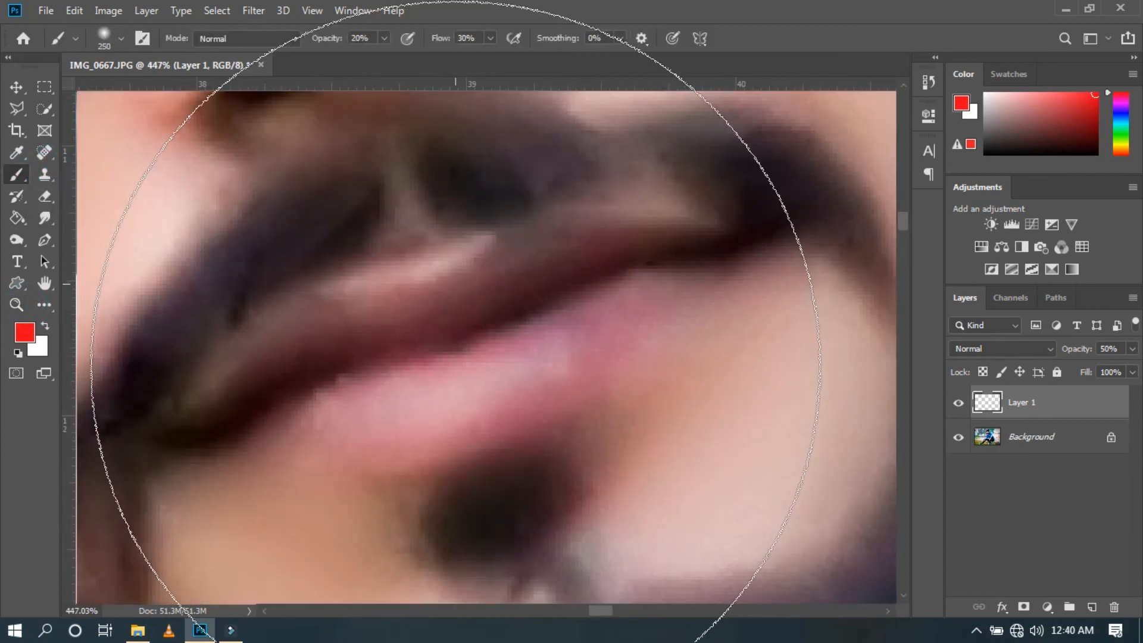
key(bracketleft)
key(bracketleft)
key(bracketleft)
key(bracketleft)
key(bracketleft)
key(bracketleft)
key(bracketleft)
key(bracketleft)
key(bracketleft)
key(bracketleft)
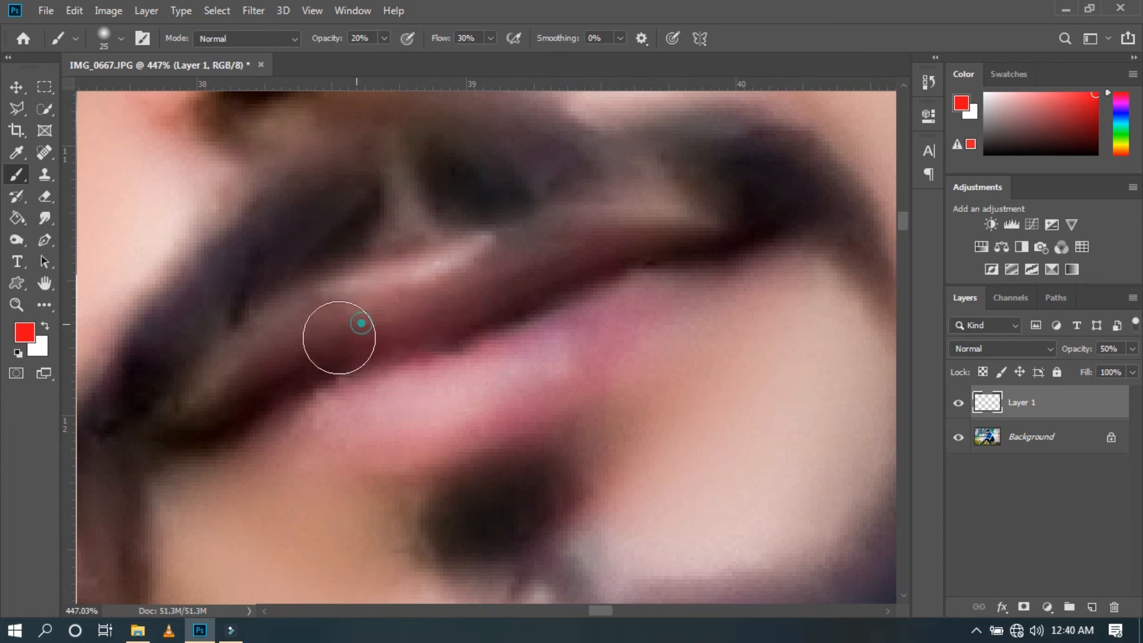
key(bracketright)
mouse_move(394, 323)
mouse_down()
mouse_move(604, 257)
mouse_move(470, 317)
mouse_move(402, 295)
mouse_up()
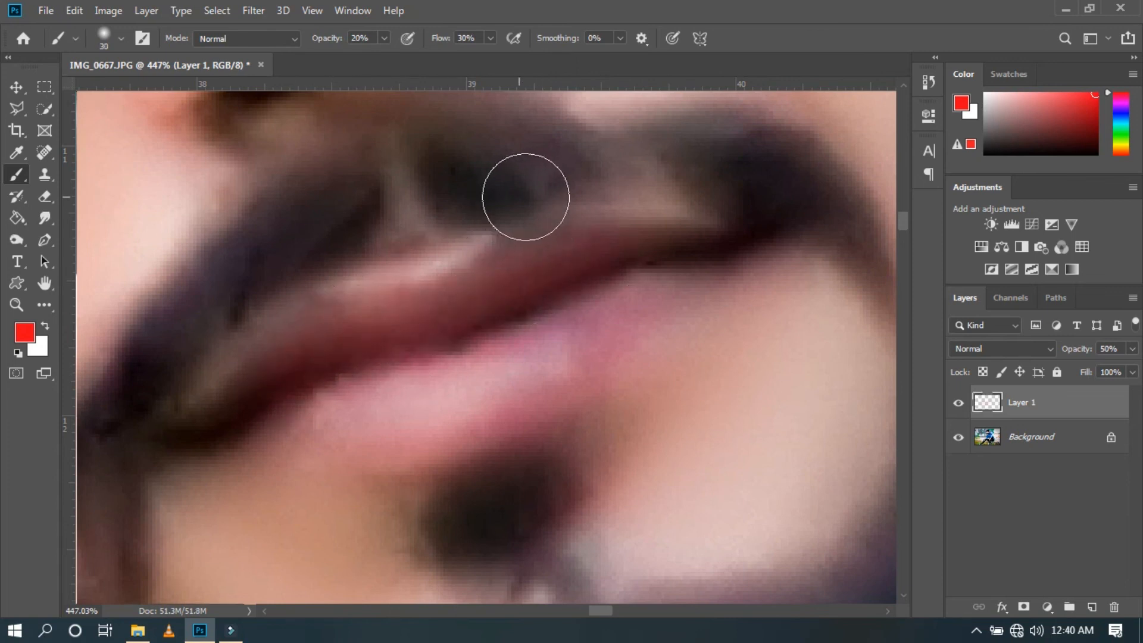
Raise the Brush opacity to 67% and paint both lips red, reducing the brush to 20 px for the lower lip
drag(421, 60, 423, 59)
mouse_move(464, 316)
mouse_down()
mouse_move(335, 348)
mouse_move(244, 402)
mouse_move(601, 344)
mouse_move(661, 286)
mouse_up()
key(bracketleft)
key(bracketleft)
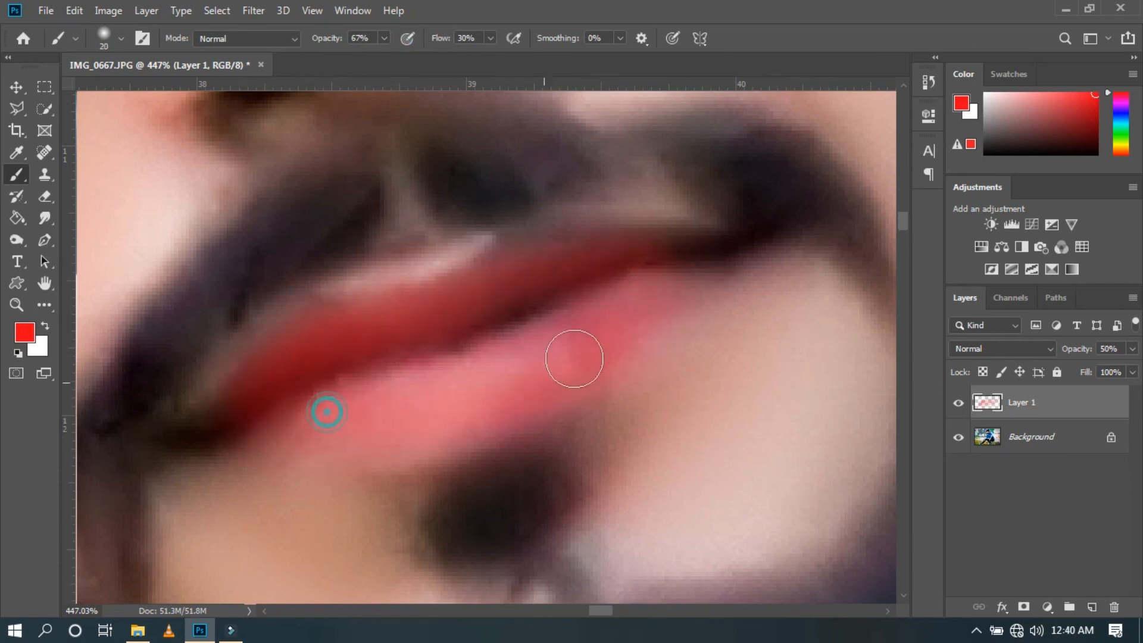
Judge the lip tint in full view and close-up, and lower Layer 1's opacity to 20%
click(16, 304)
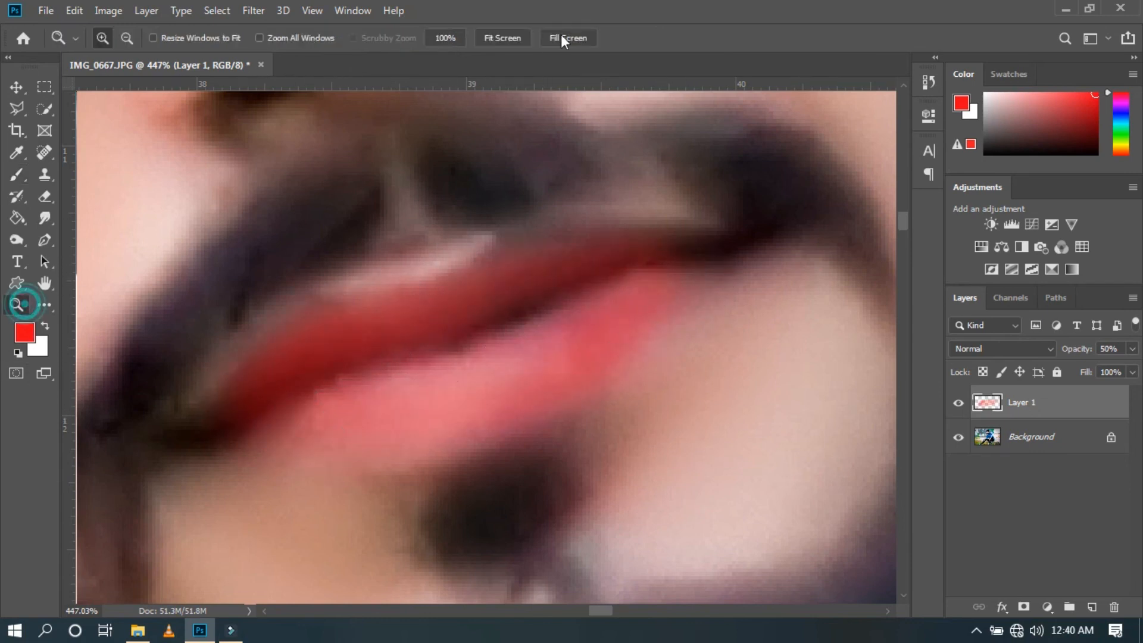
click(523, 35)
click(1131, 350)
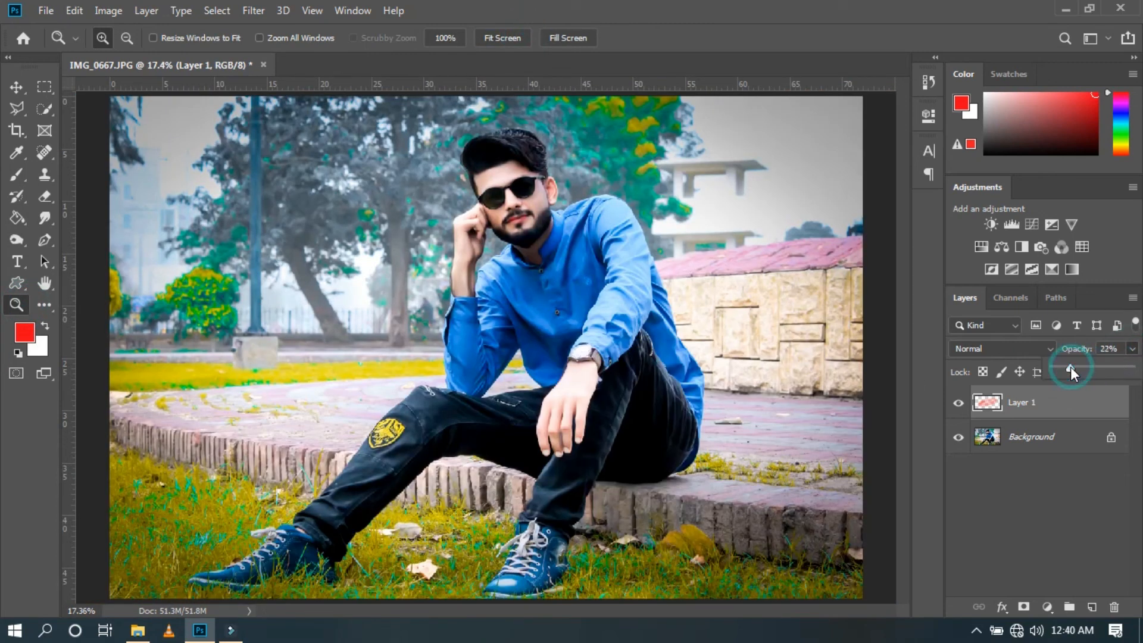
click(13, 308)
drag(452, 172, 581, 256)
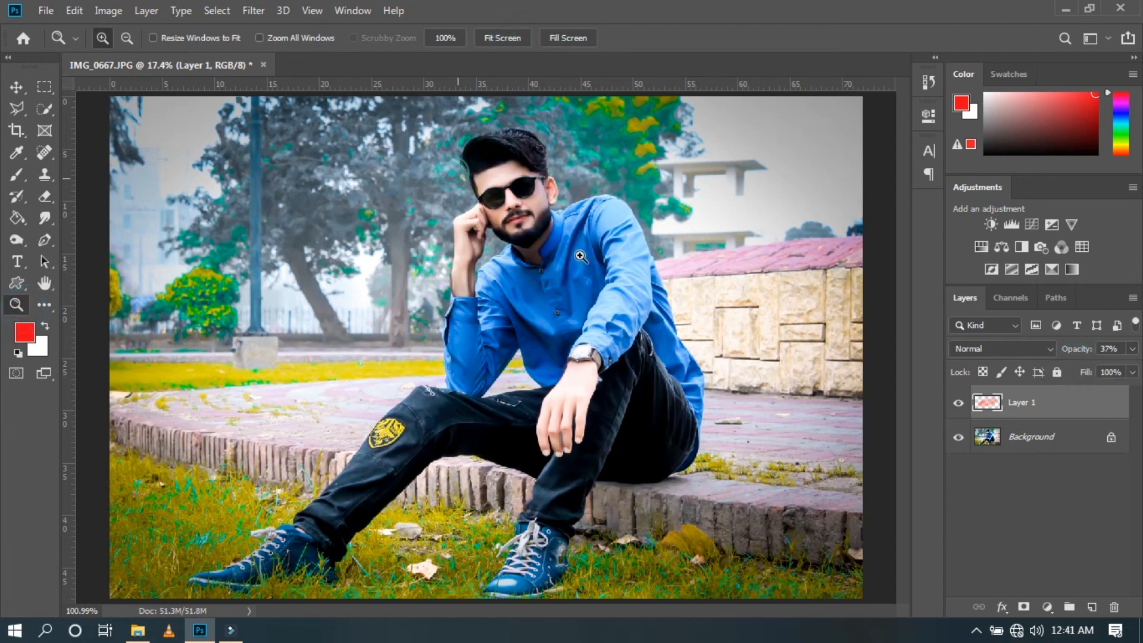
drag(319, 262, 690, 486)
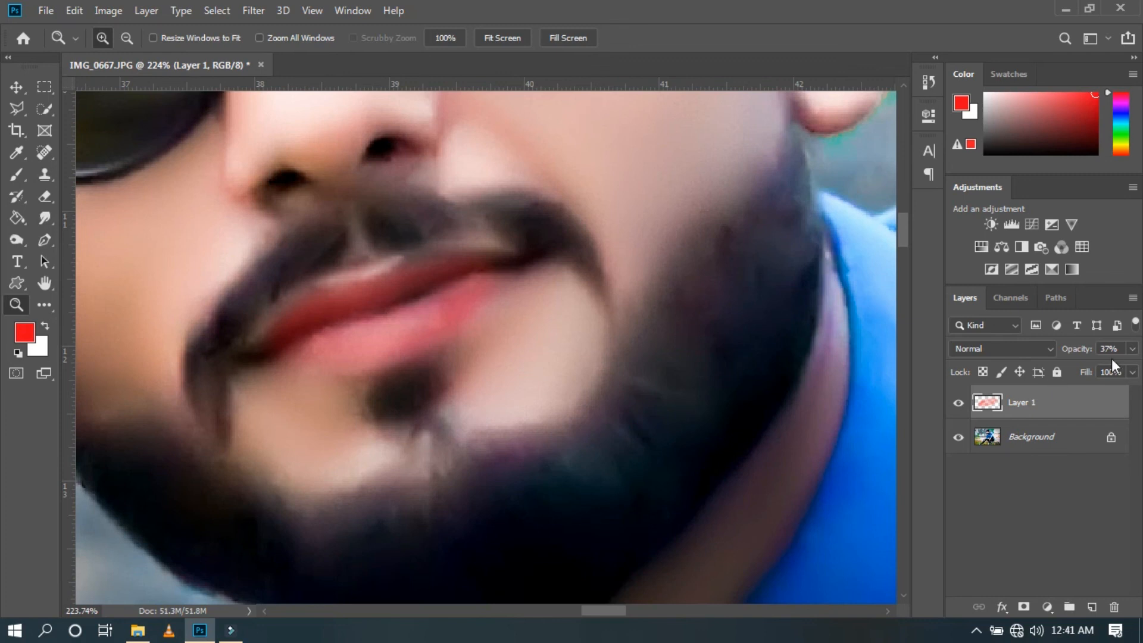
text(20)
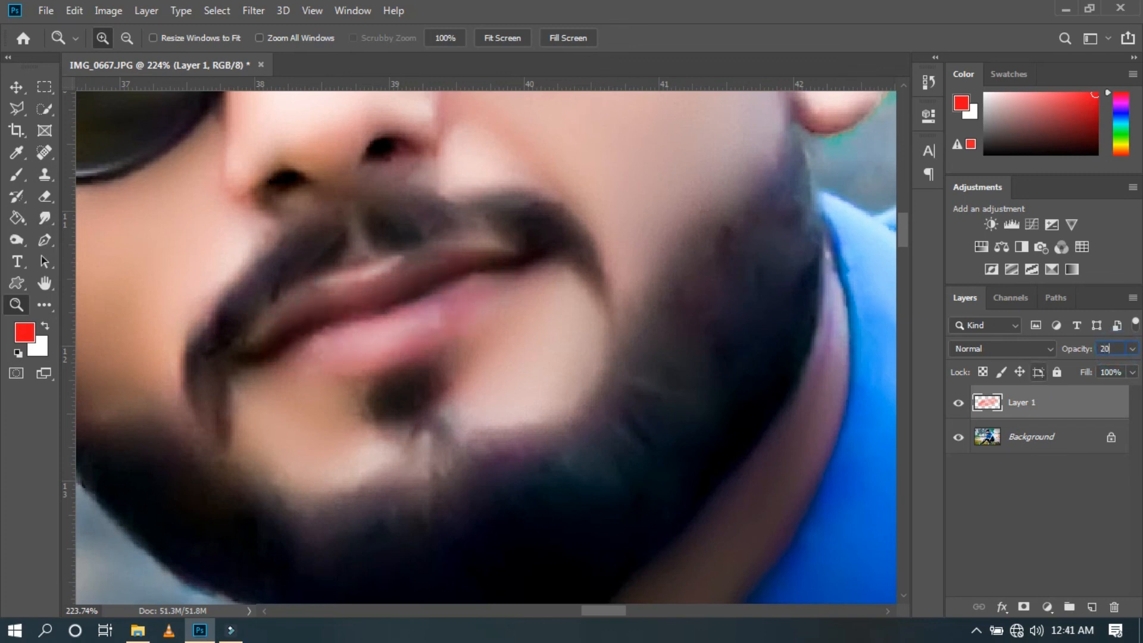
Merge Layer 1 down into the Background layer and fit the whole image on screen
right_click(1053, 401)
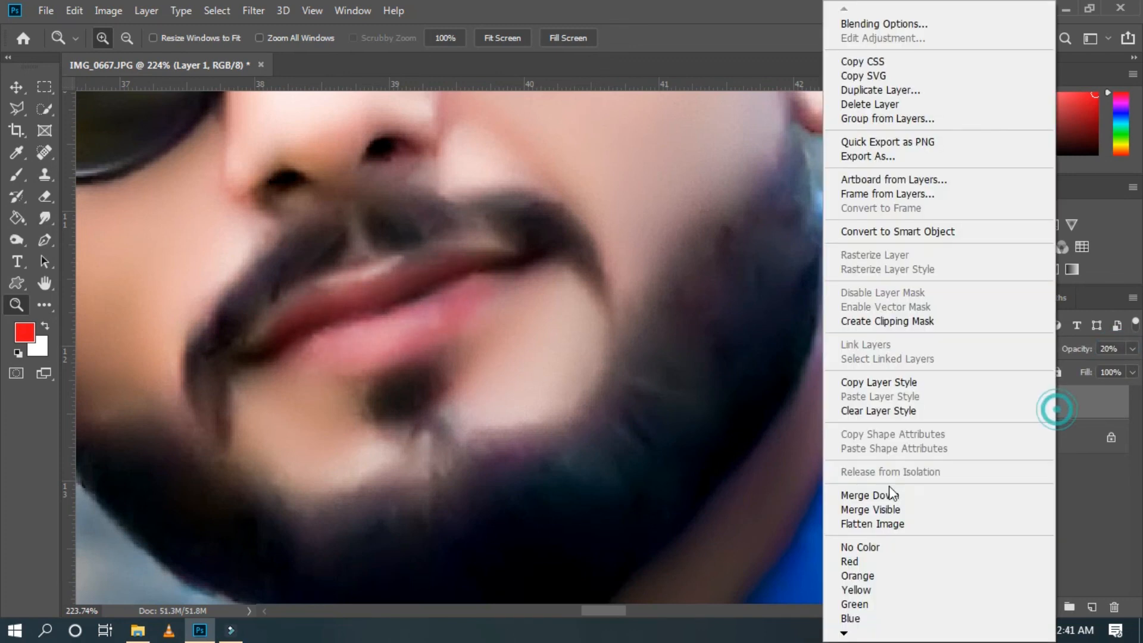
click(880, 492)
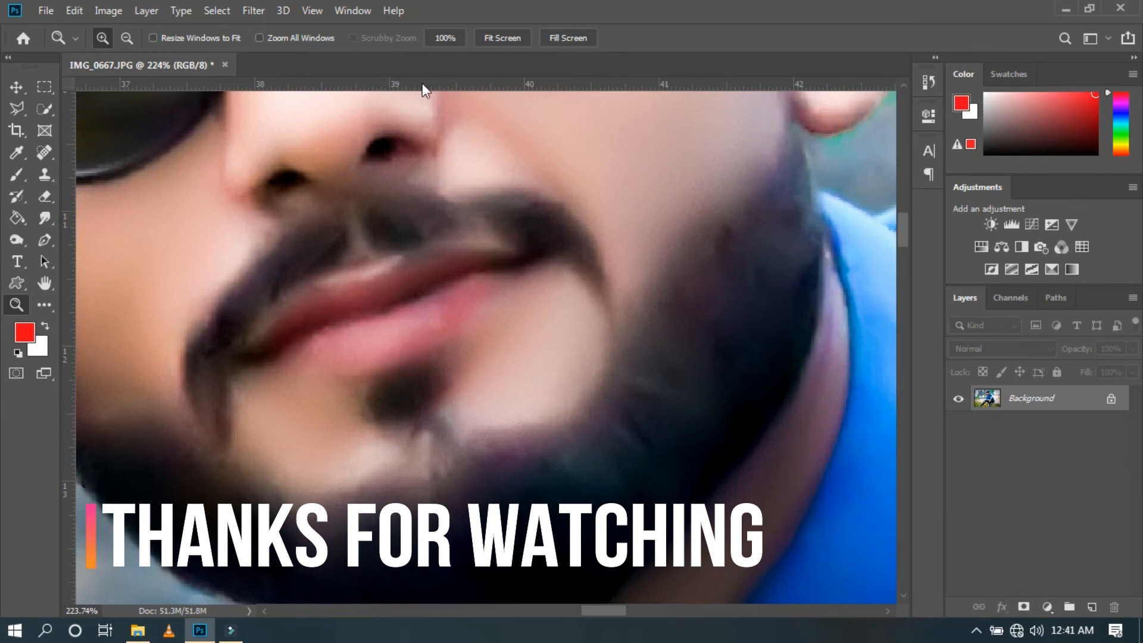
click(483, 39)
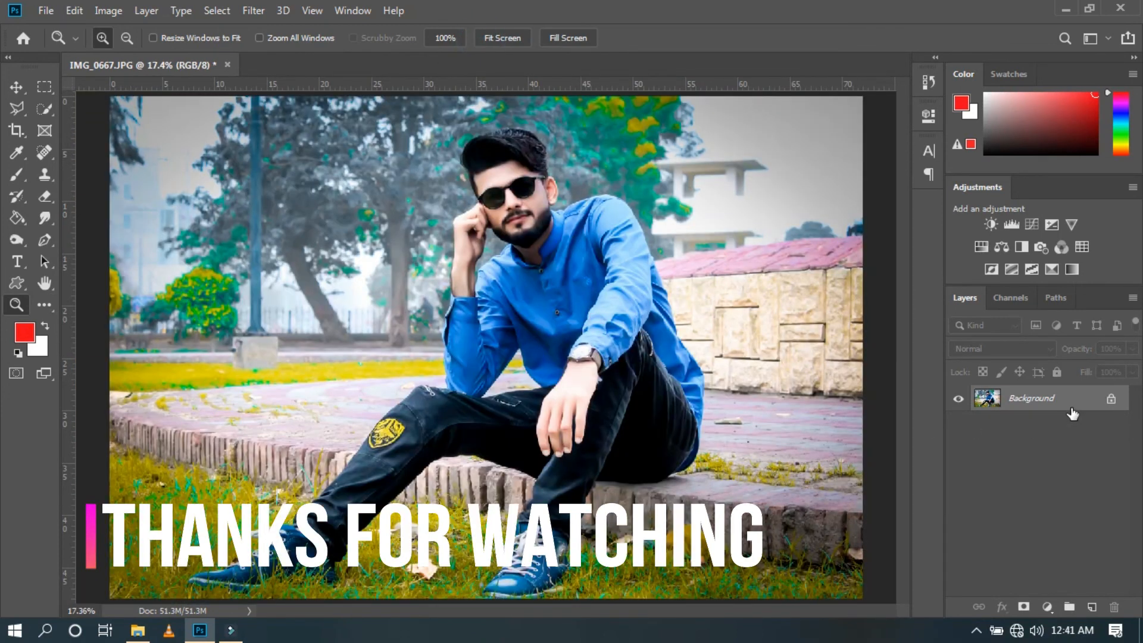